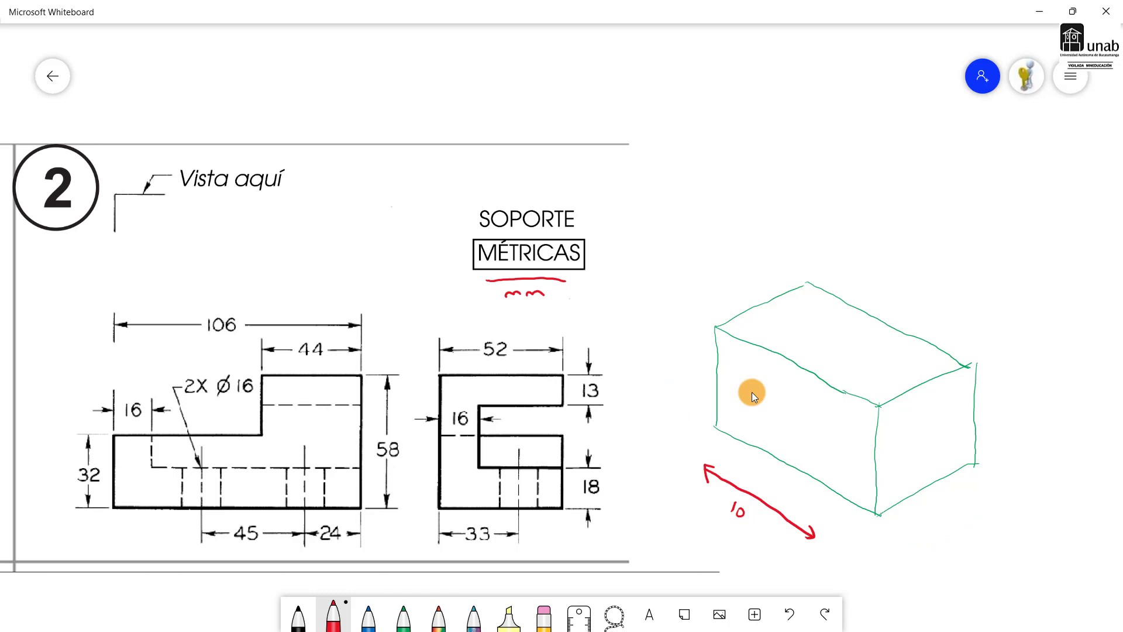
Undo the red dimension marks and trace the stepped L-shaped front profile in blue on the green box sketch.
key("ctrl+z")
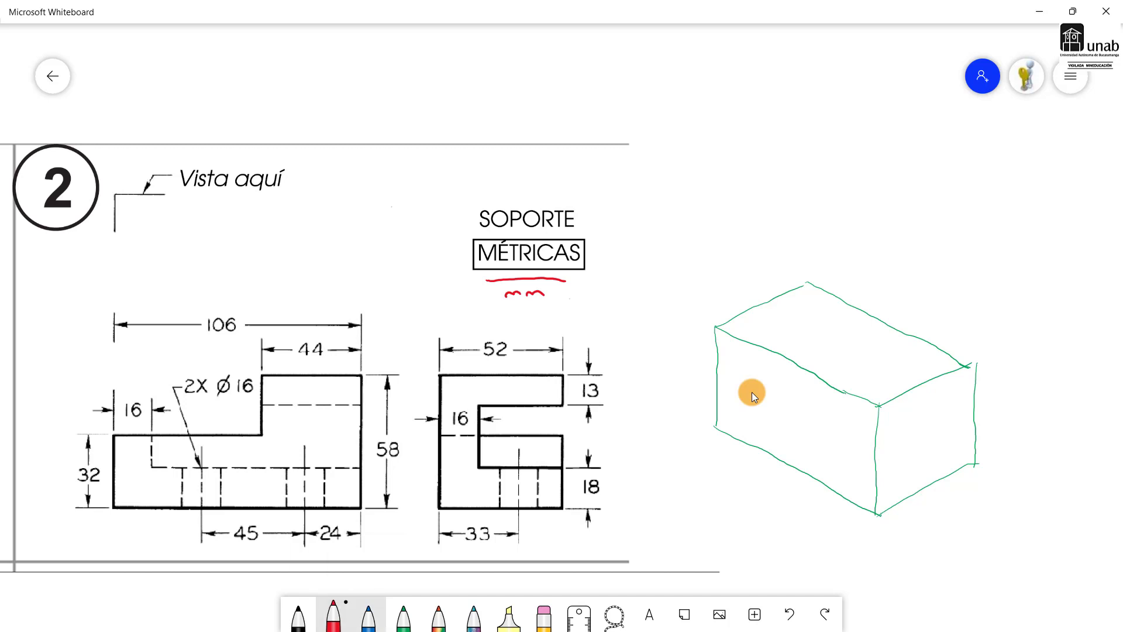
left_click(369, 614)
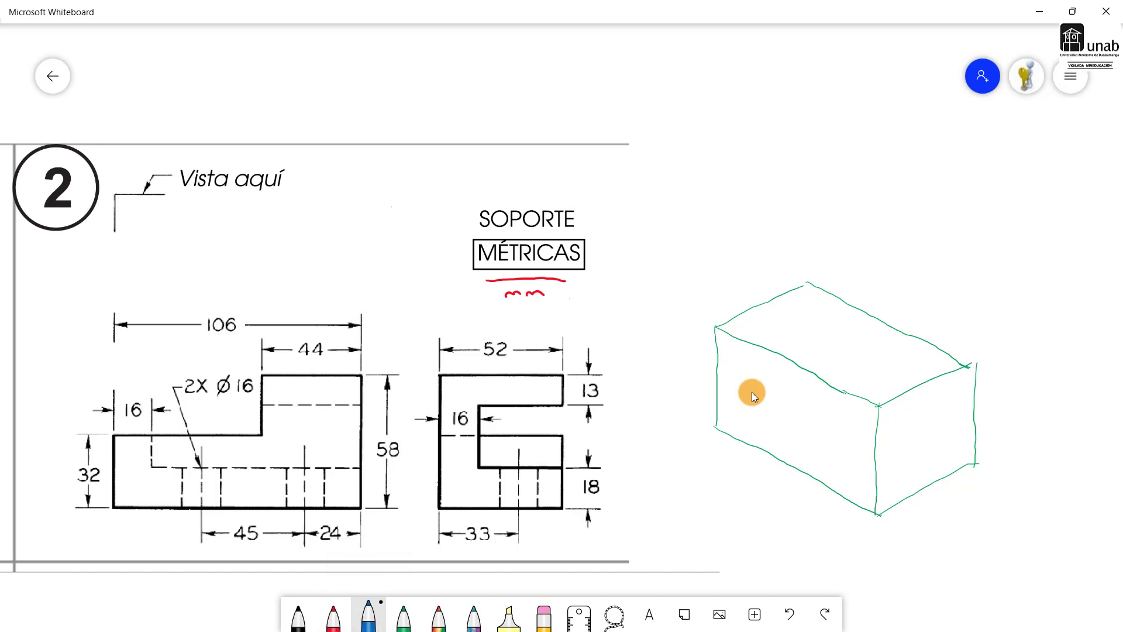
left_click_drag(769, 402, 799, 422)
mouse_move(813, 374)
left_mouse_down()
mouse_move(804, 421)
mouse_move(813, 376)
mouse_move(879, 405)
mouse_move(868, 511)
left_mouse_up()
mouse_move(719, 379)
left_mouse_down()
mouse_move(779, 462)
mouse_move(867, 511)
left_mouse_up()
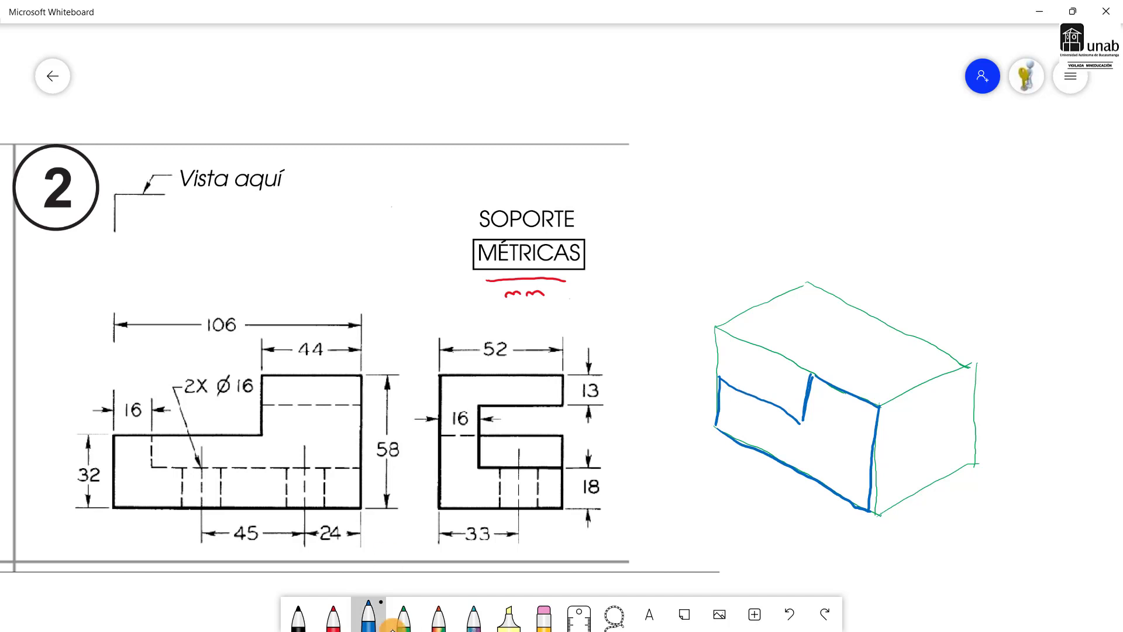
Switch to SOLIDWORKS and start an extruded boss with a sketch on the Alzado plane.
key("super")
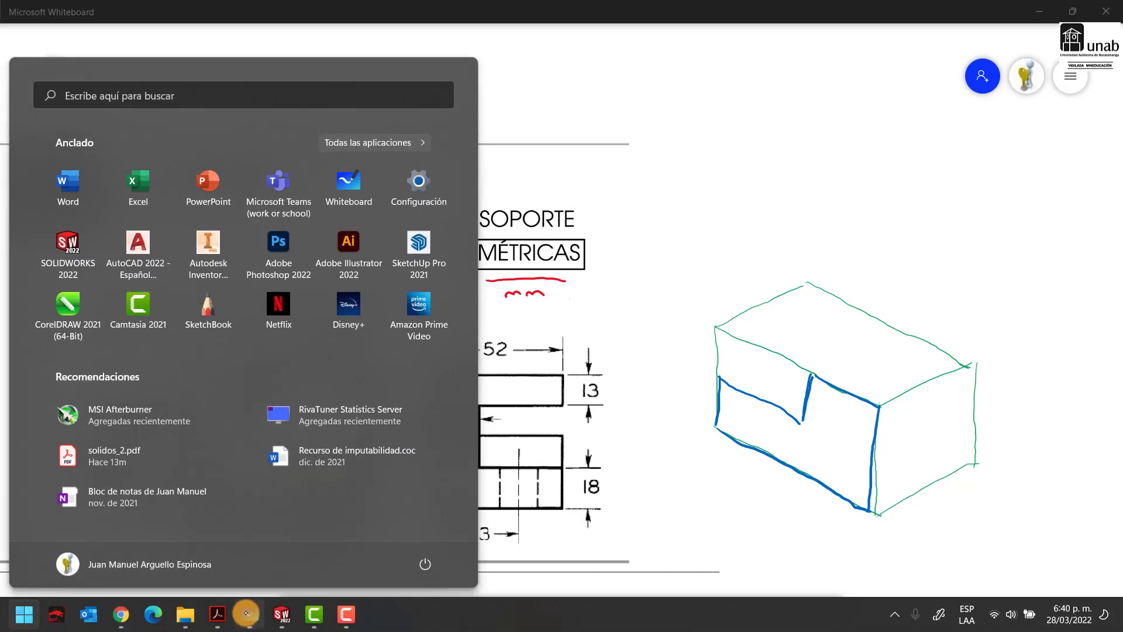
left_click(282, 620)
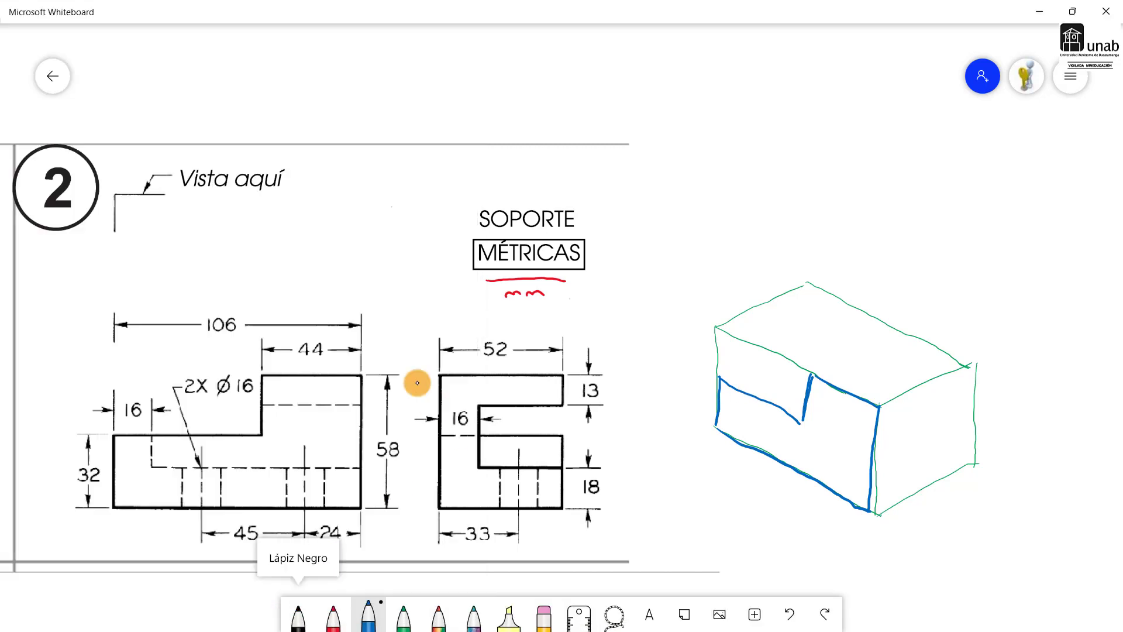
left_click(1040, 11)
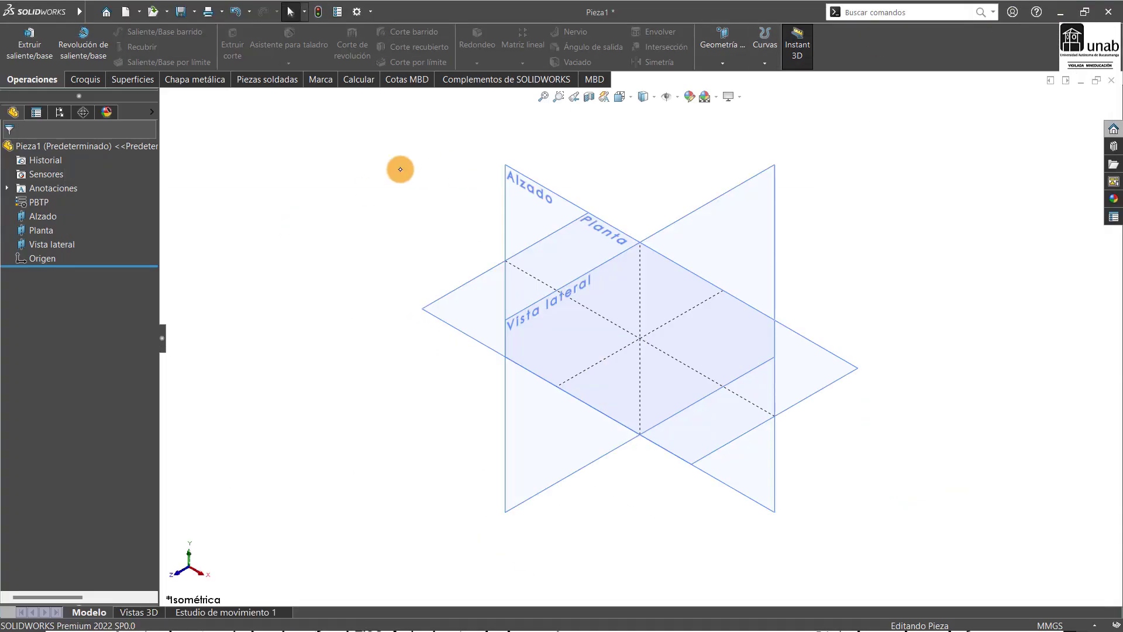
left_click(21, 45)
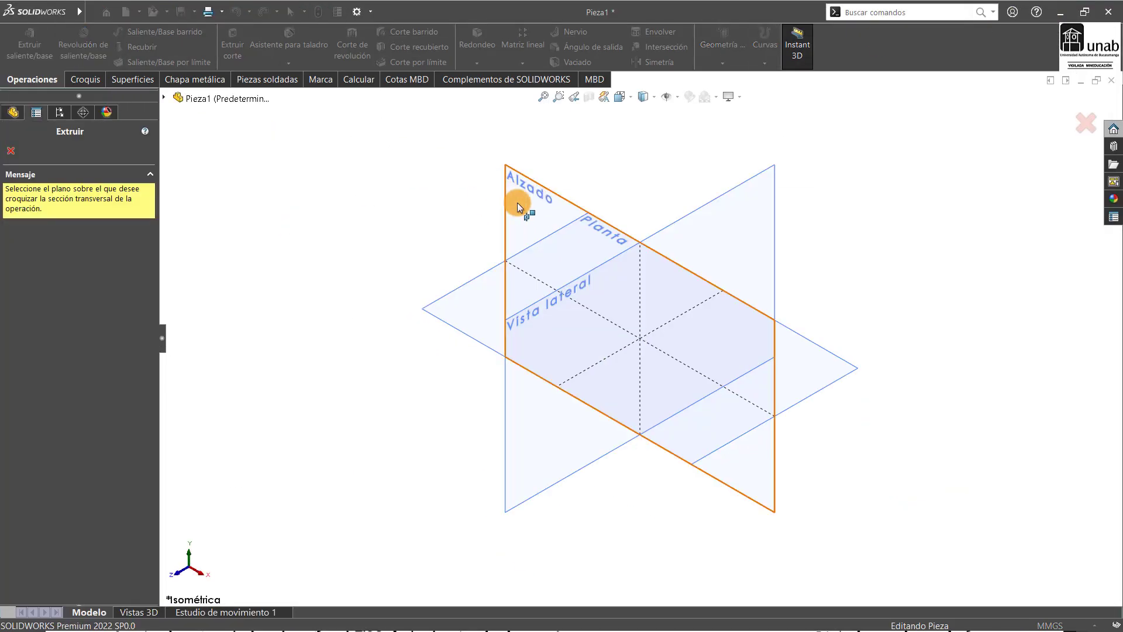
left_click(518, 202)
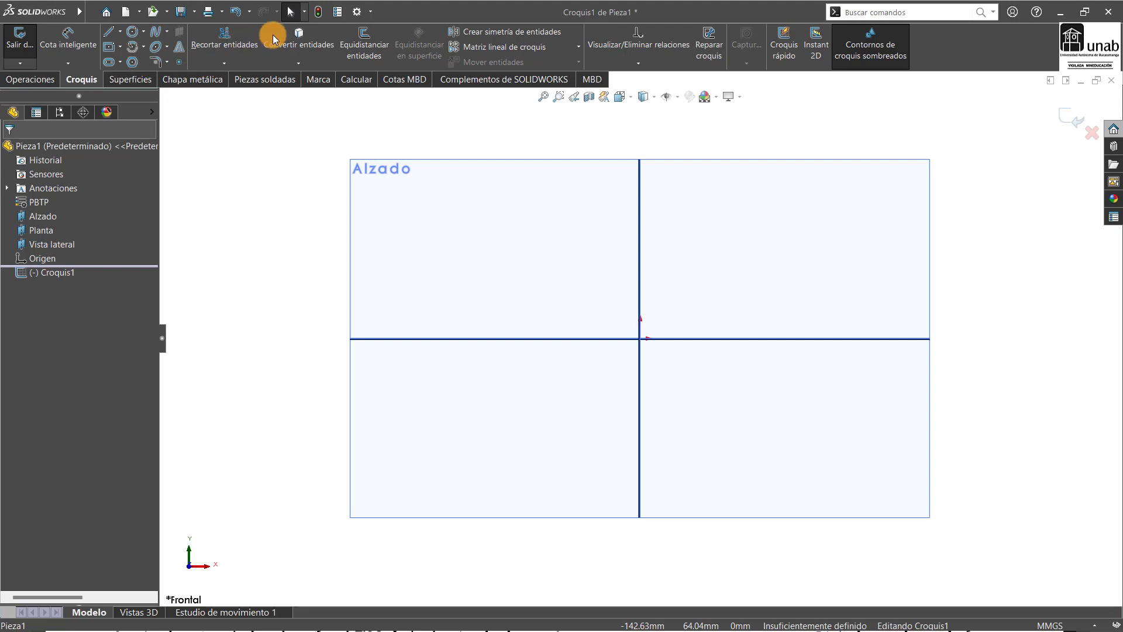
Sketch a center rectangle about 107 mm wide and 58 mm high, centred on the origin.
left_click(109, 49)
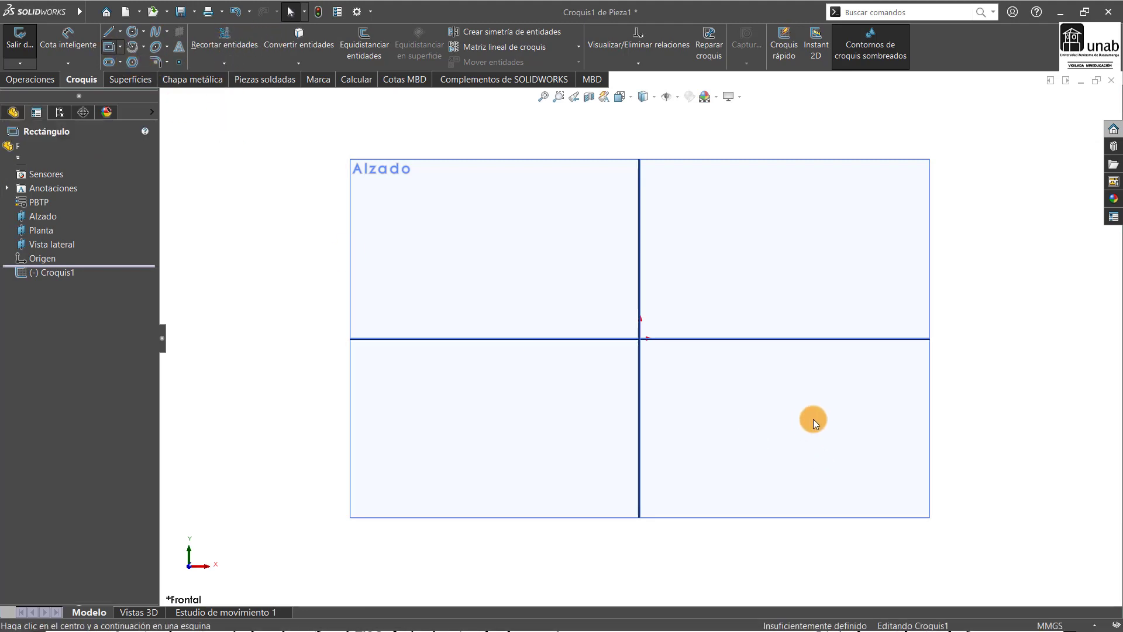
left_click(641, 338)
left_click(466, 244)
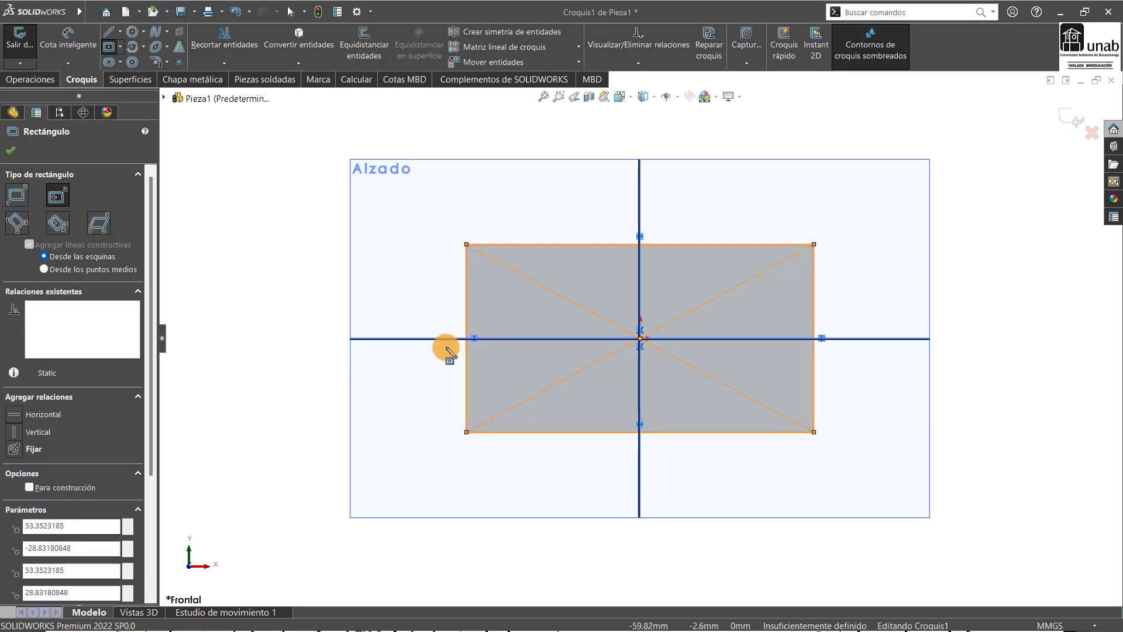
Check the overall width and height on the SOPORTE drawing in Microsoft Whiteboard, and return to SOLIDWORKS.
left_click(1061, 13)
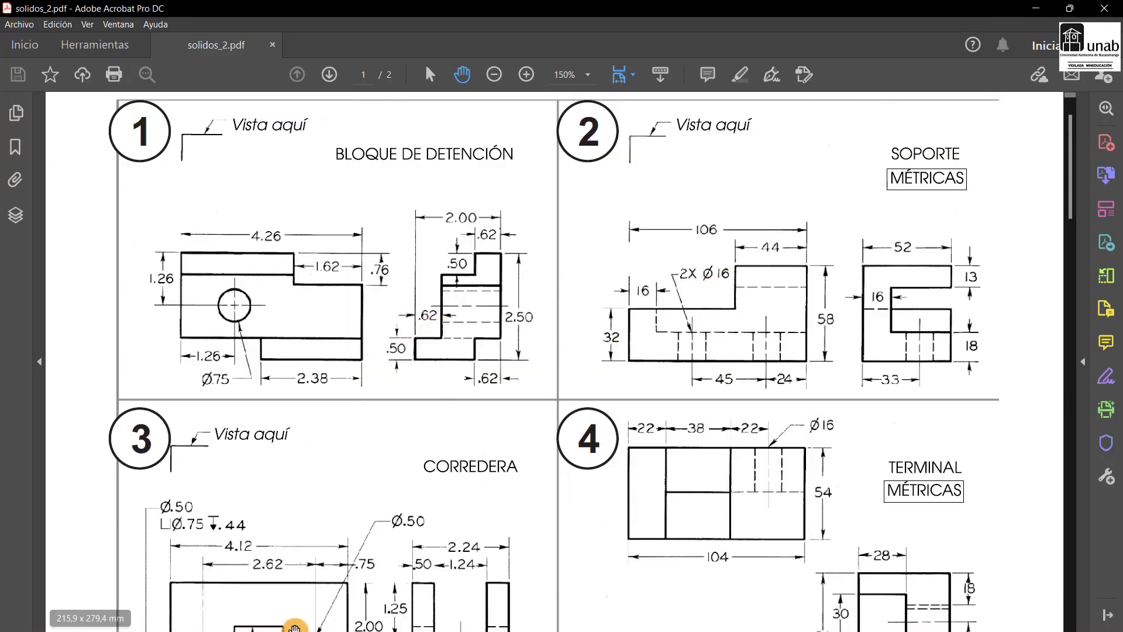
key("super")
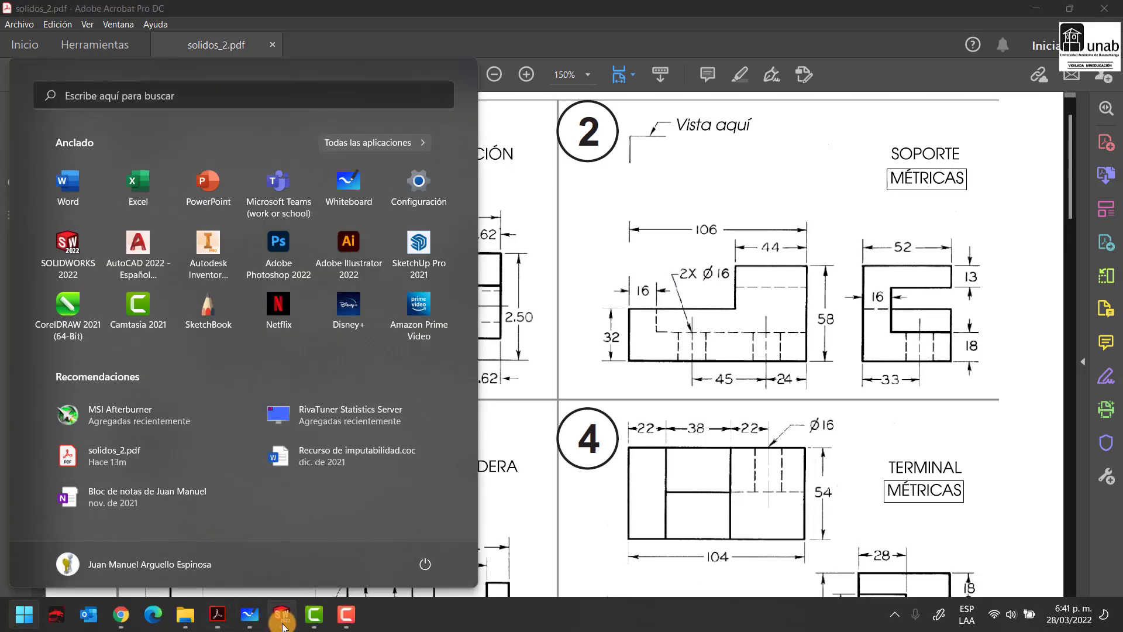
left_click(249, 614)
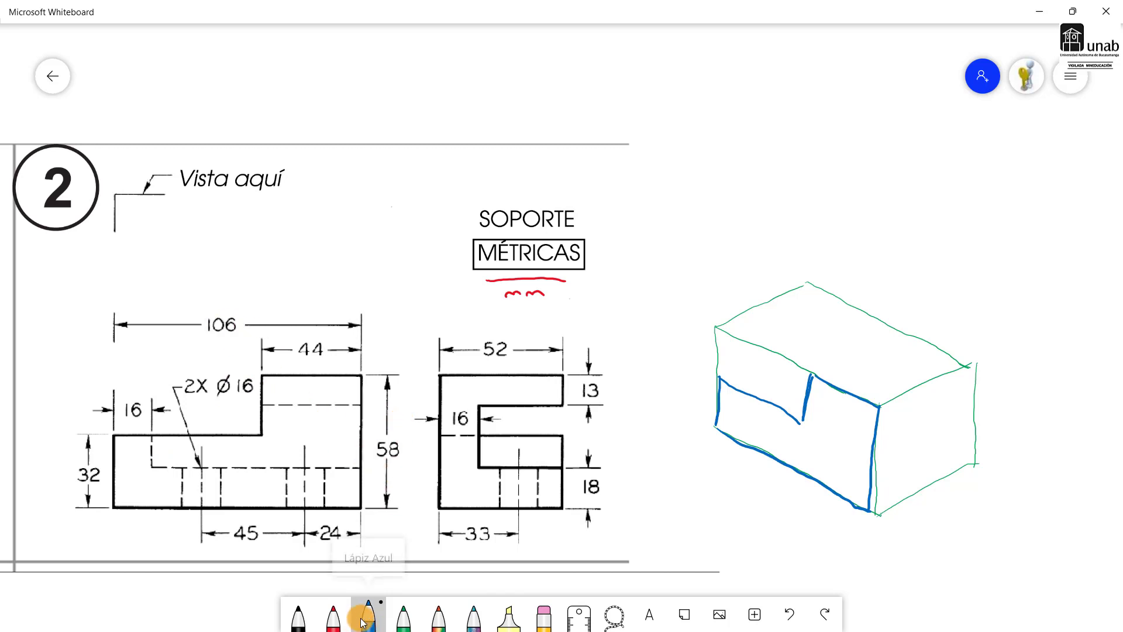
key("super")
left_click(282, 617)
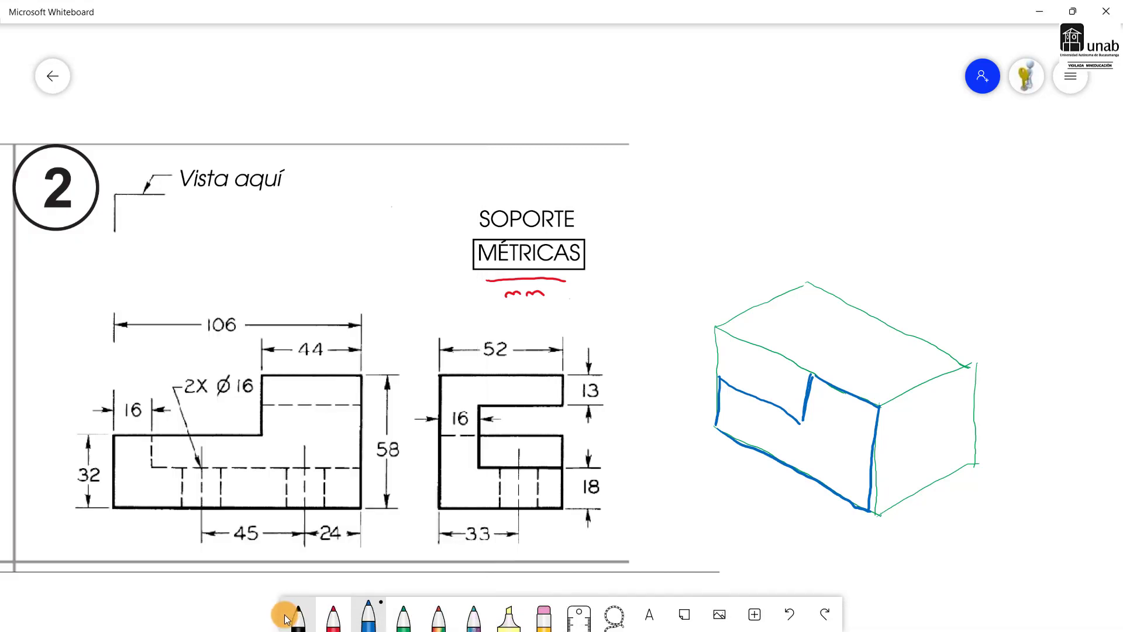
left_click(1039, 12)
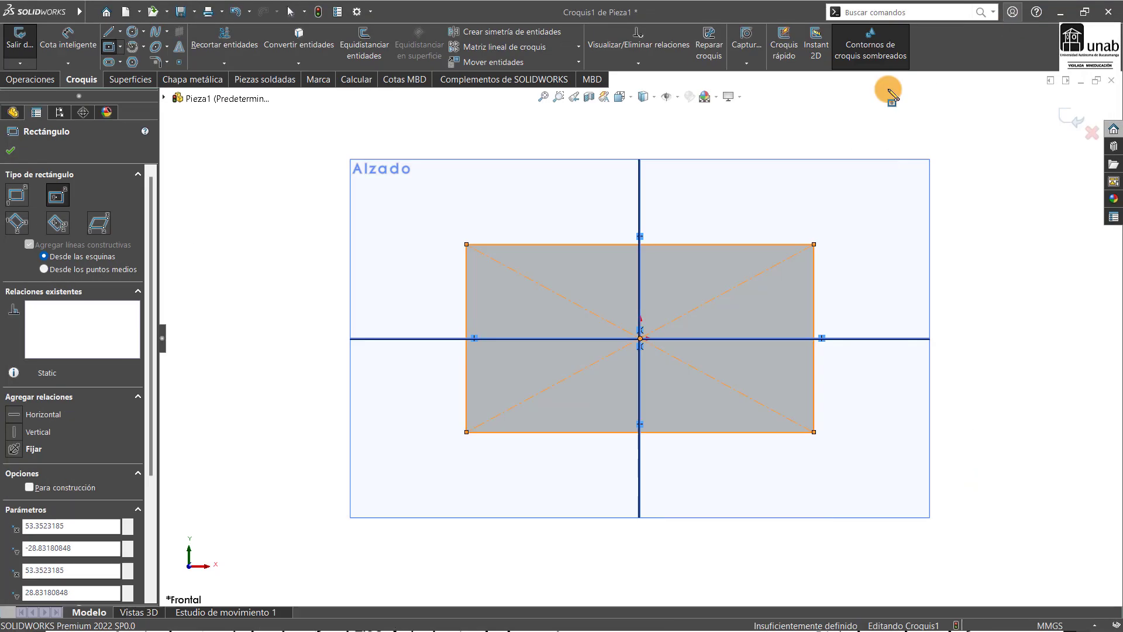
Dimension the rectangle's width between its two vertical sides as 106 mm.
left_click(65, 47)
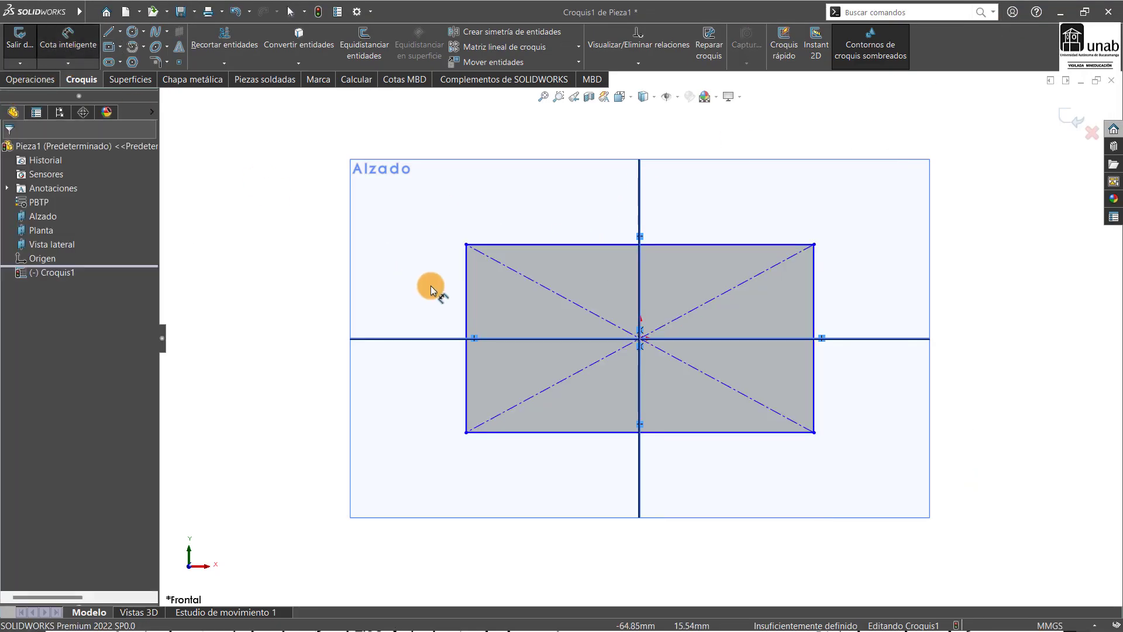
left_click(467, 272)
left_click(814, 300)
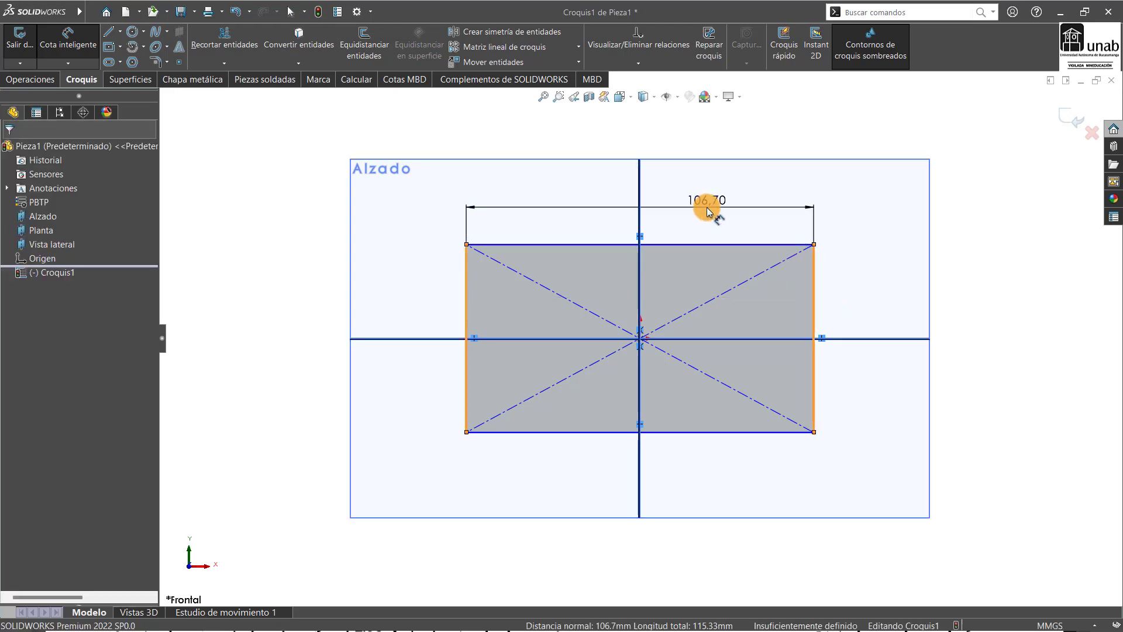
left_click(708, 212)
type("106")
key("Return")
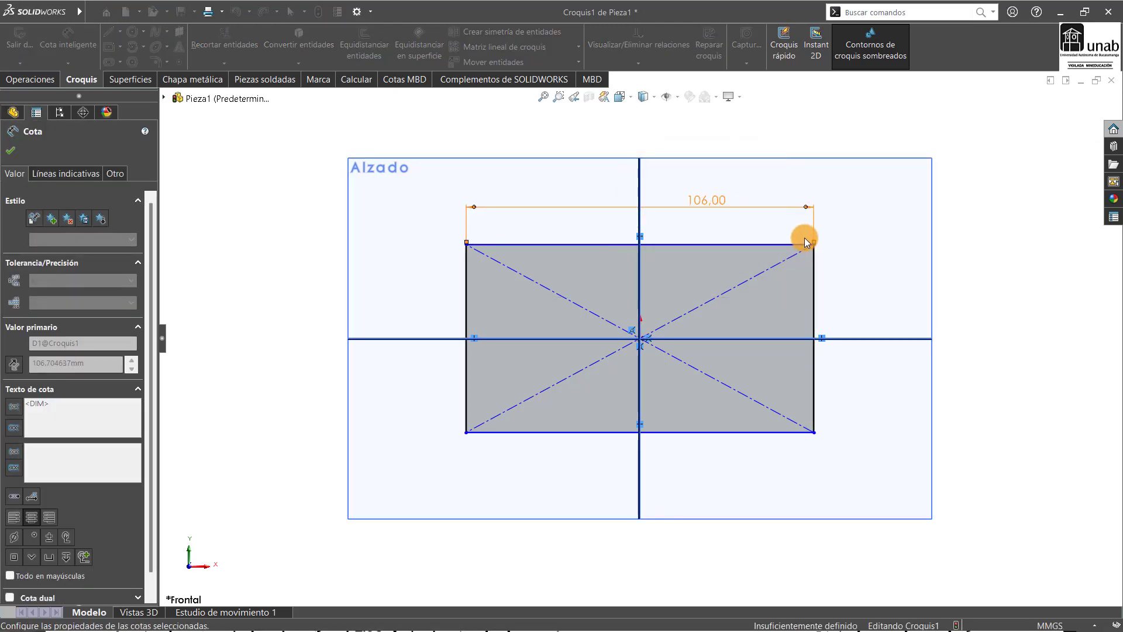
Dimension the rectangle's height between its upper and lower edges as 58 mm.
left_click(728, 245)
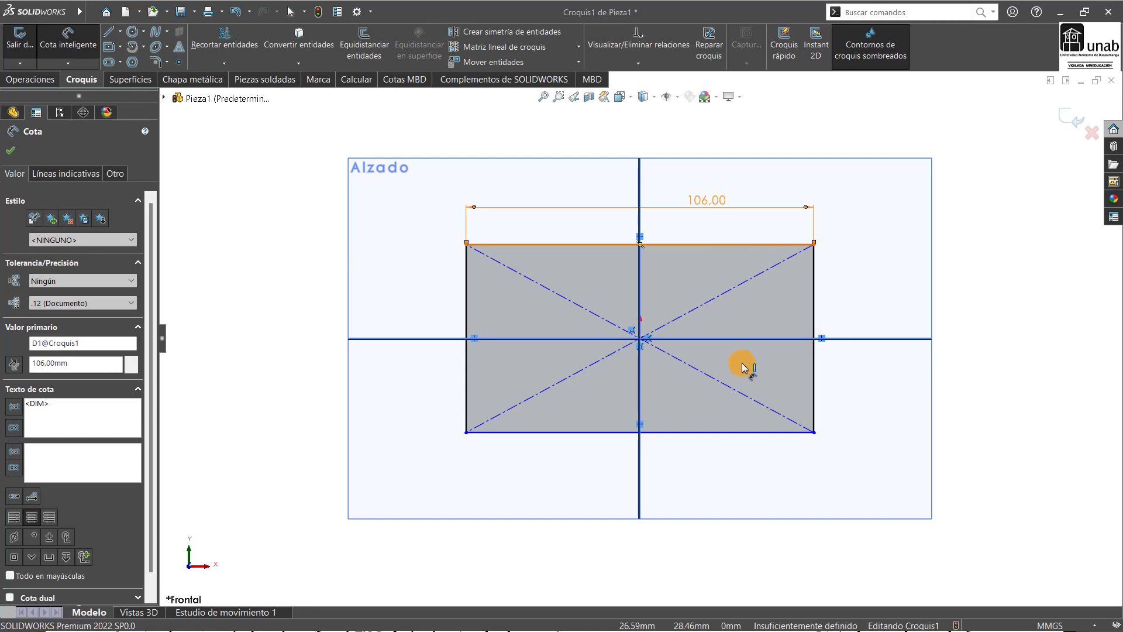
left_click(745, 432)
left_click(882, 374)
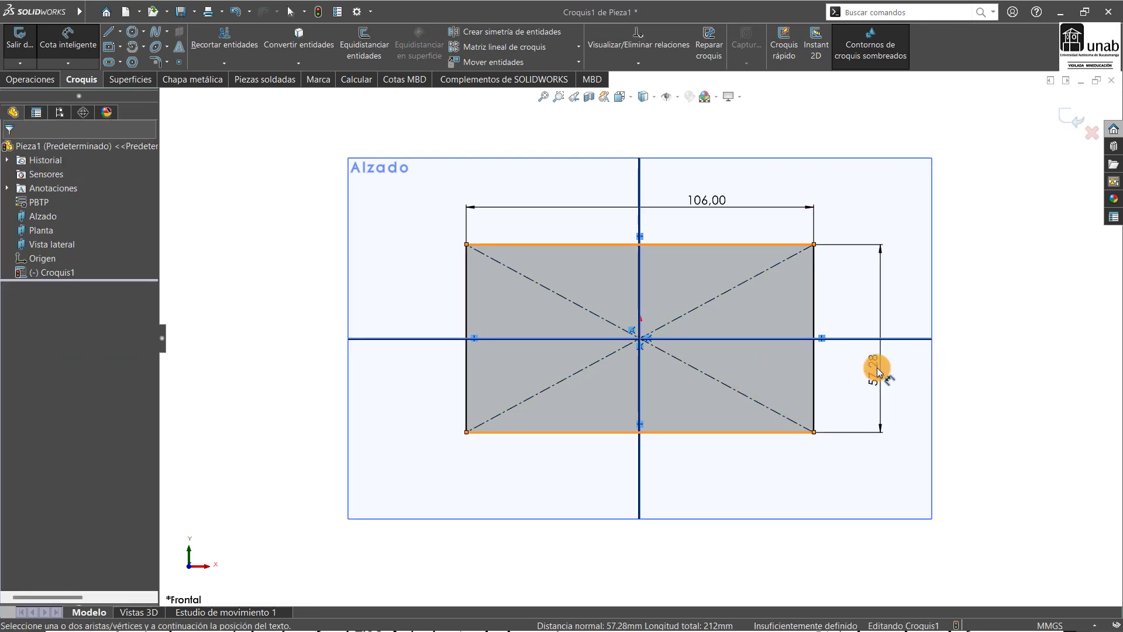
type("58")
key("Return")
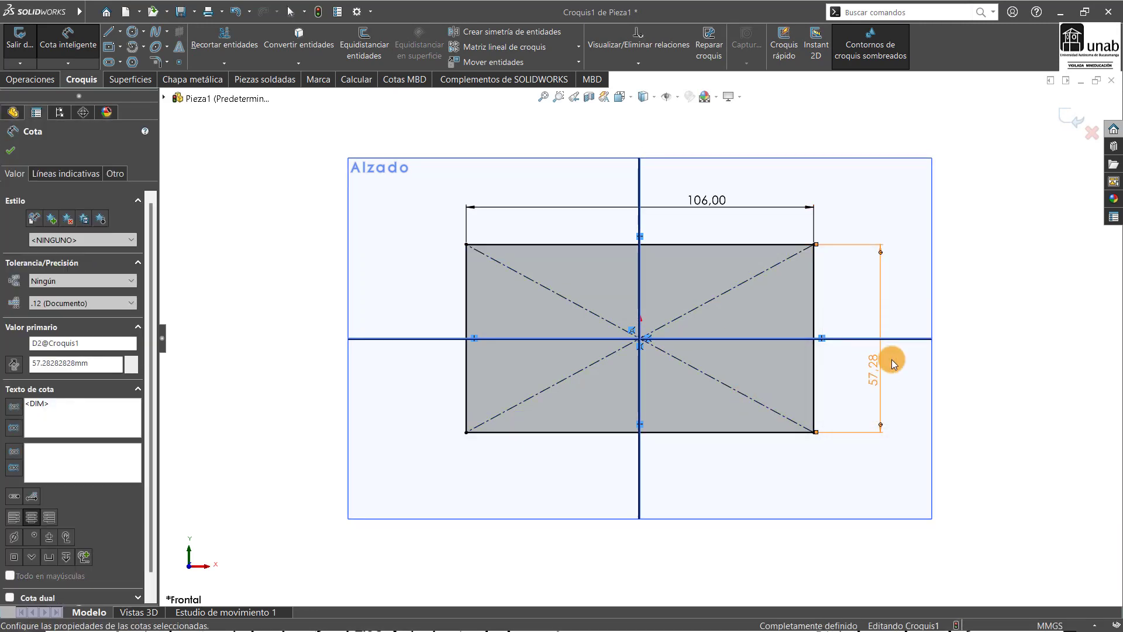
Sketch the step with a vertical line from the upper edge, about 40 mm from the right side, and a horizontal line to the left side.
left_click(108, 32)
left_click(682, 244)
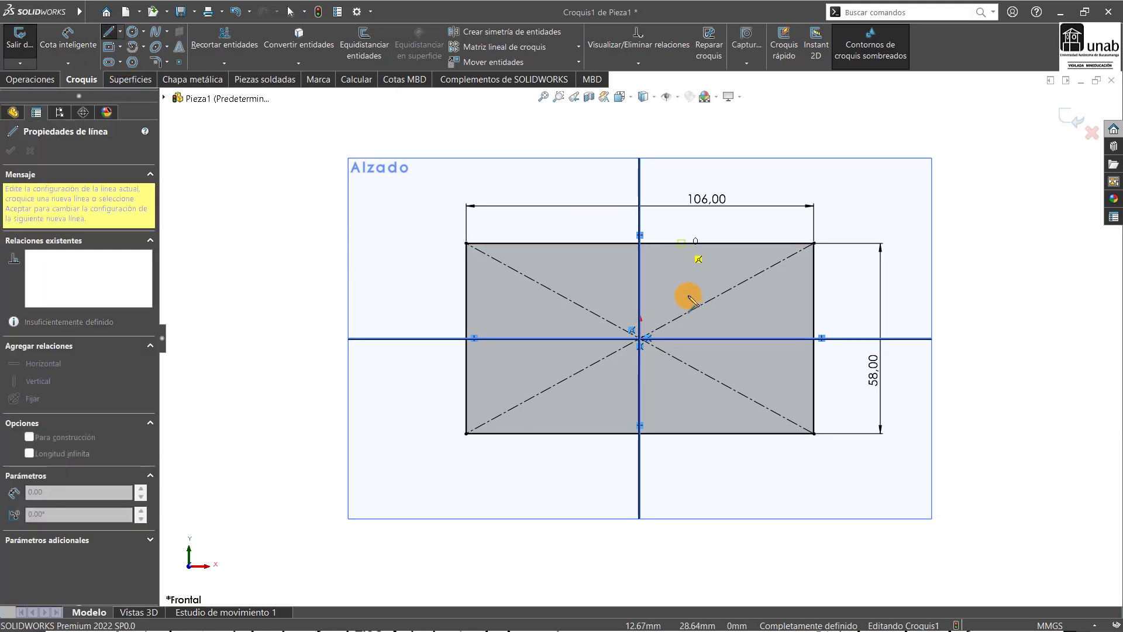
left_click(682, 295)
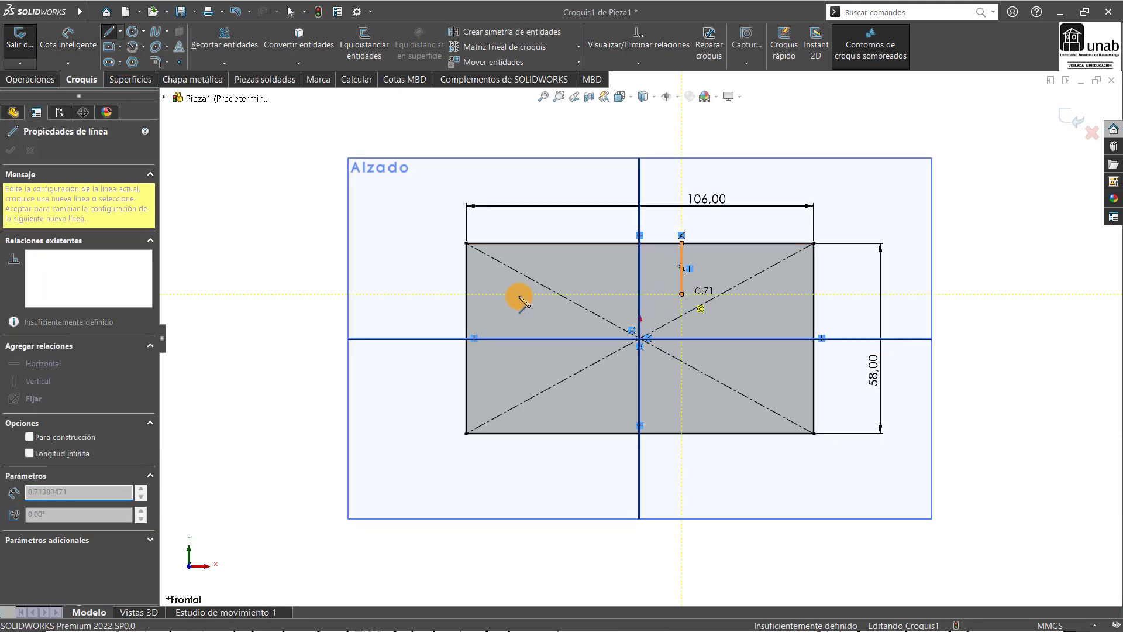
left_click(466, 294)
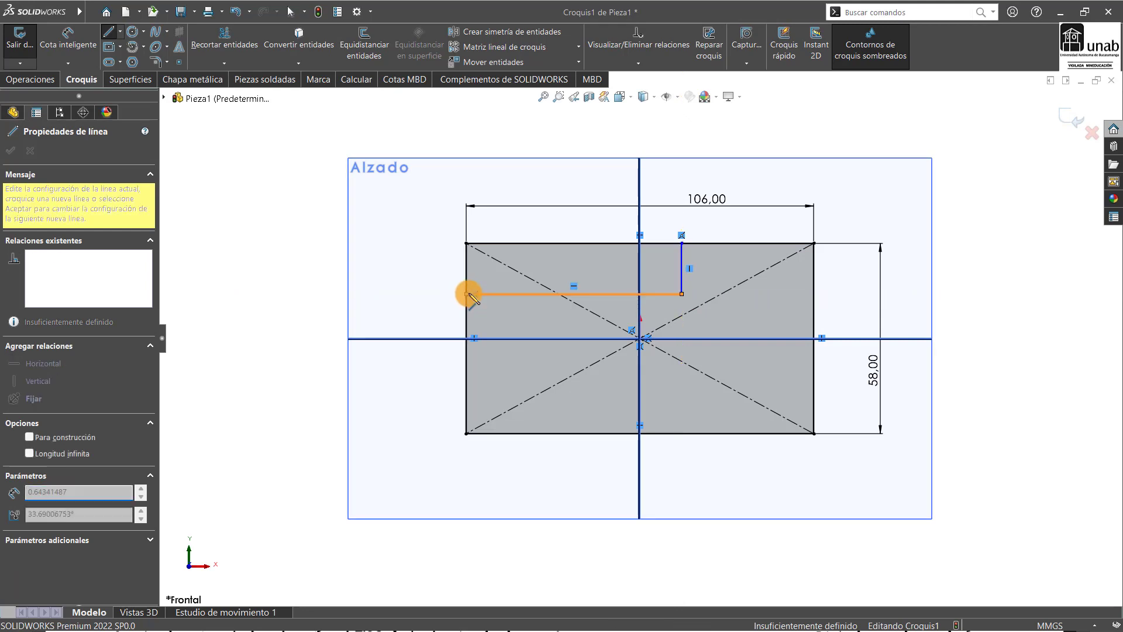
key("Escape")
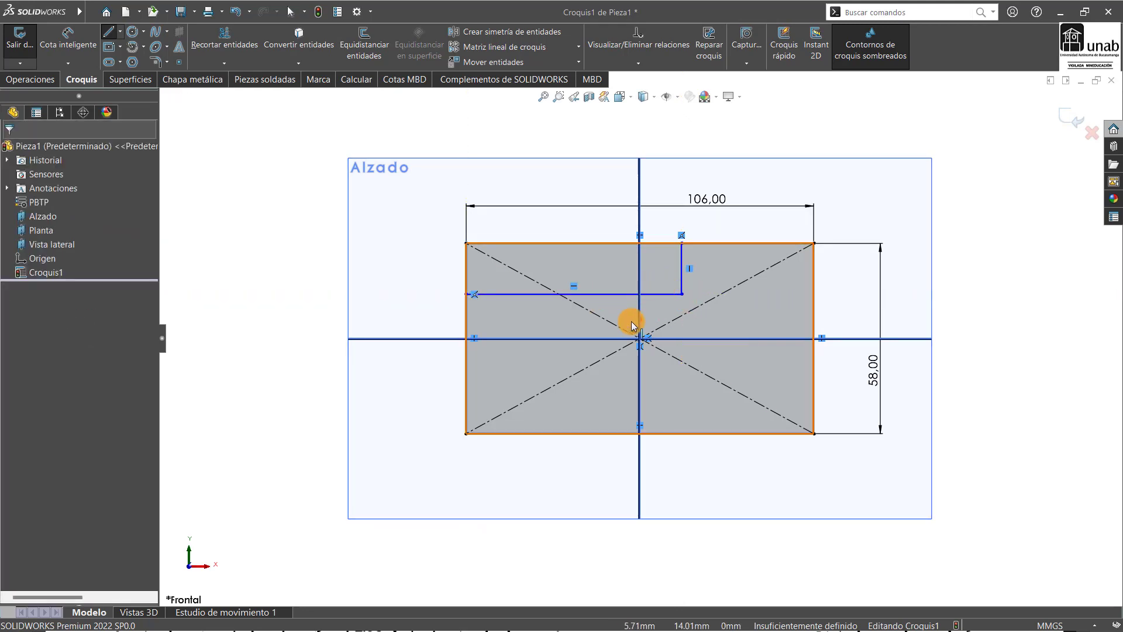
Check the step's dimensions on the SOPORTE drawing in Microsoft Whiteboard, and return to SOLIDWORKS.
key("super")
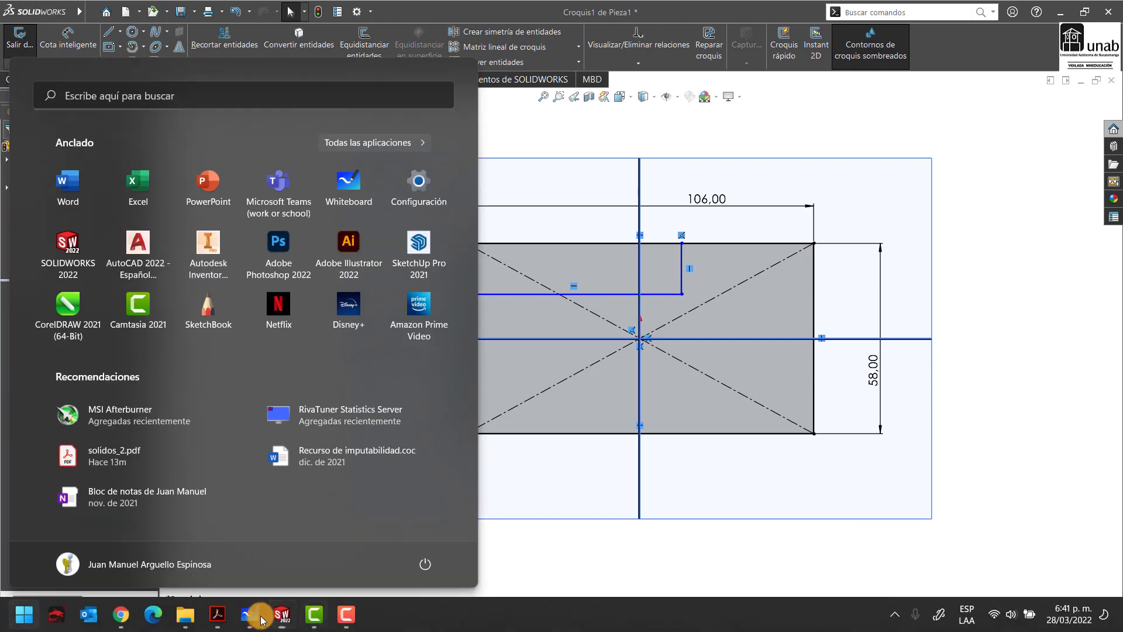
left_click(253, 615)
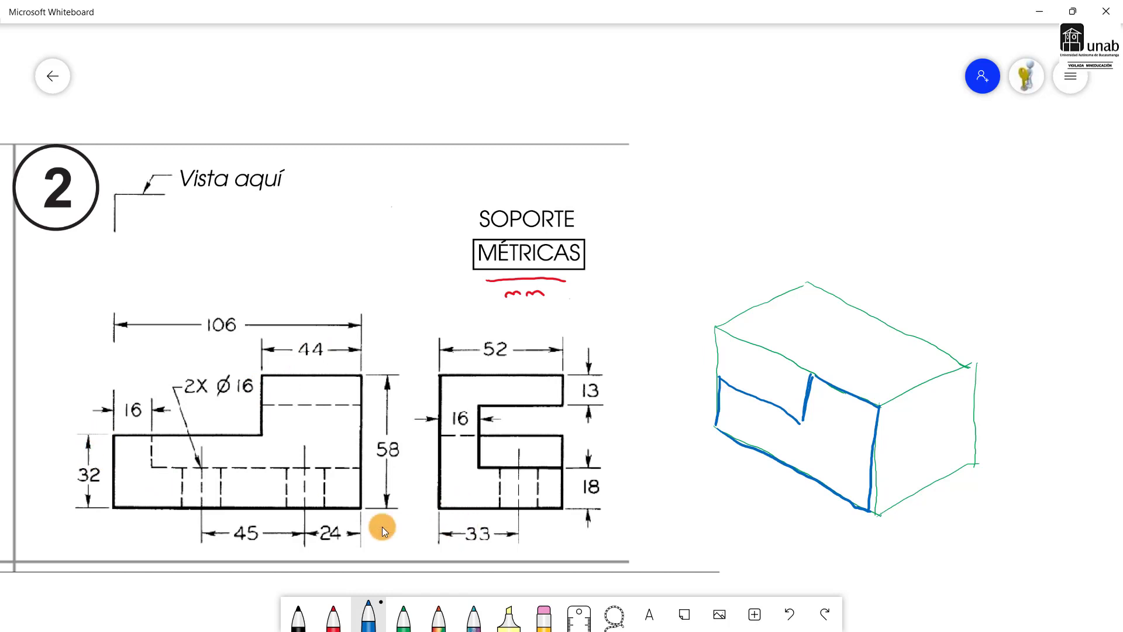
key("super")
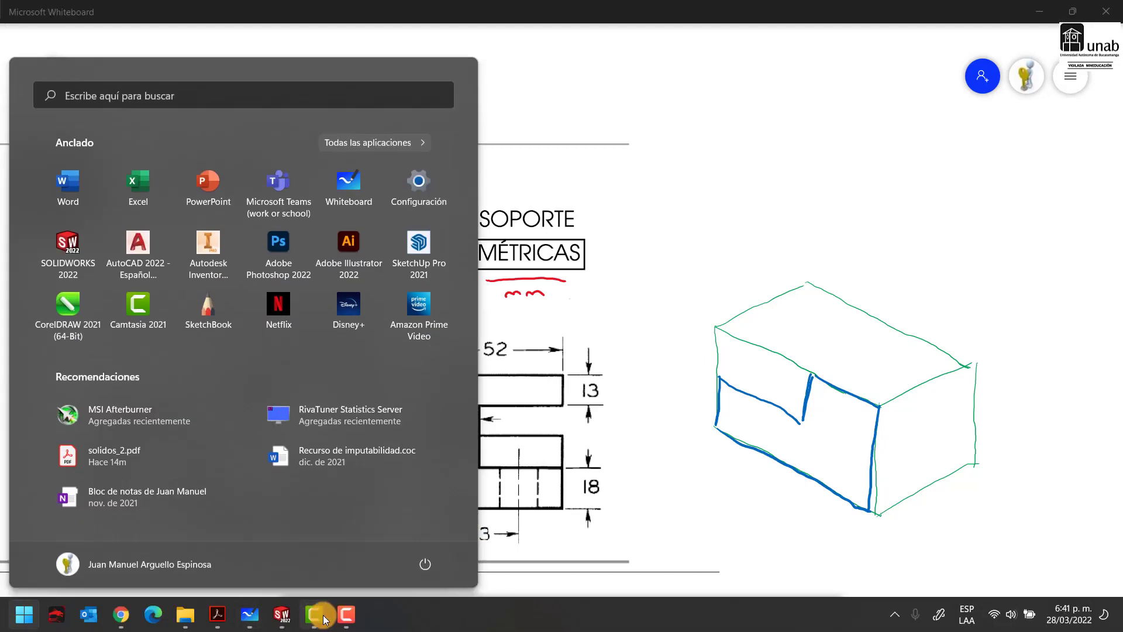
left_click(282, 614)
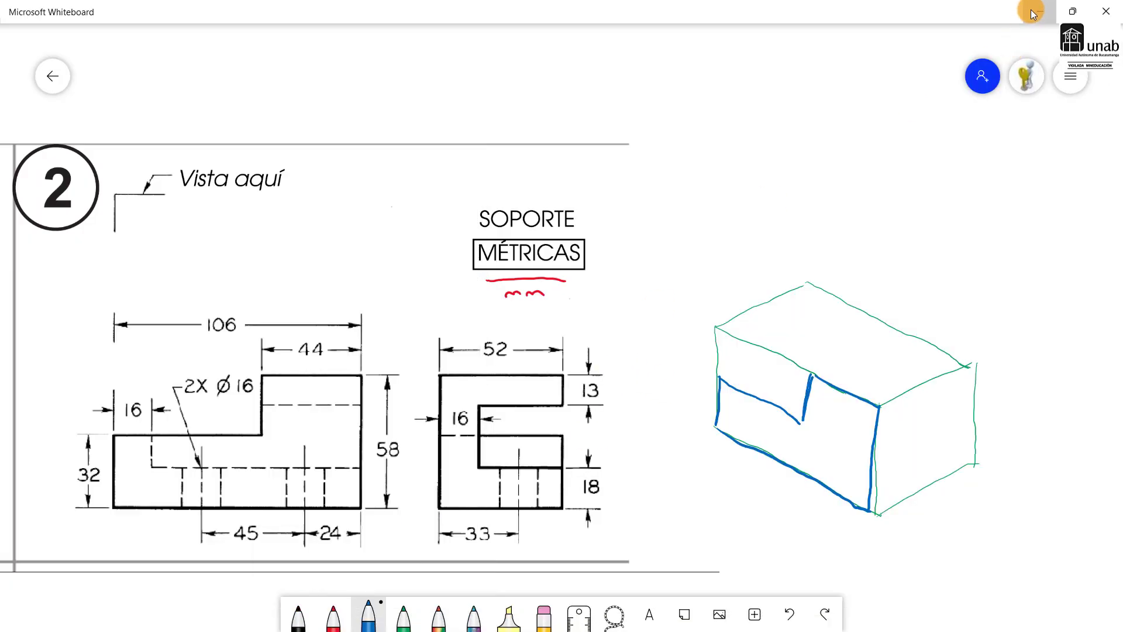
left_click(1033, 11)
Dimension the step's vertical line at 44 mm from the rectangle's right side.
left_click(65, 36)
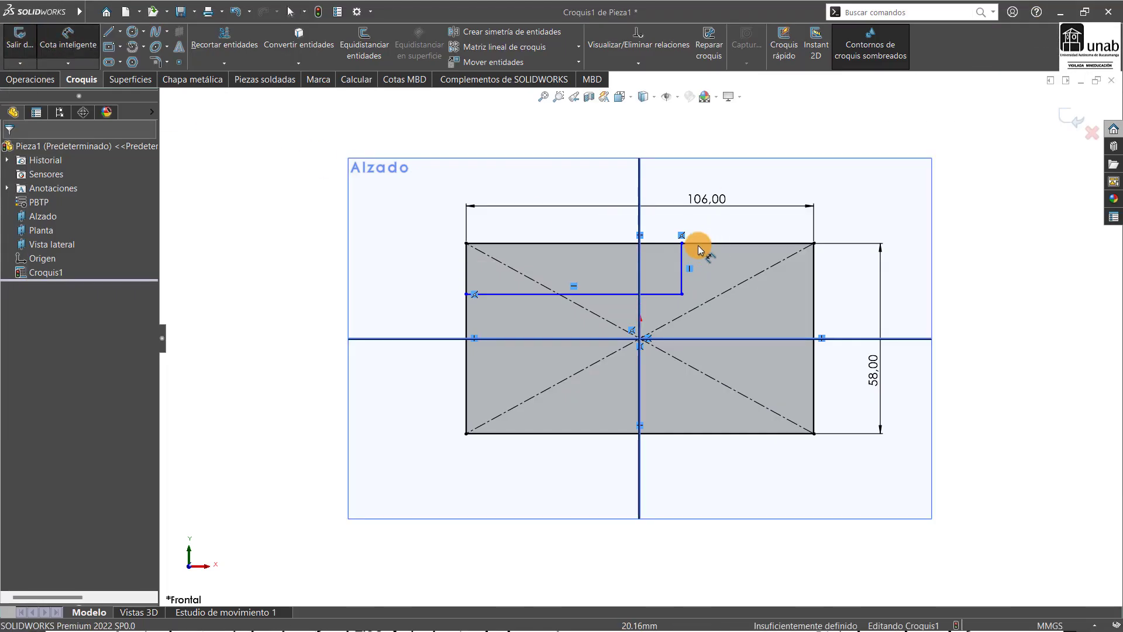
left_click(683, 264)
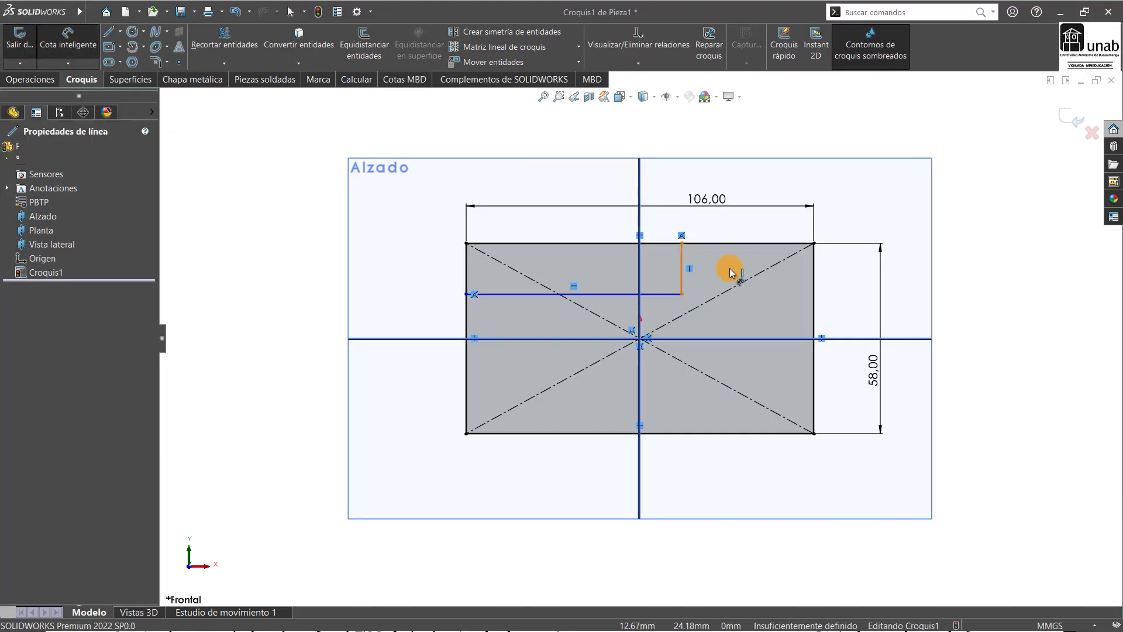
left_click(812, 274)
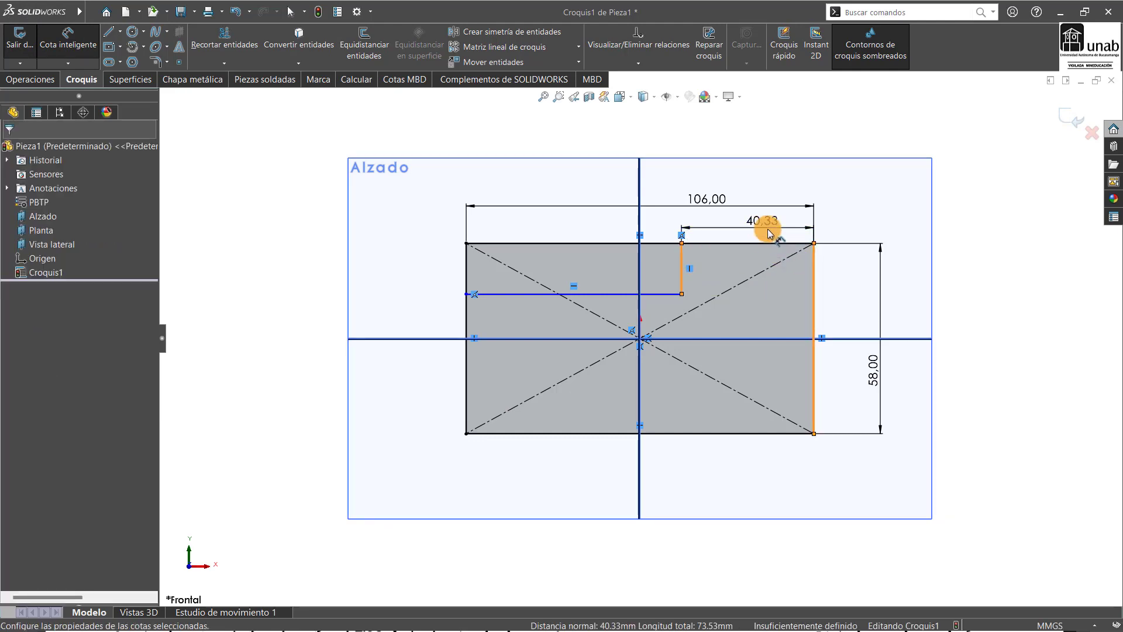
left_click(768, 229)
type("44")
key("Return")
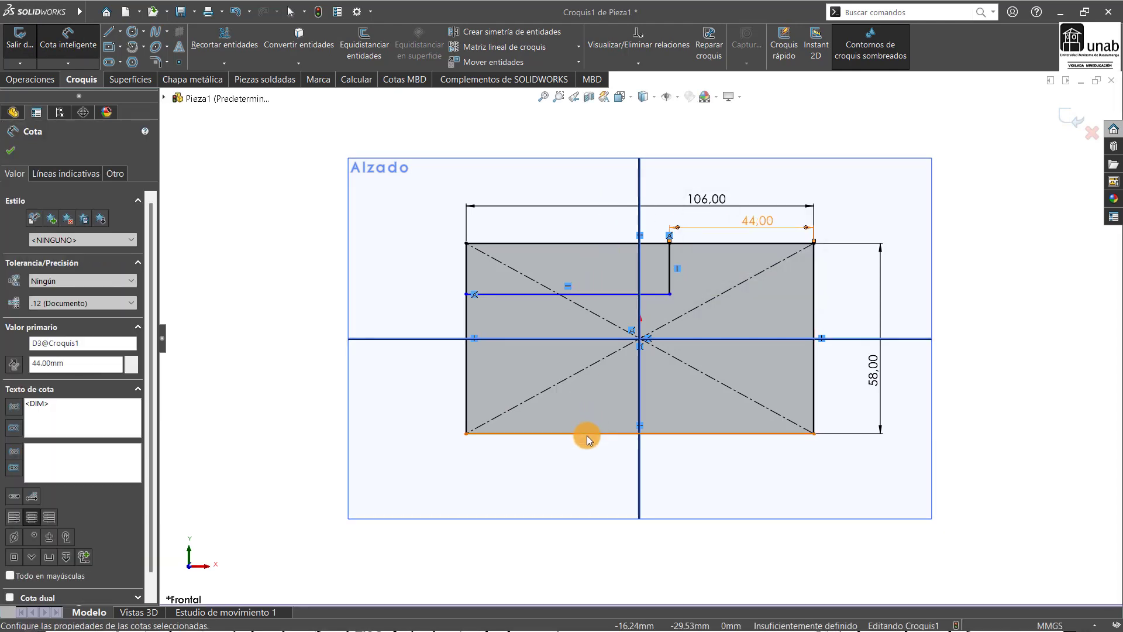
Dimension the step's horizontal line at 32 mm above the rectangle's lower edge.
left_click(587, 434)
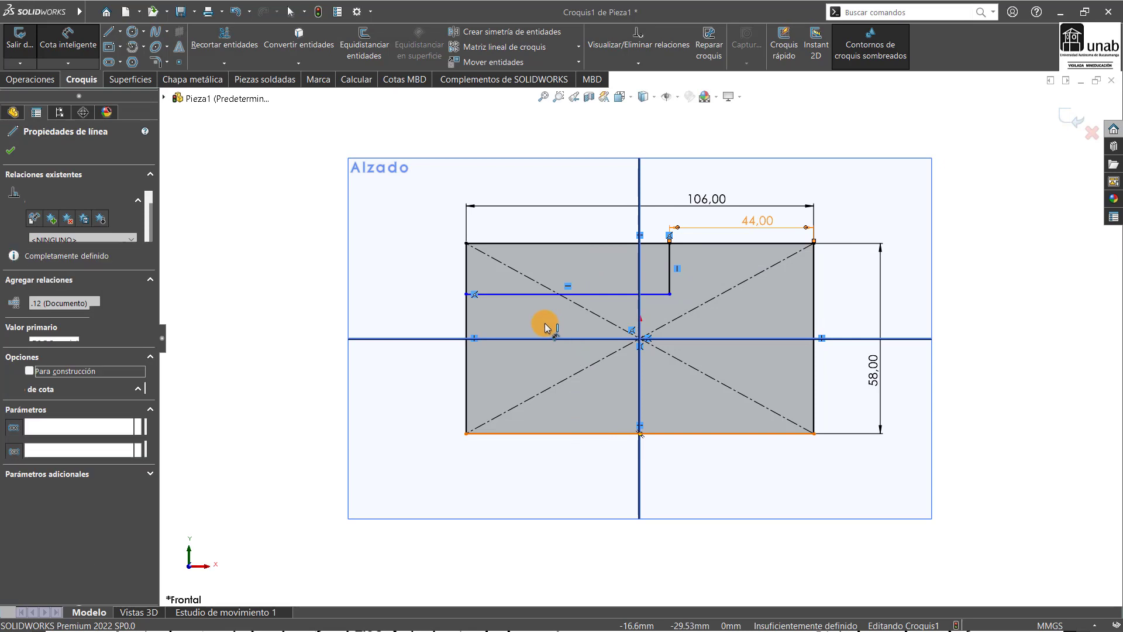
left_click(534, 294)
left_click(443, 324)
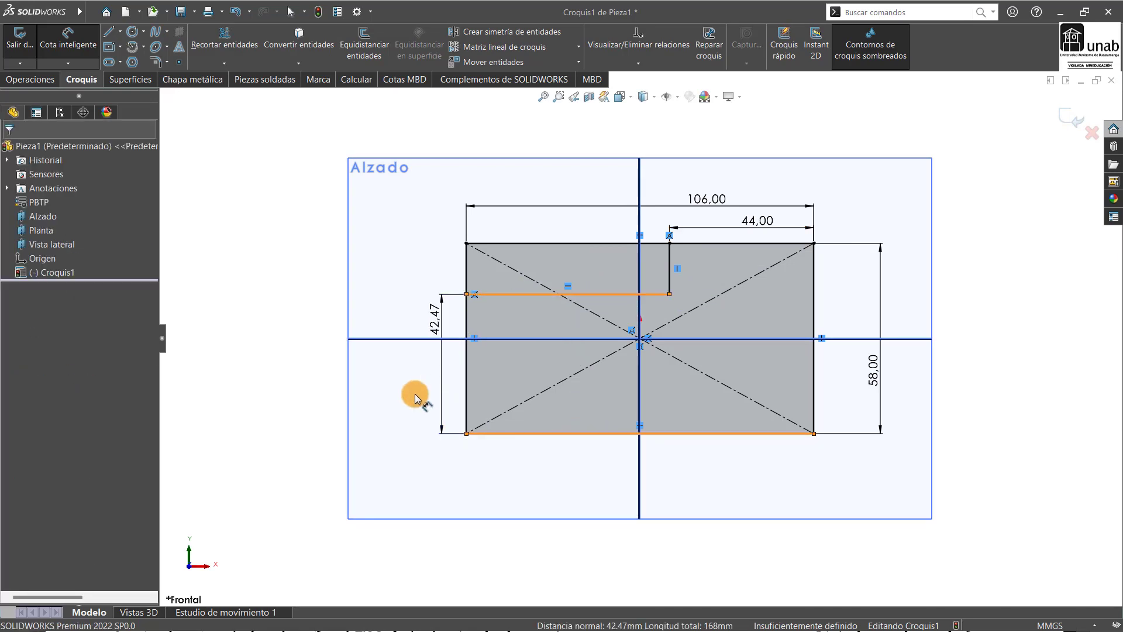
type("32")
key("Return")
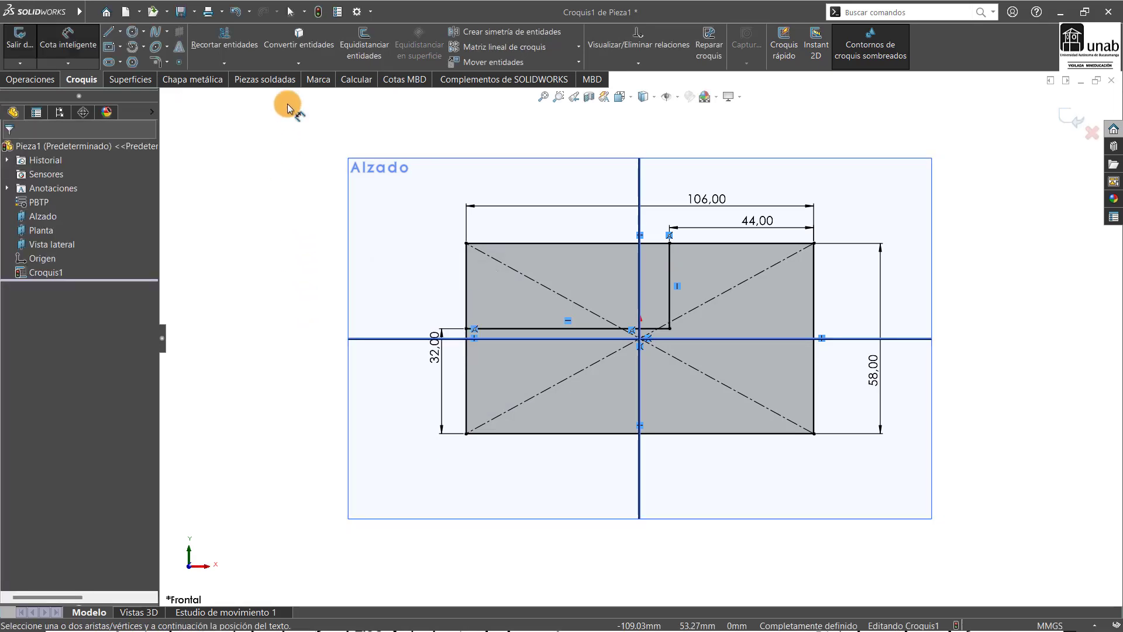
Trim away the rectangle's upper-left corner outside the step, and move the 106 mm and 32 mm dimensions clear of the profile.
left_click(226, 37)
left_click_drag(538, 243, 448, 293)
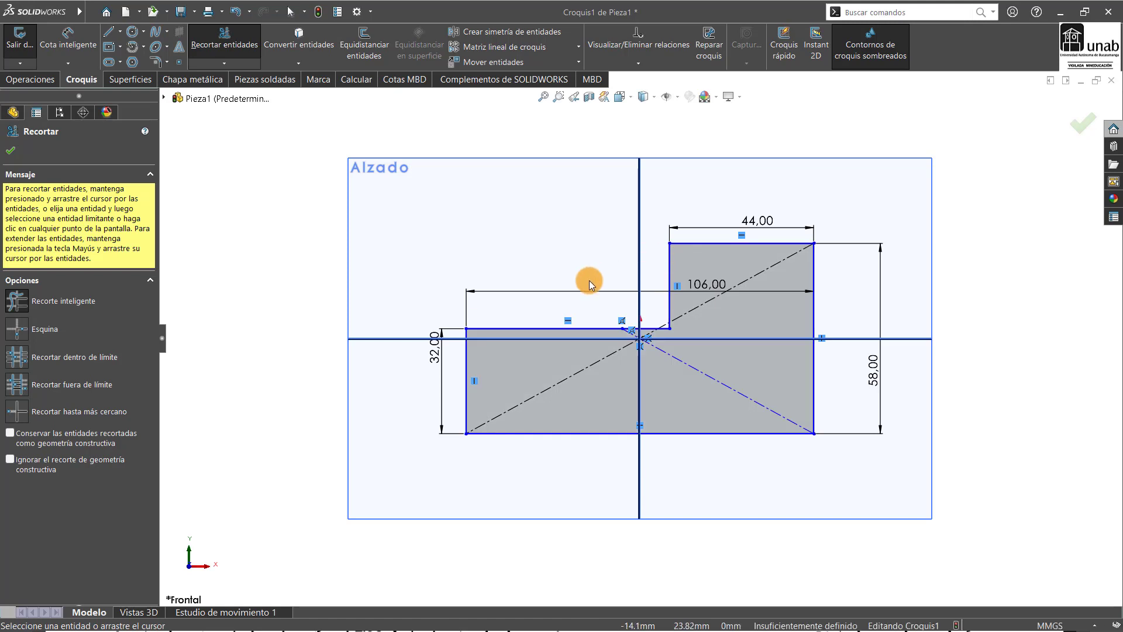
left_click(289, 18)
left_click_drag(707, 286, 719, 186)
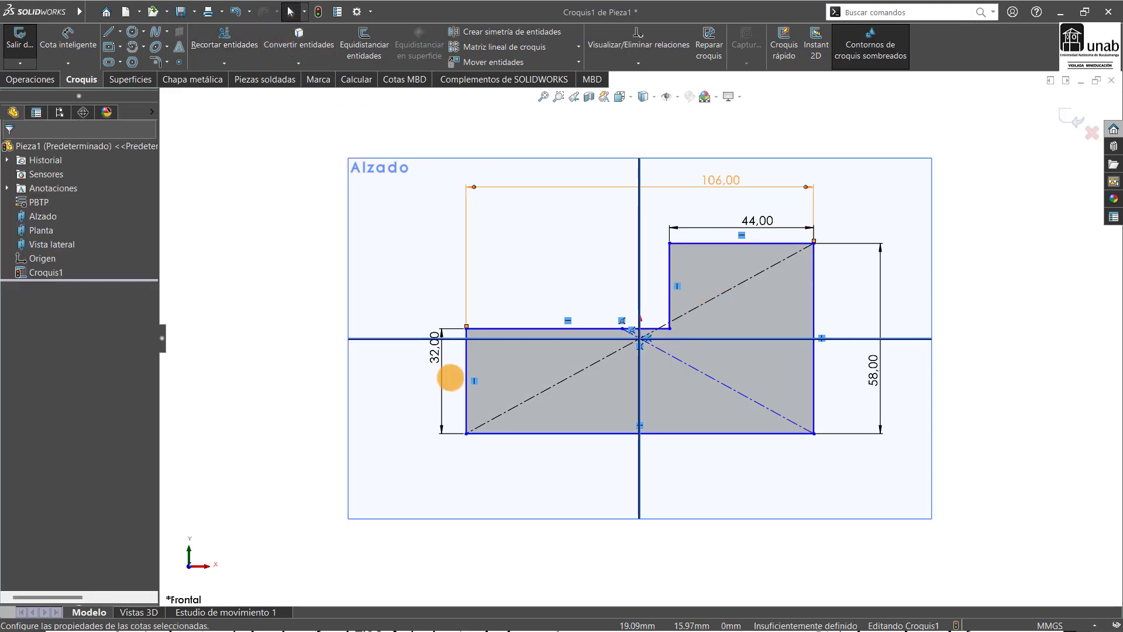
left_click_drag(436, 363, 437, 376)
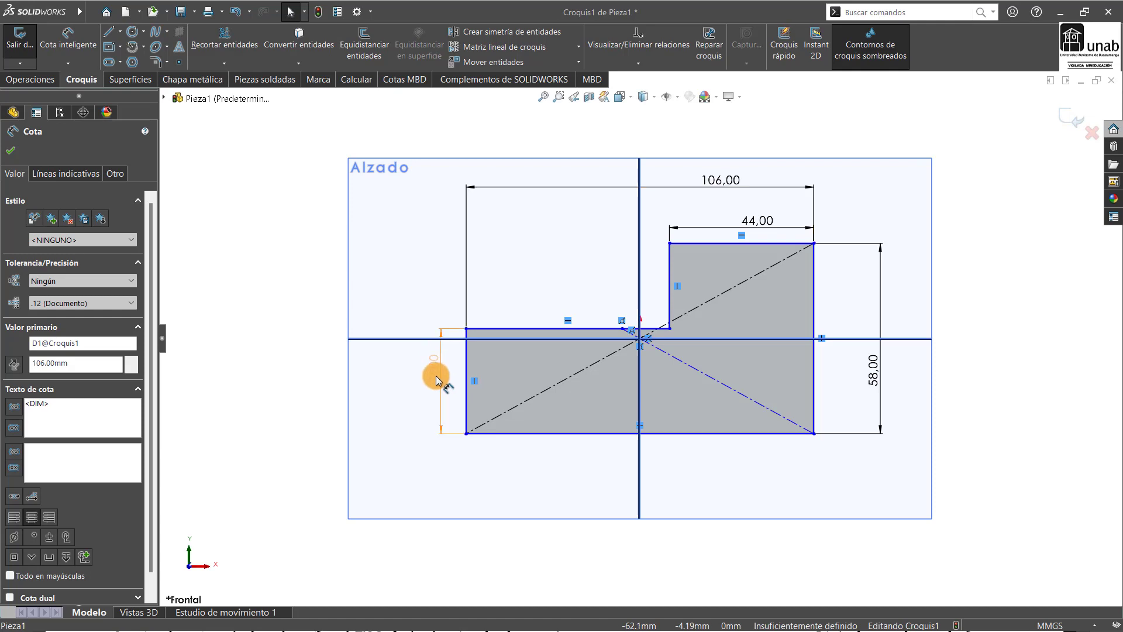
left_click(294, 393)
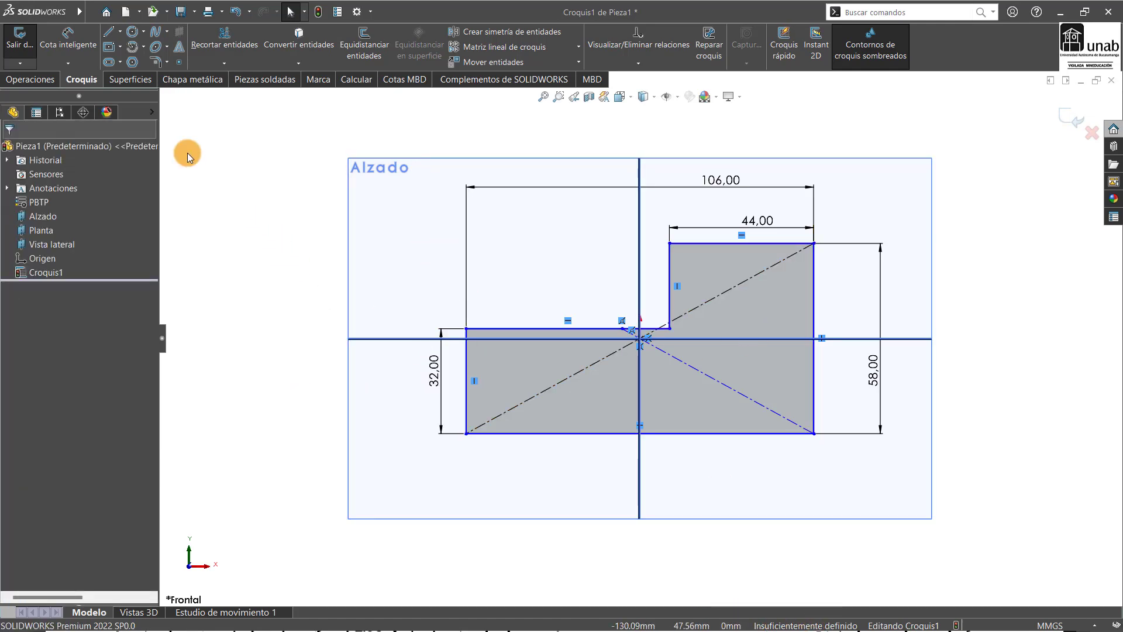
Dimension the horizontal distance between the Vista lateral plane and the step's vertical line to fully define the sketch.
left_click(80, 44)
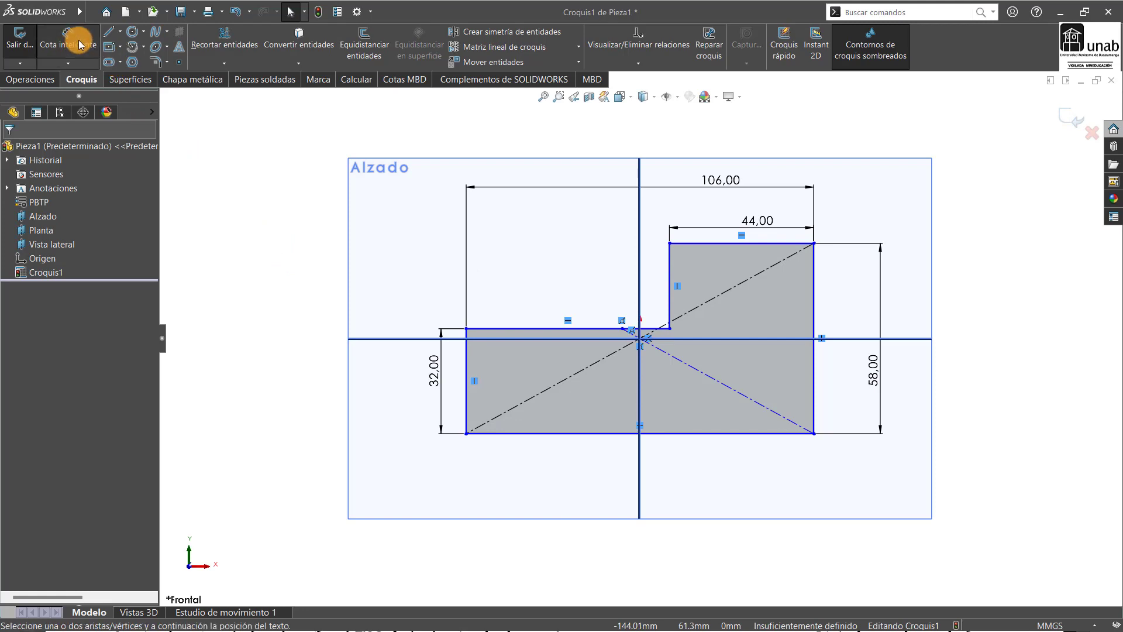
left_click(641, 283)
left_click(668, 285)
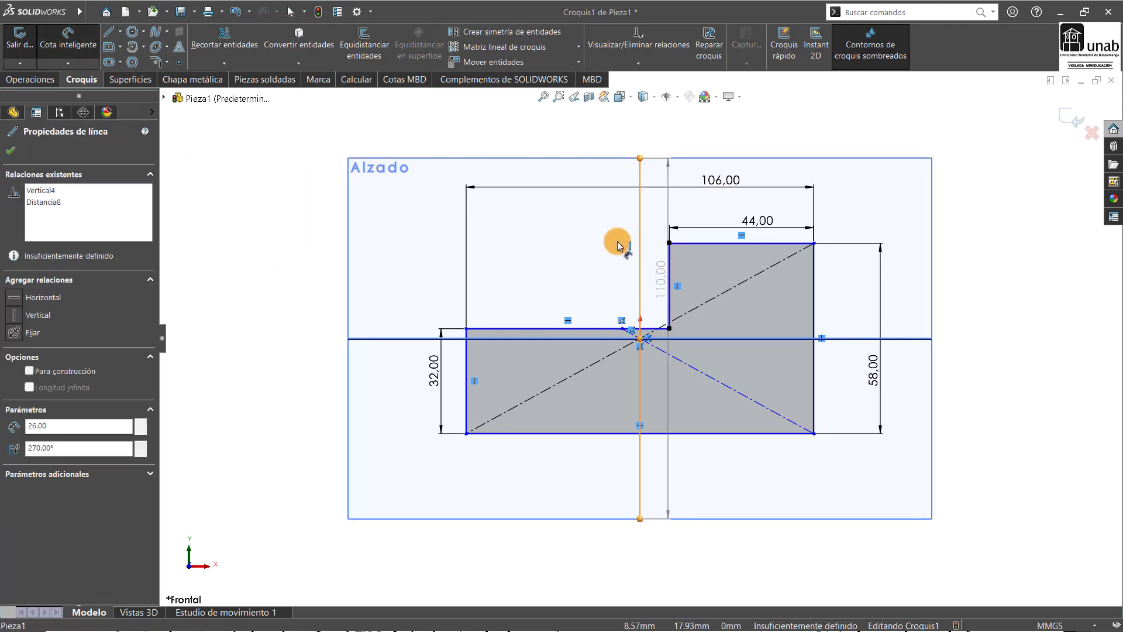
left_click(611, 235)
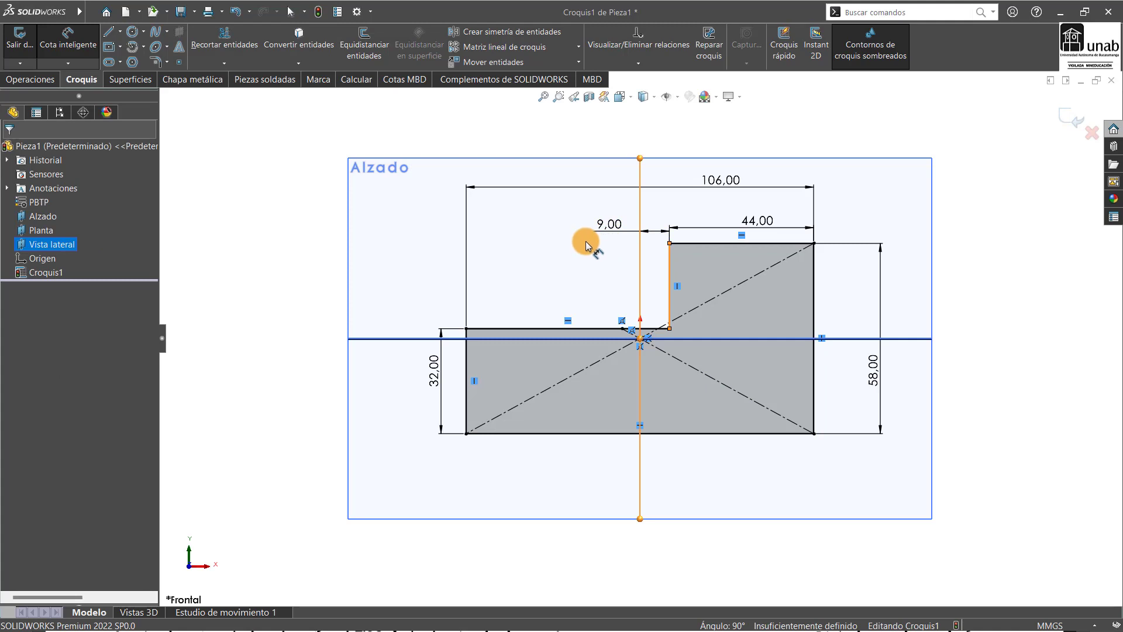
left_click(570, 223)
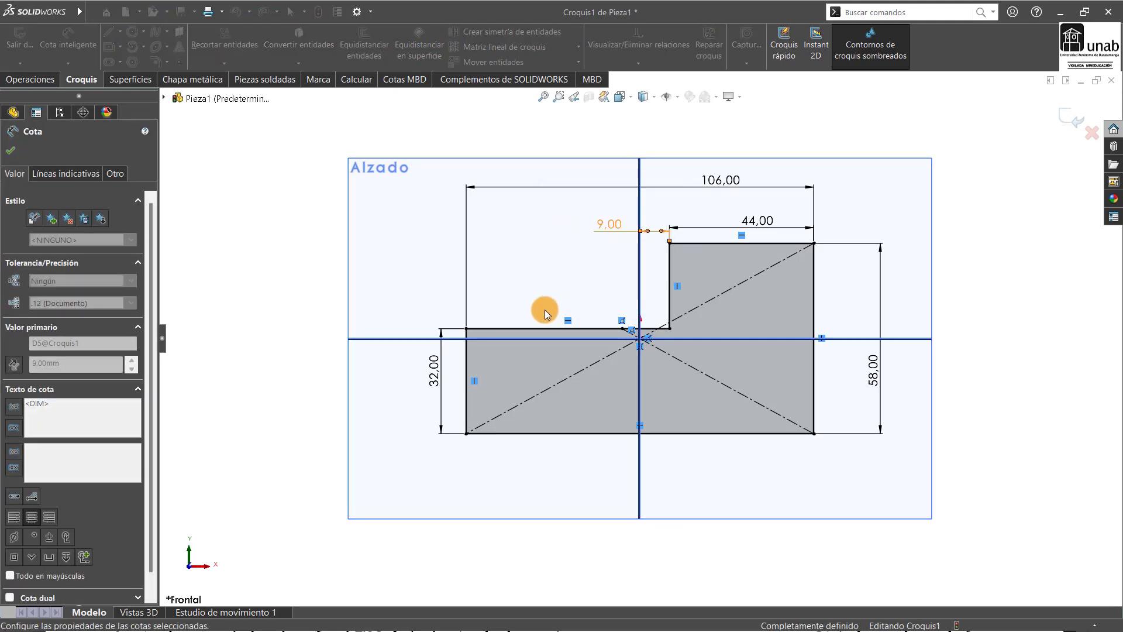
left_click(296, 300)
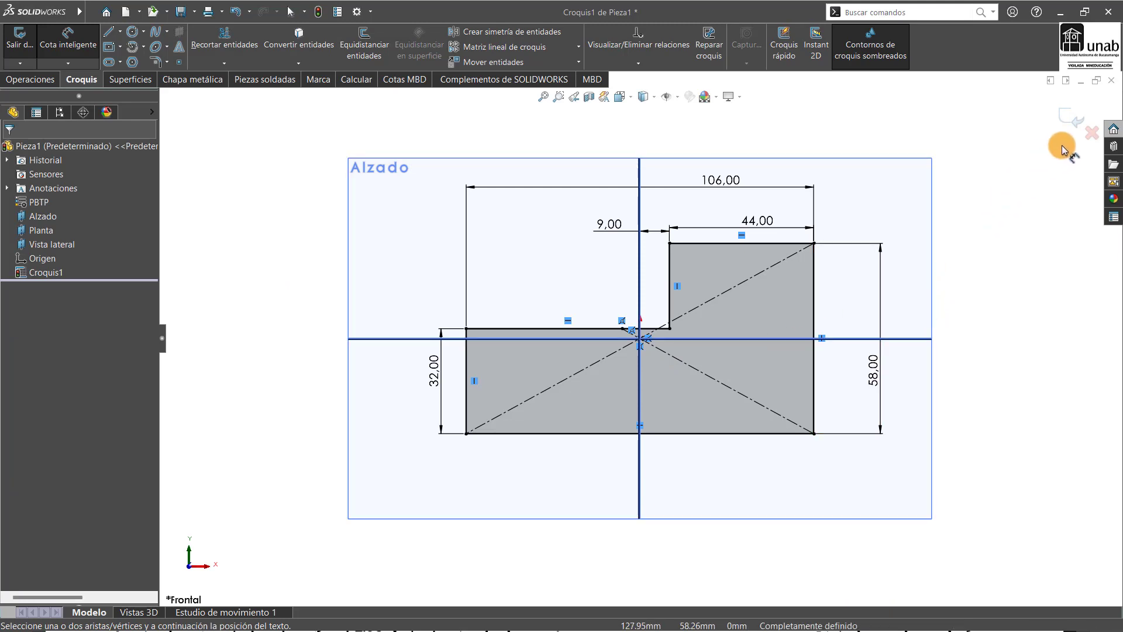
Finish the profile sketch for extrusion, and check the bracket's depth on the SOPORTE drawing in Microsoft Whiteboard before returning to SOLIDWORKS.
left_click(1071, 118)
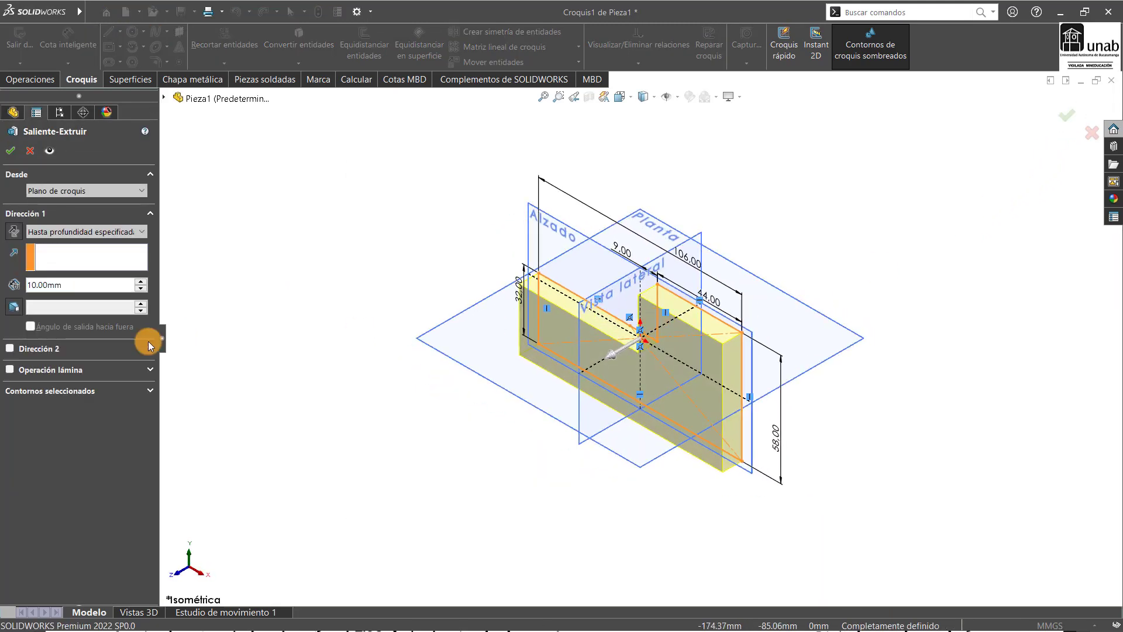
key("super")
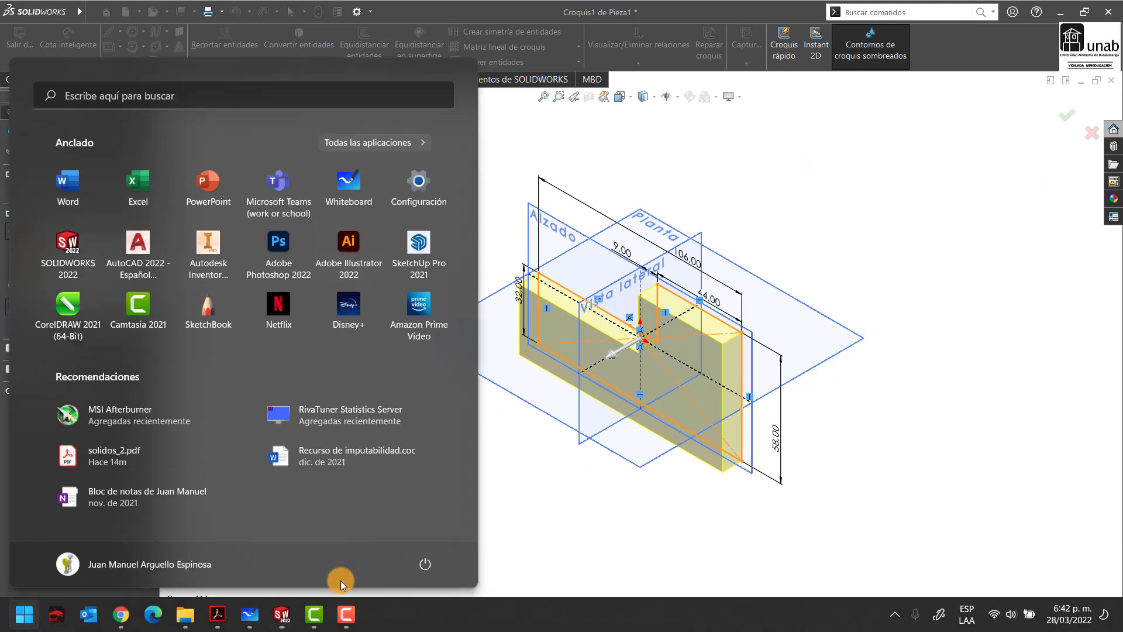
left_click(252, 615)
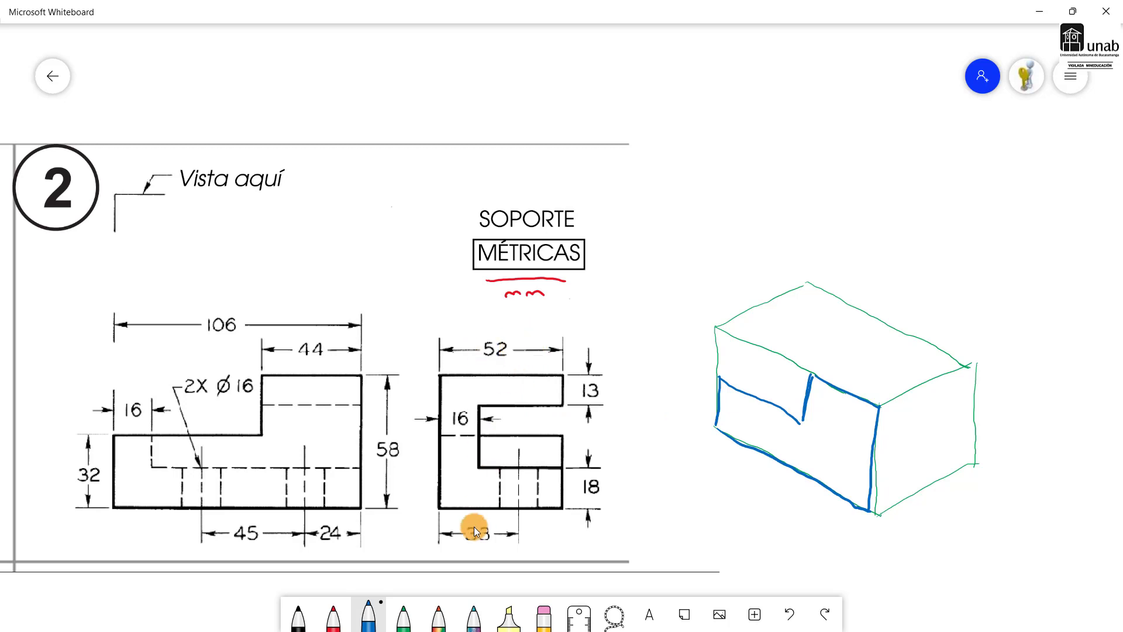
key("super")
left_click(278, 618)
left_click(1040, 11)
Extrude the stepped profile 52 mm with the Plano medio end condition.
left_click(90, 230)
left_click(57, 296)
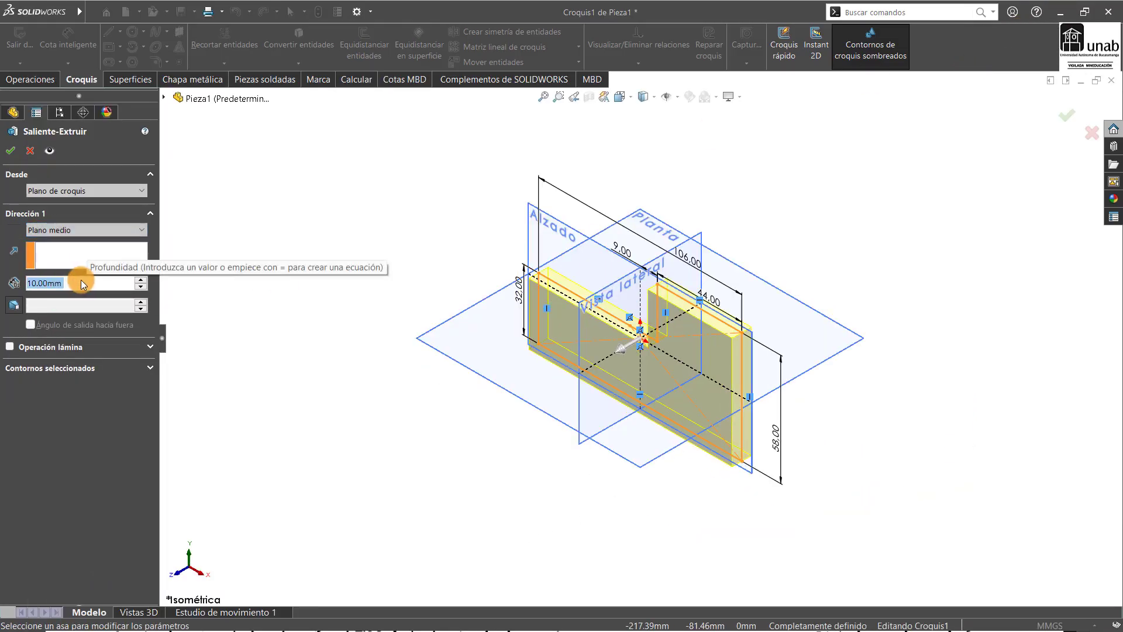
type("52")
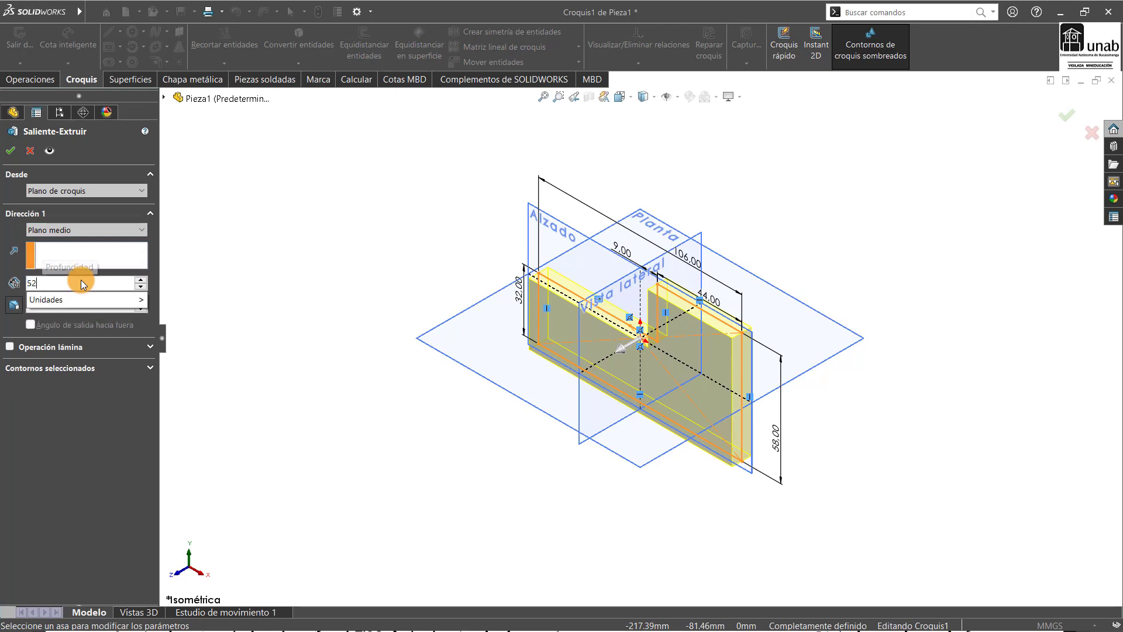
key("Return")
left_click(11, 150)
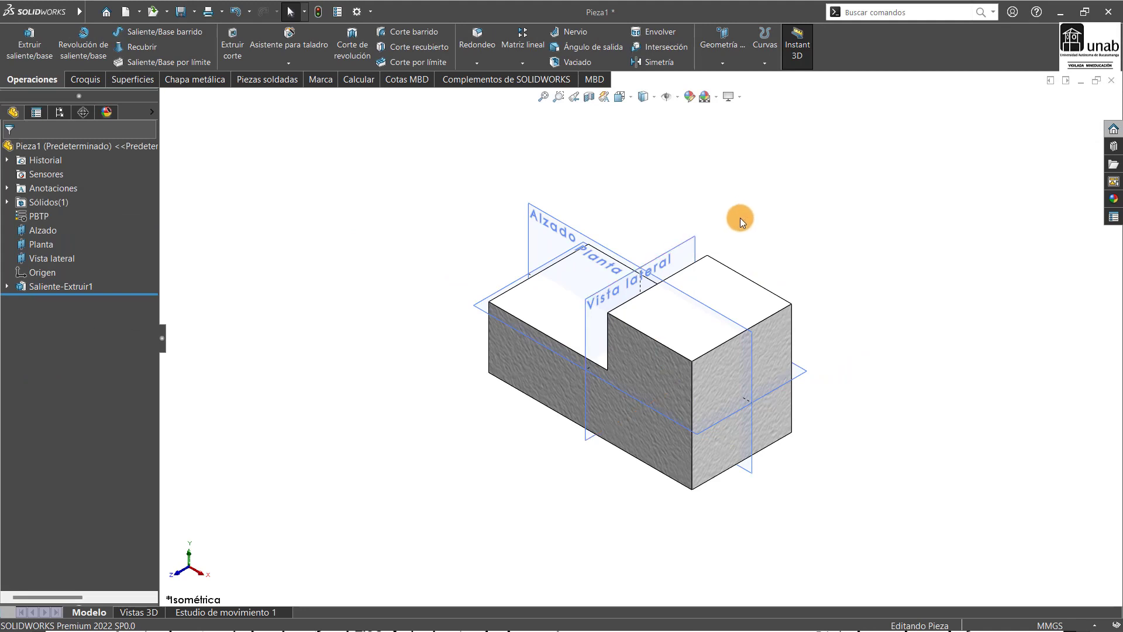
Switch to Microsoft Whiteboard and outline the stepped solid's top and side edges in blue on the isometric sketch.
scroll(635, 349, "down", 2)
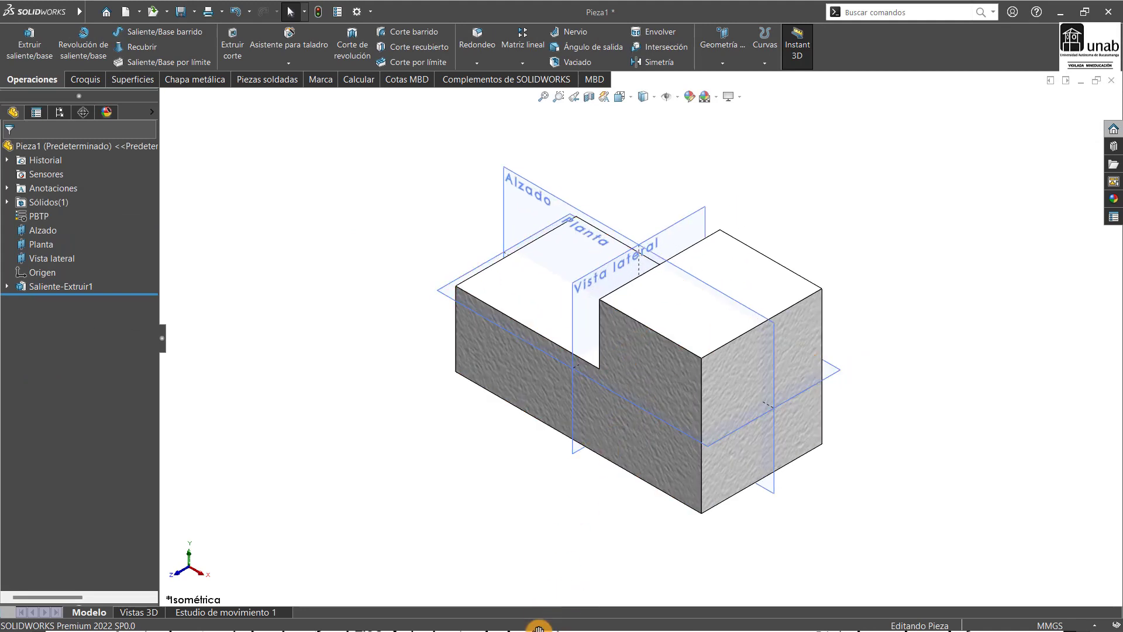
key("super")
left_click(250, 617)
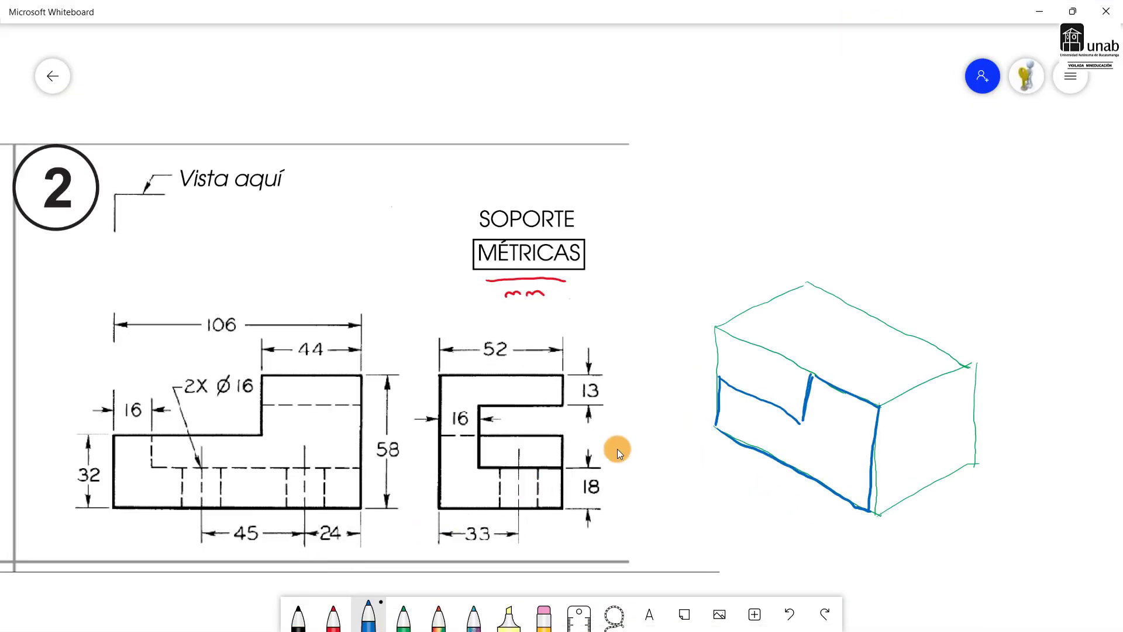
left_click_drag(812, 373, 899, 331)
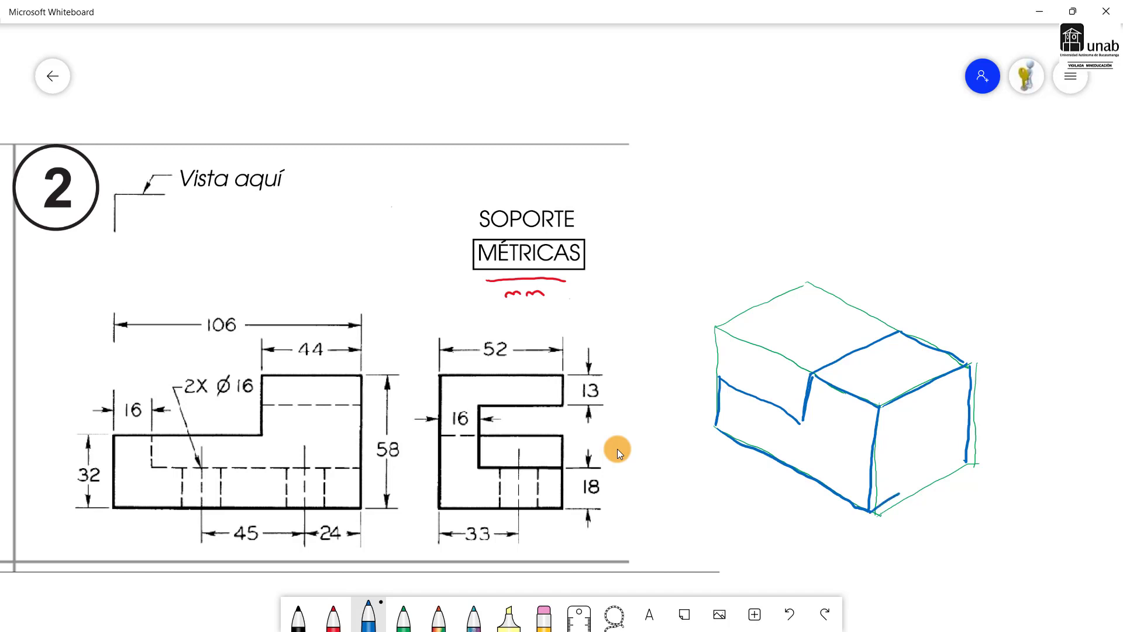
left_click_drag(720, 378, 775, 349)
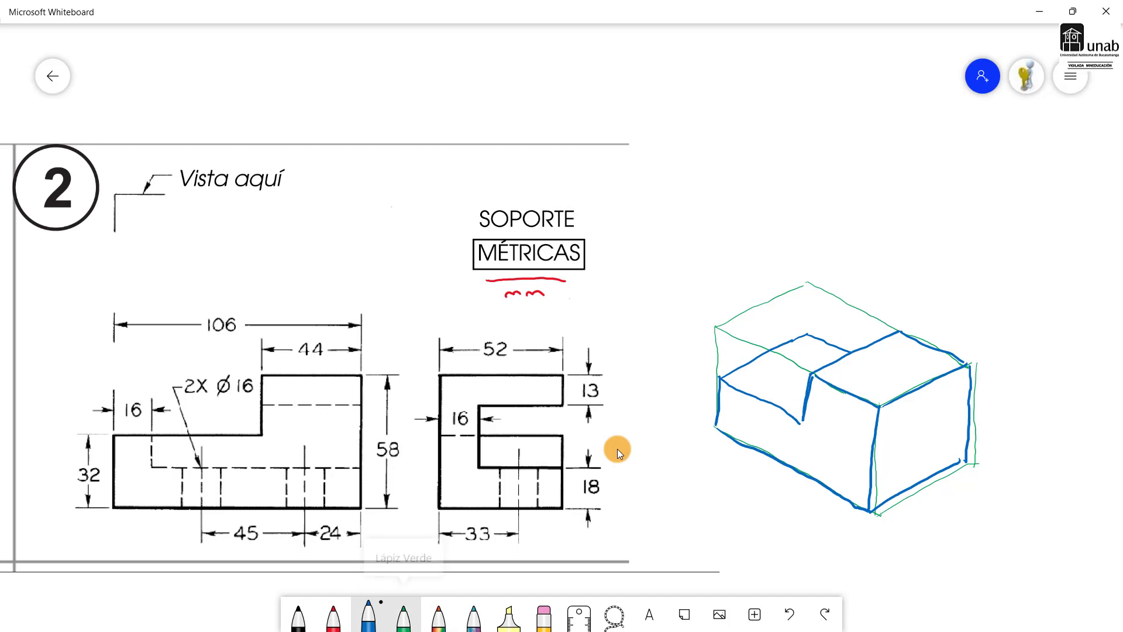
Mark the slot in green on the drawing's views and isometric sketch, hatch its side-view opening, and return to SOLIDWORKS.
left_click(403, 615)
mouse_move(572, 397)
left_mouse_down()
mouse_move(497, 393)
mouse_move(468, 420)
mouse_move(471, 462)
mouse_move(556, 476)
mouse_move(577, 404)
left_mouse_up()
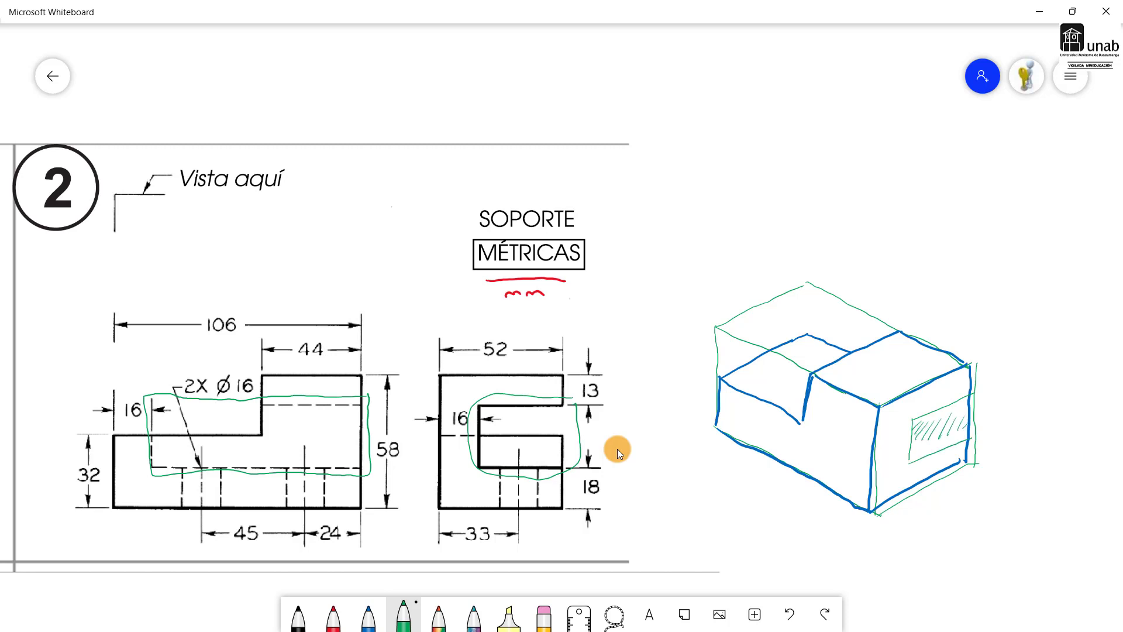
left_click_drag(476, 436, 488, 417)
left_click_drag(488, 434, 500, 416)
mouse_move(491, 453)
left_mouse_down()
mouse_move(511, 413)
mouse_move(526, 409)
left_mouse_up()
left_click_drag(519, 444, 549, 420)
mouse_move(544, 447)
left_mouse_down()
mouse_move(562, 416)
mouse_move(561, 431)
left_mouse_up()
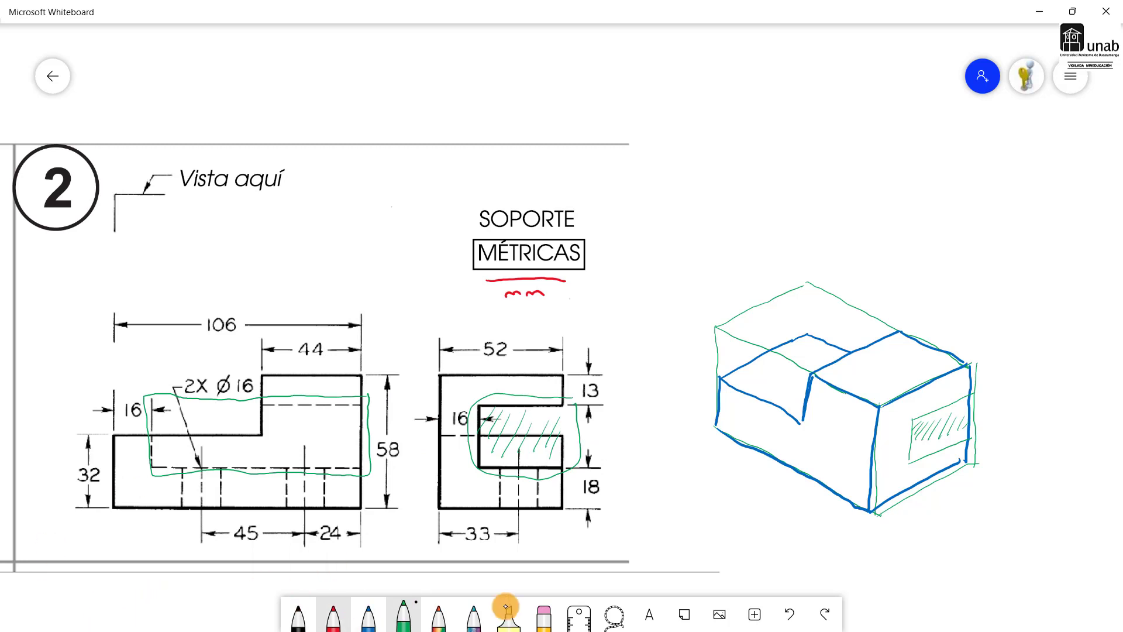
left_click(1040, 11)
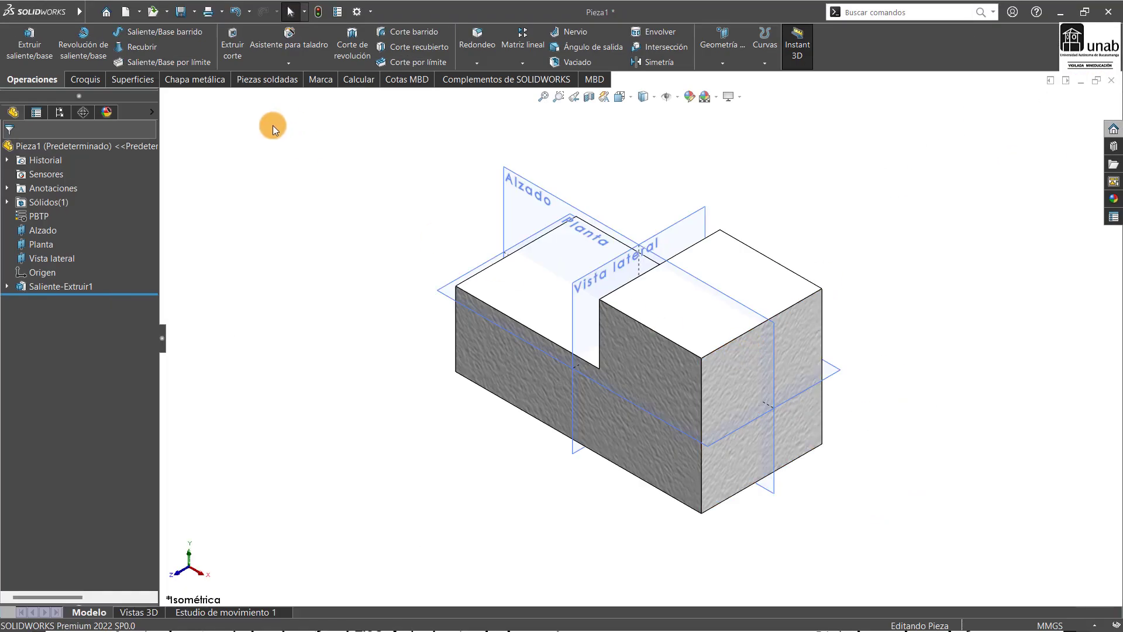
Start an extruded cut on the block's tall end face and sketch a corner rectangle about 38 by 29 mm against its right edge.
left_click(236, 47)
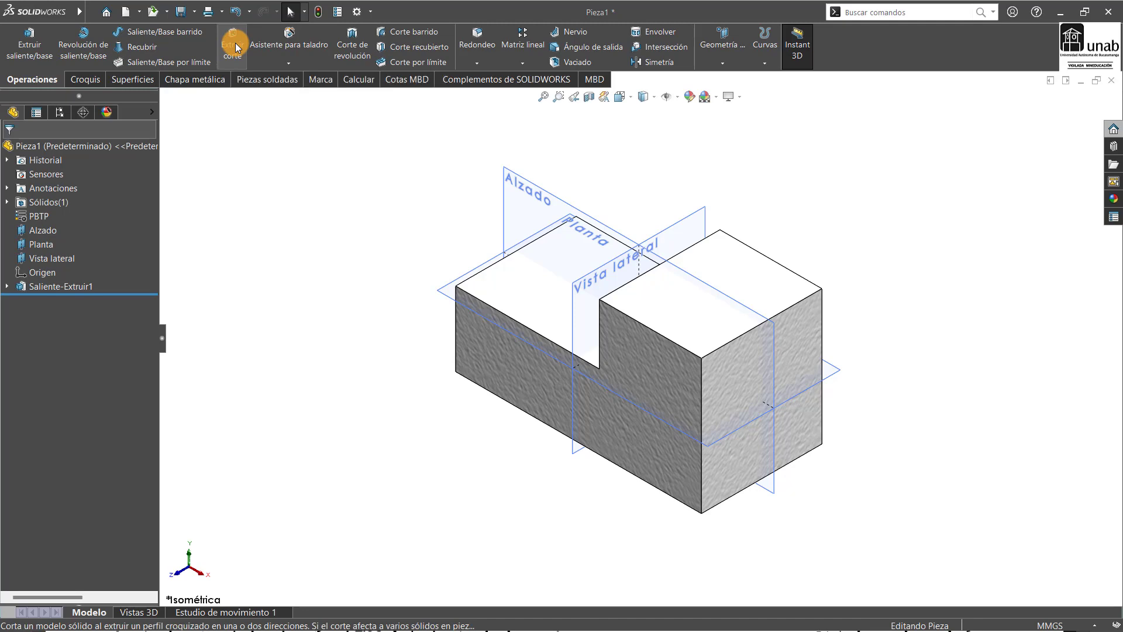
left_click(812, 318)
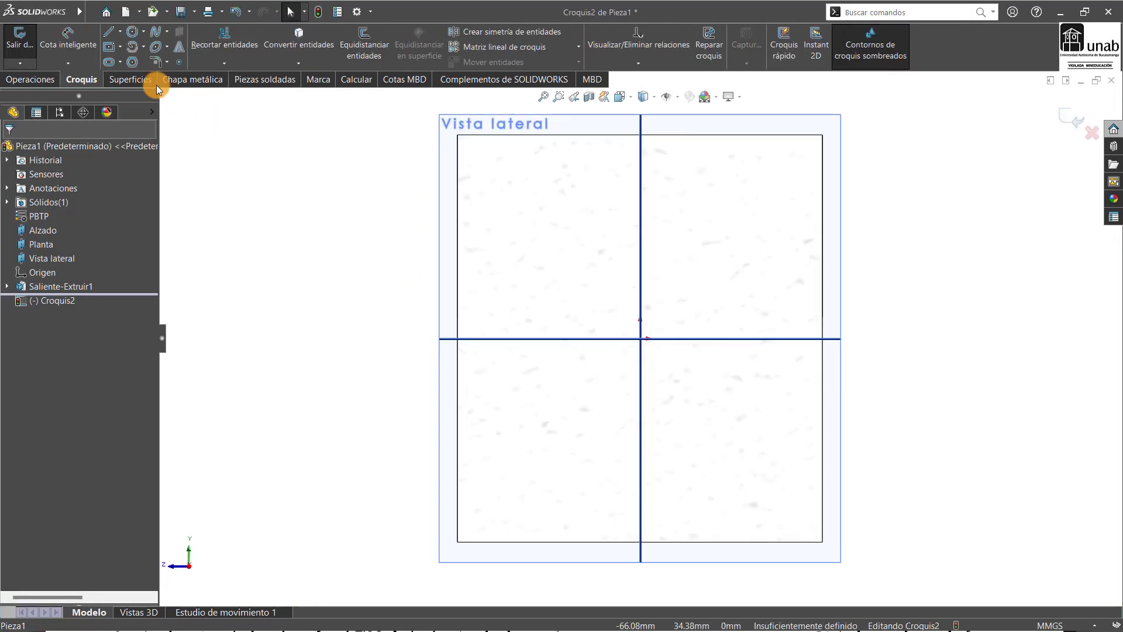
left_click(119, 49)
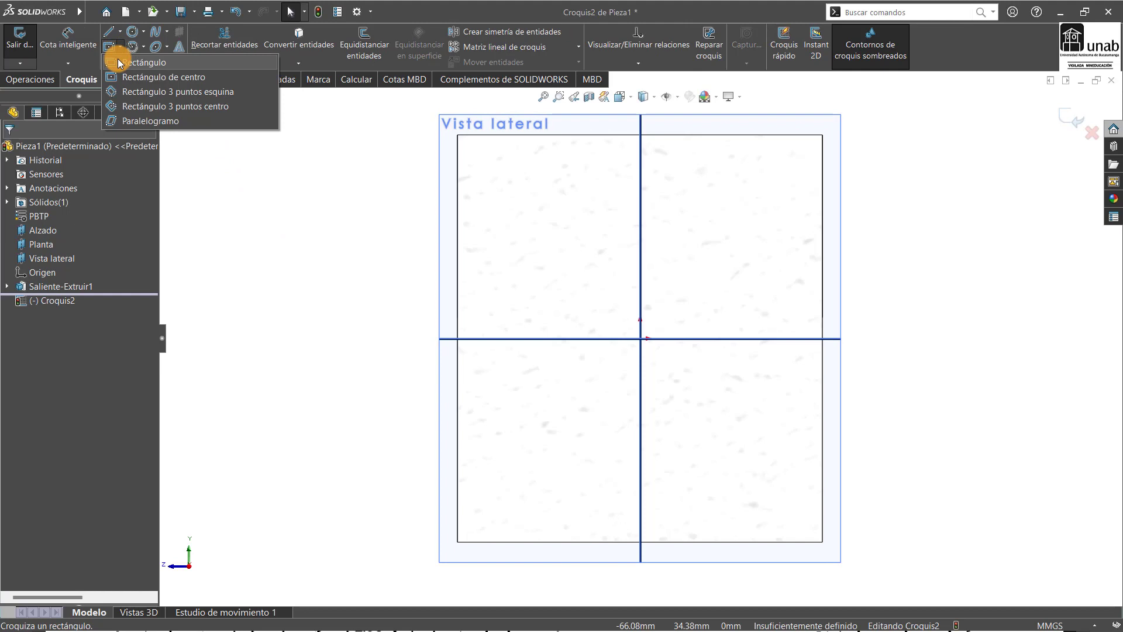
left_click(119, 62)
mouse_move(822, 236)
left_mouse_down()
mouse_move(547, 389)
mouse_move(553, 439)
left_mouse_up()
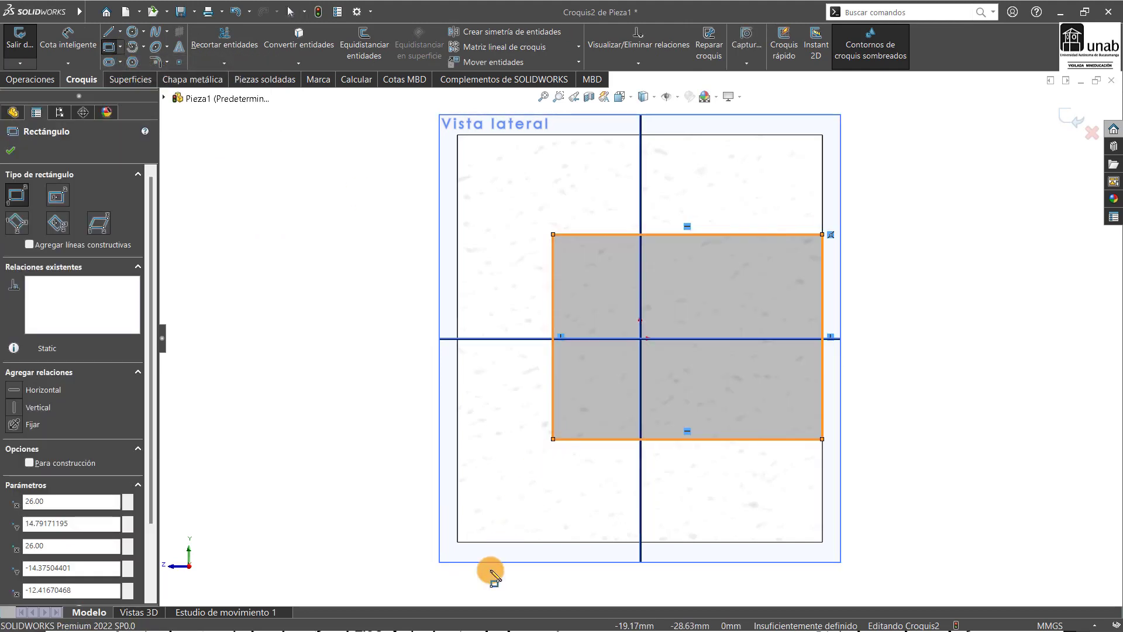
Check the slot's dimensions in the side view of the SOPORTE drawing in Microsoft Whiteboard, and return to SOLIDWORKS.
key("super")
left_click(253, 618)
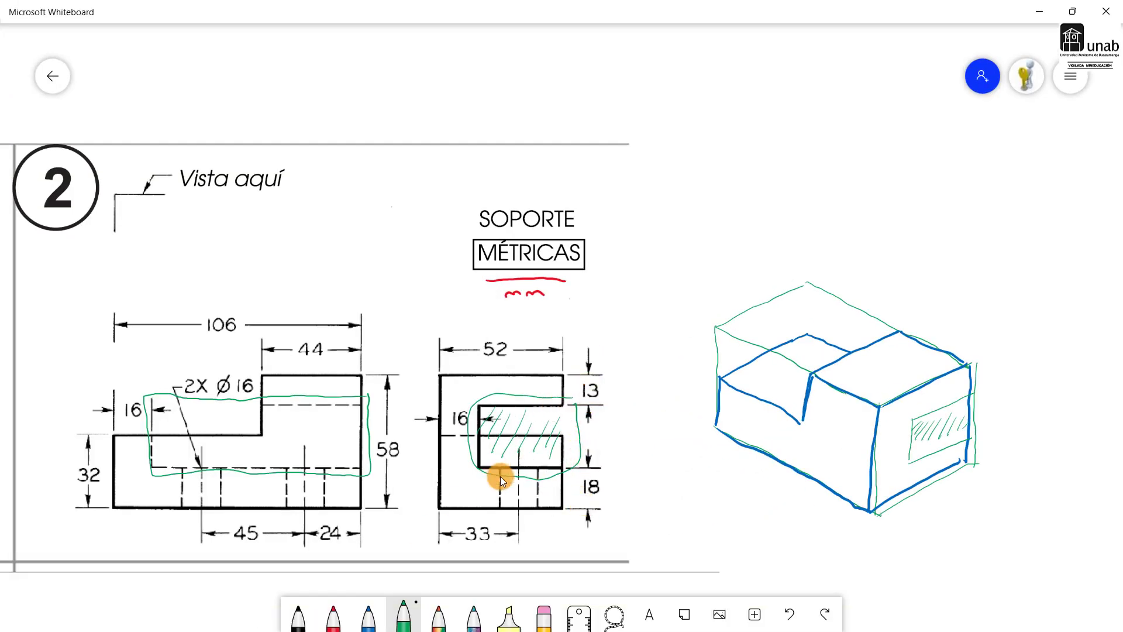
key("super")
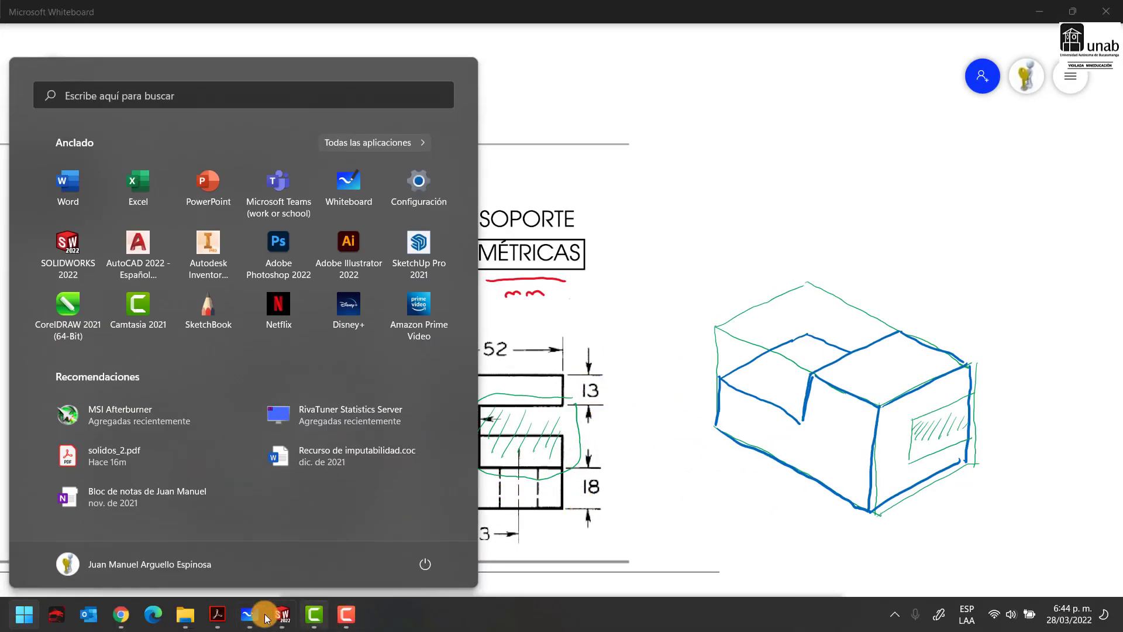
key("super")
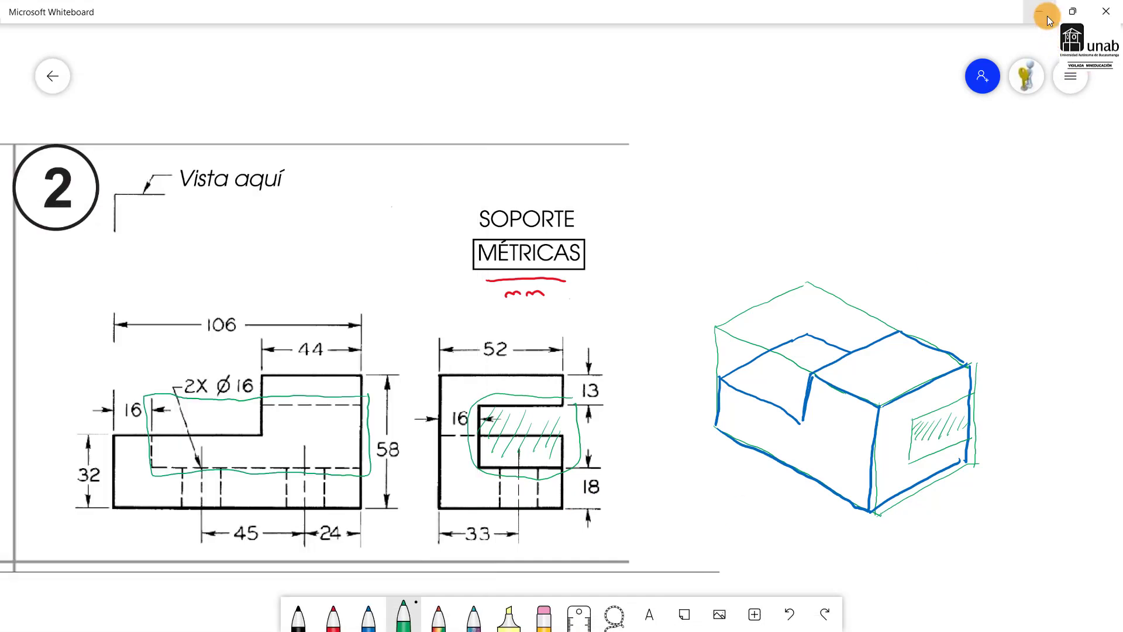
left_click(1042, 13)
Dimension the slot rectangle's upper edge at 13 mm below the face's upper edge.
left_click(68, 40)
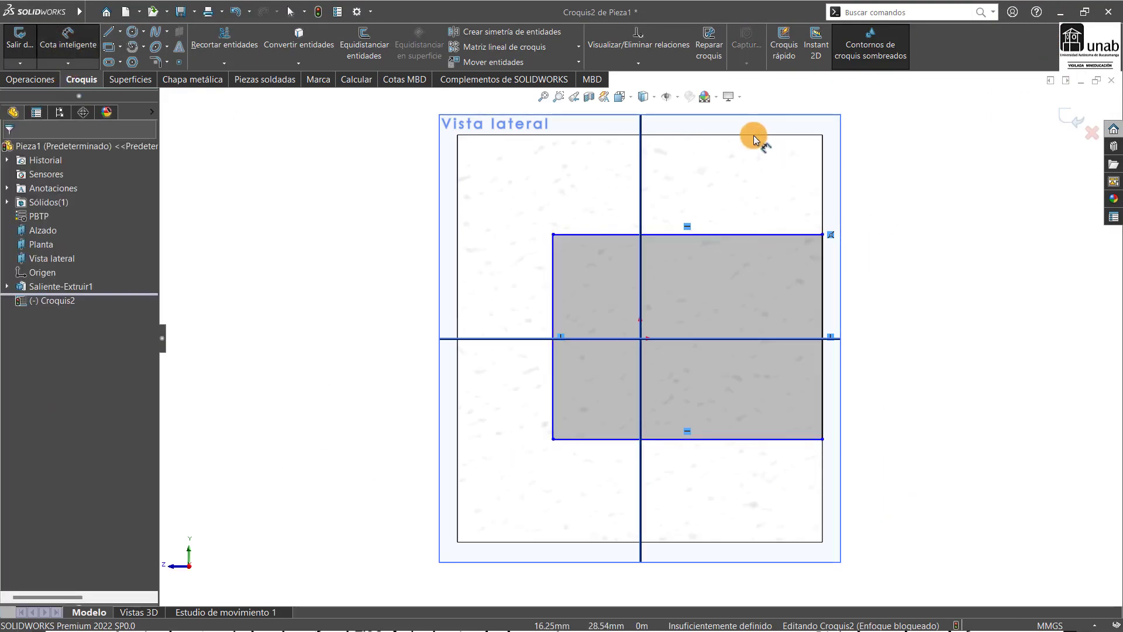
left_click(759, 145)
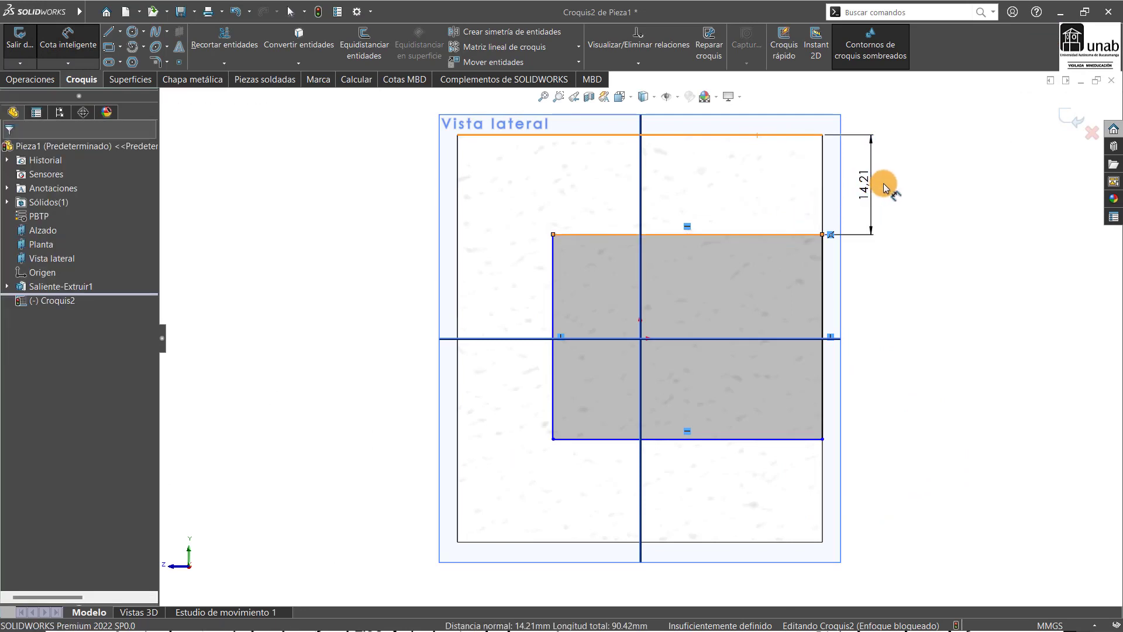
left_click(884, 187)
type("13")
key("Return")
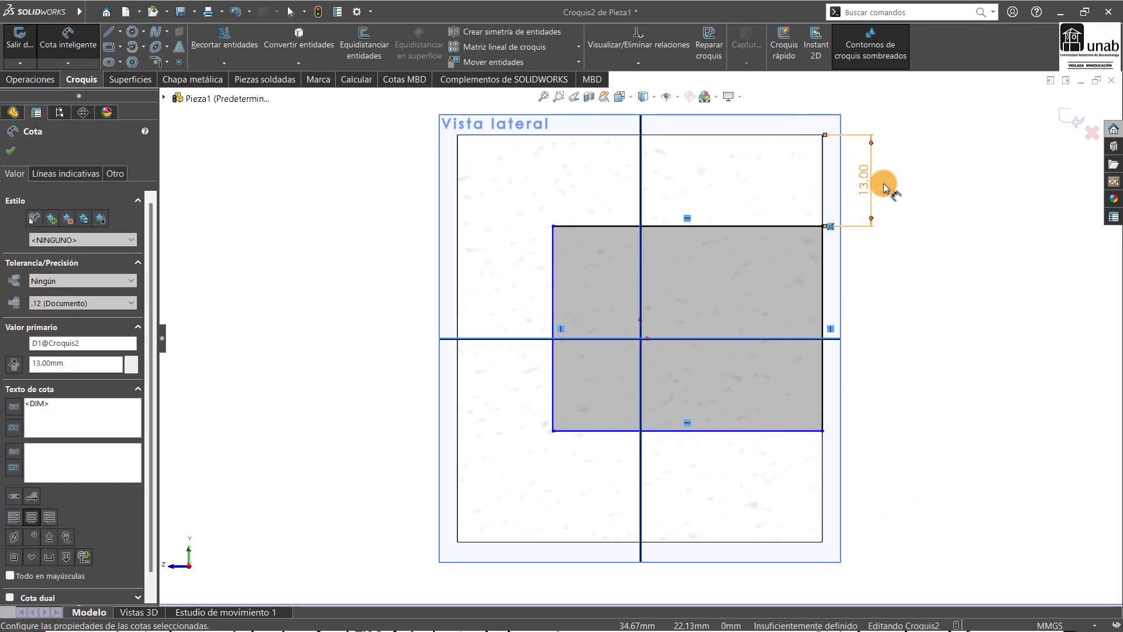
Dimension the slot rectangle's lower edge at 18 mm above the face's lower edge.
left_click(719, 540)
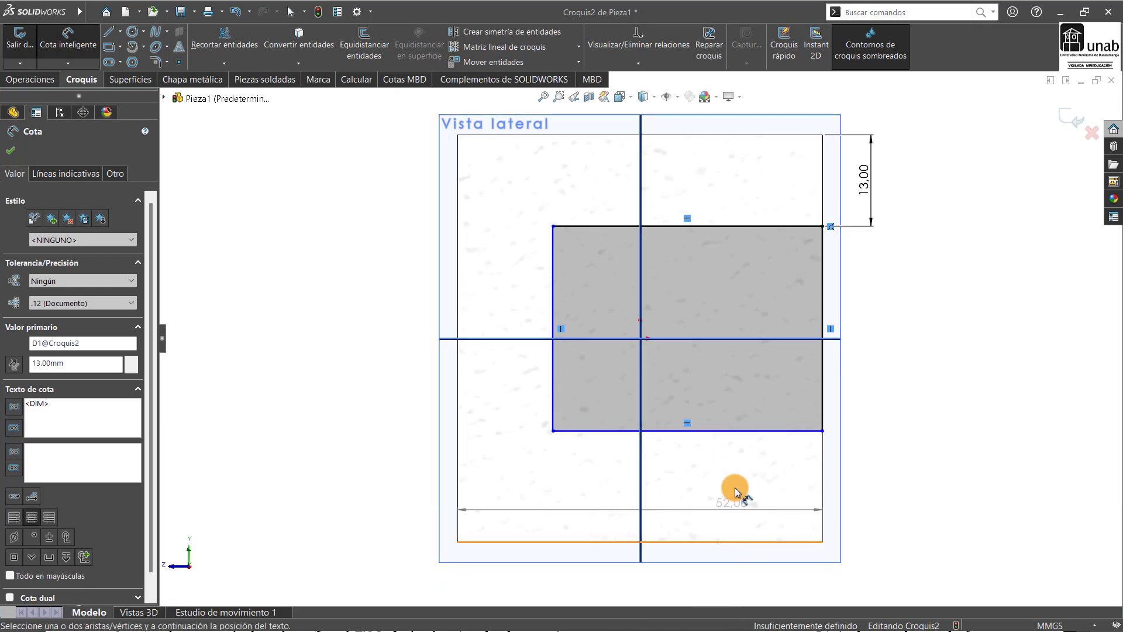
left_click(734, 436)
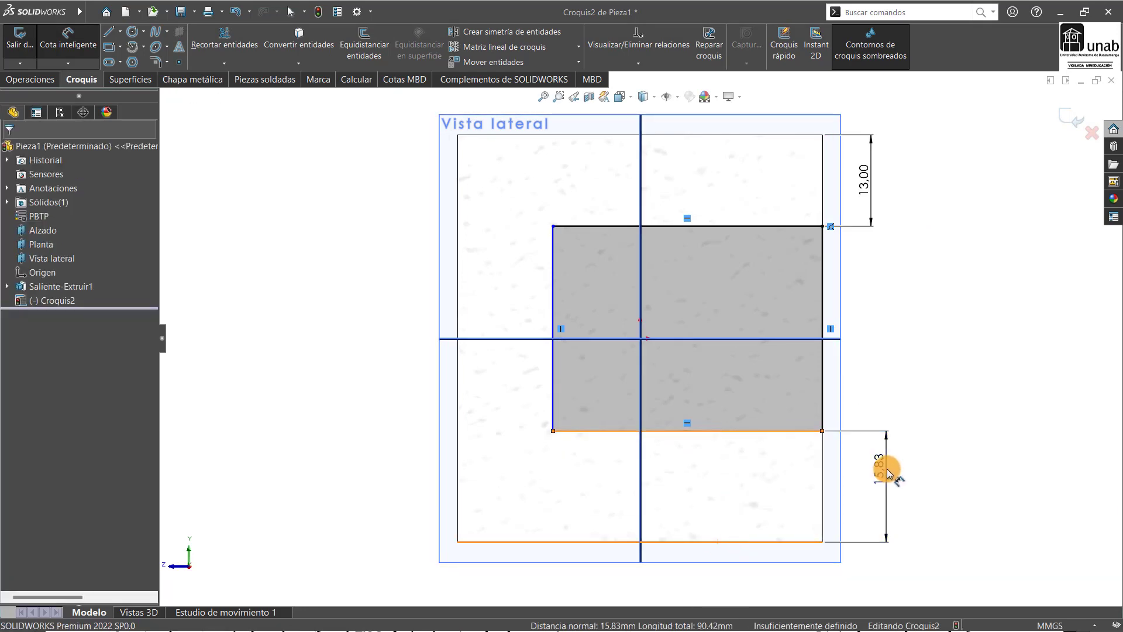
left_click(888, 472)
type("18")
key("Return")
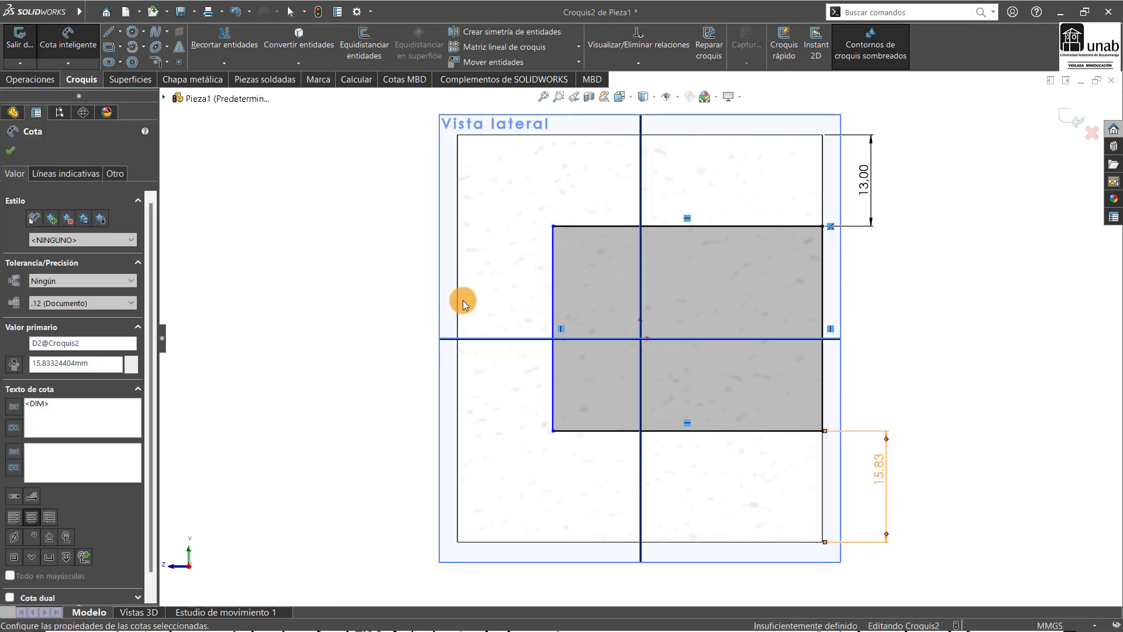
Dimension the slot rectangle's left vertical edge at 16 mm from the face's left edge.
left_click(456, 302)
left_click(553, 290)
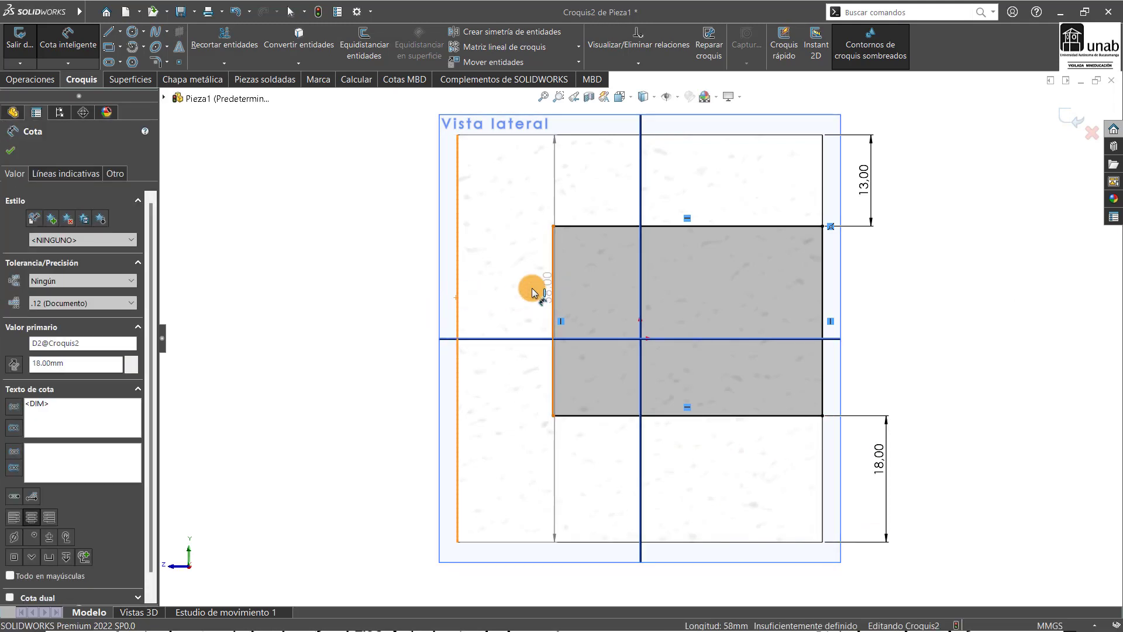
left_click(513, 286)
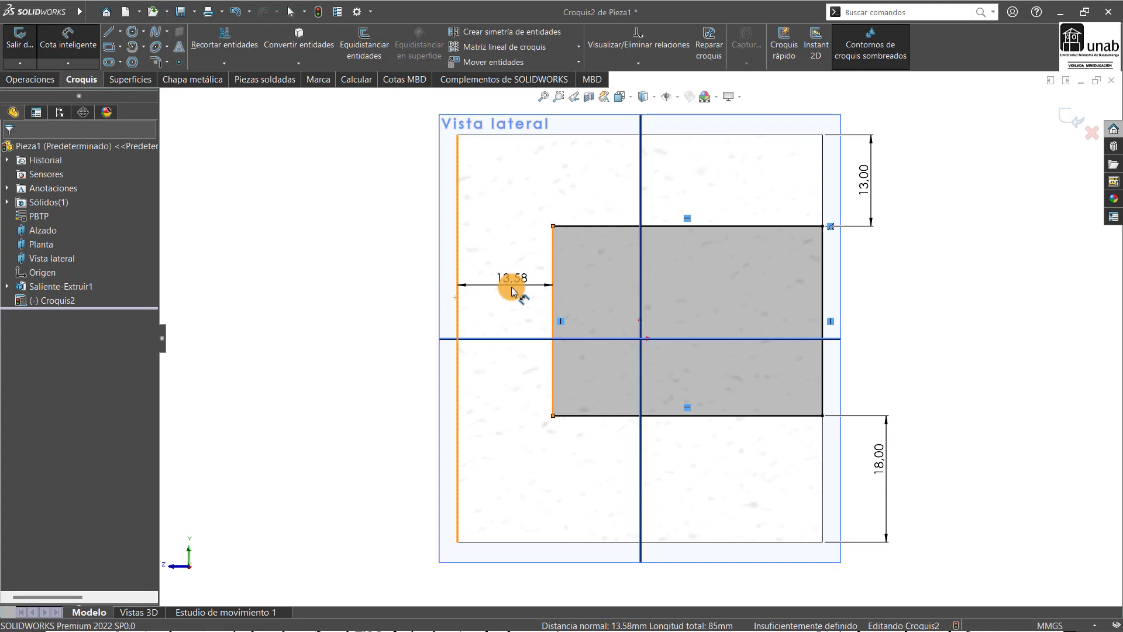
type("16")
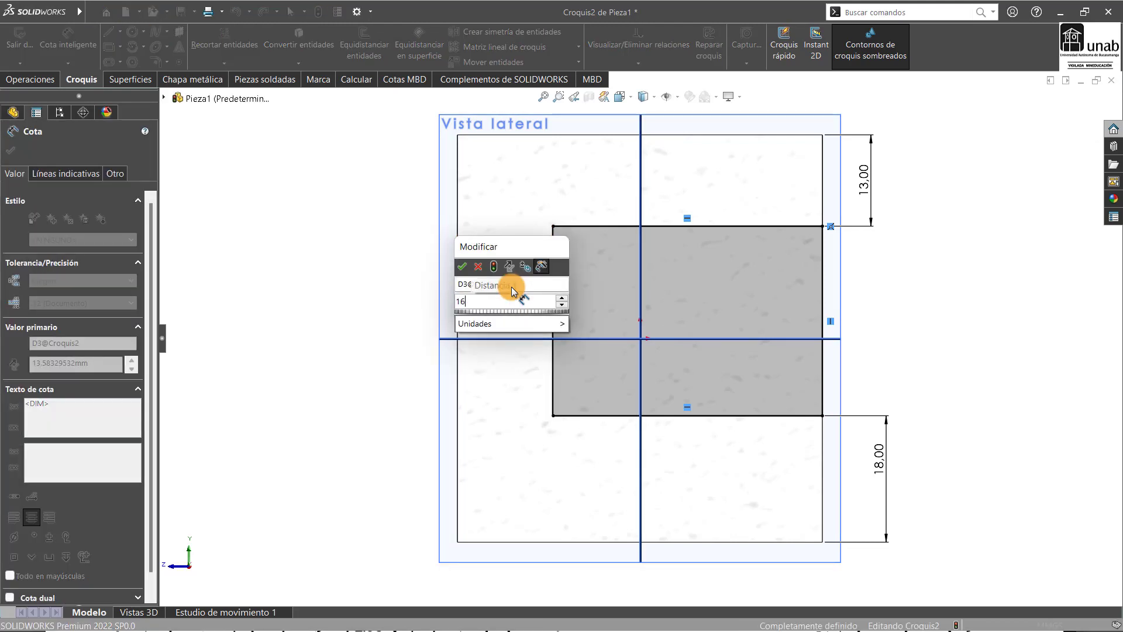
key("Return")
left_click(420, 289)
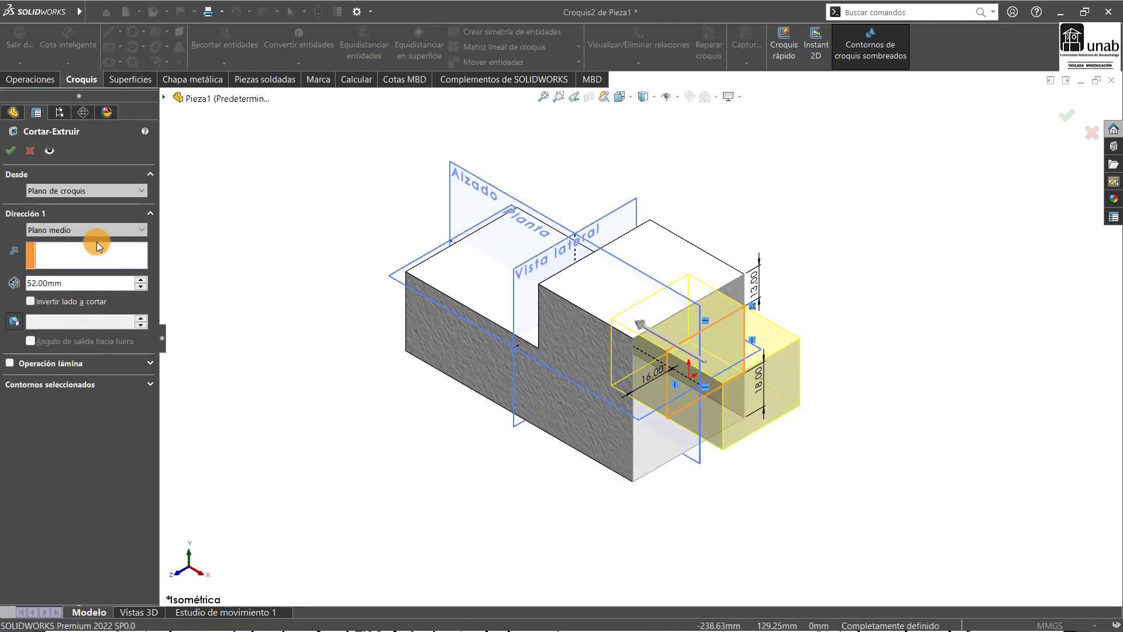
Set the cut's end condition to a specified depth, check the slot's length in the Microsoft Whiteboard drawing, and return to SOLIDWORKS.
left_click(97, 227)
left_click(68, 244)
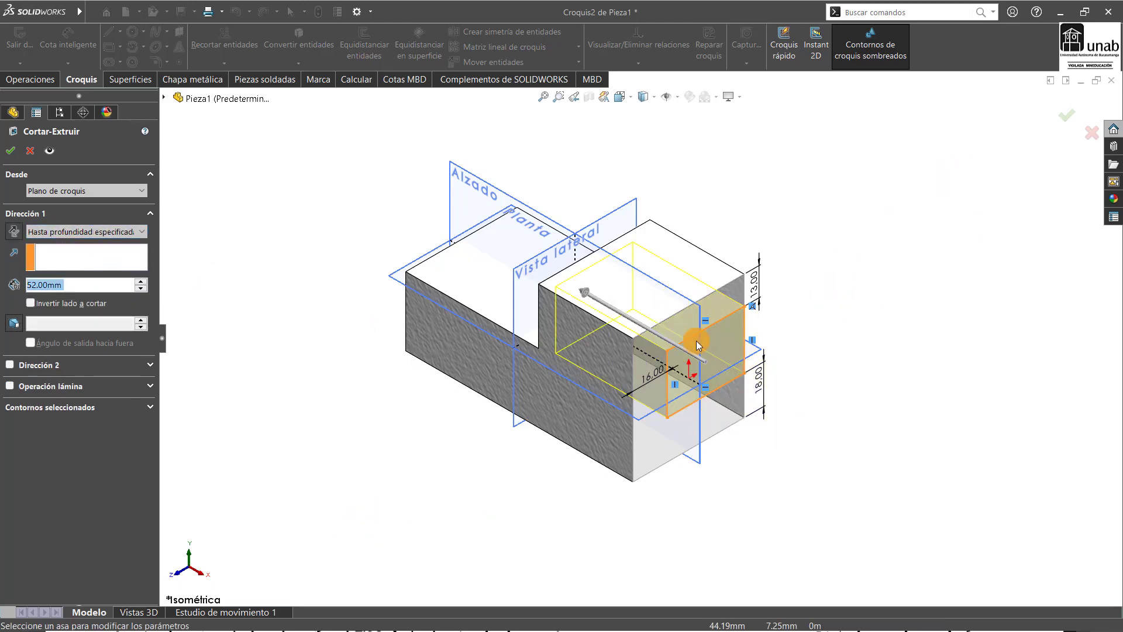
key("super")
left_click(249, 615)
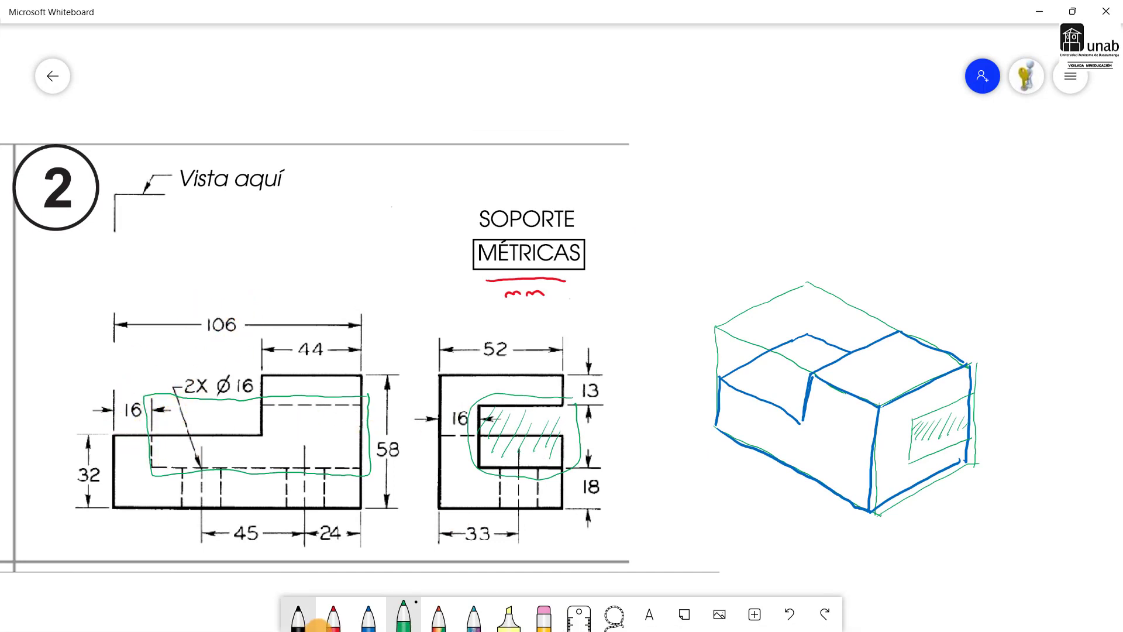
left_click(1040, 11)
Set the slot cut's depth to 106-16 mm and finish the extruded cut.
double_click(35, 284)
type("10")
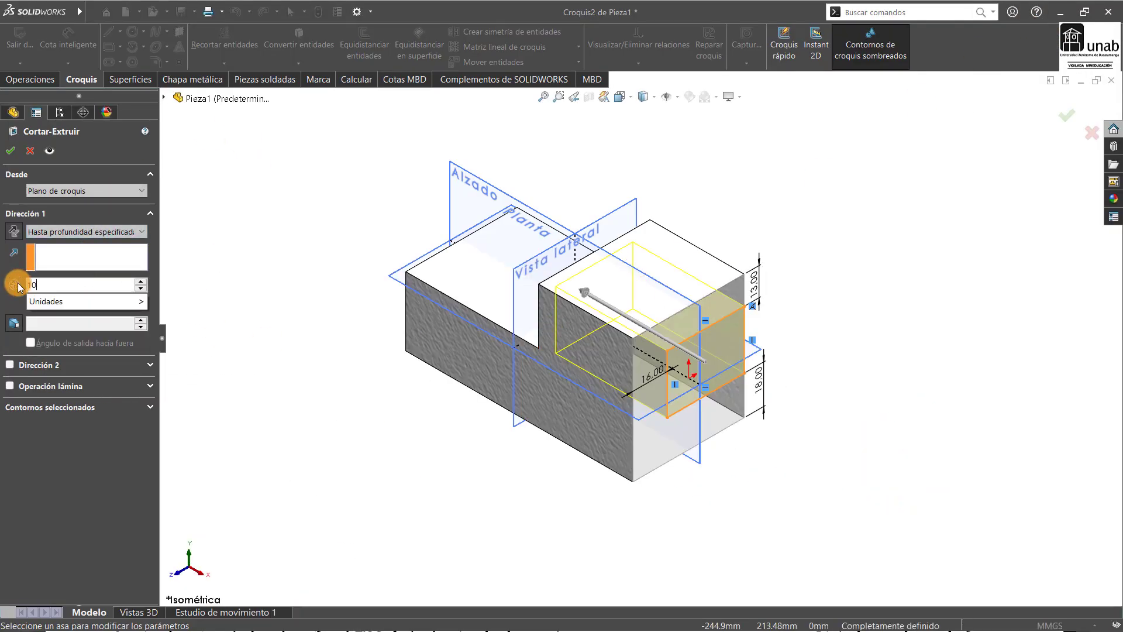
type("0-10")
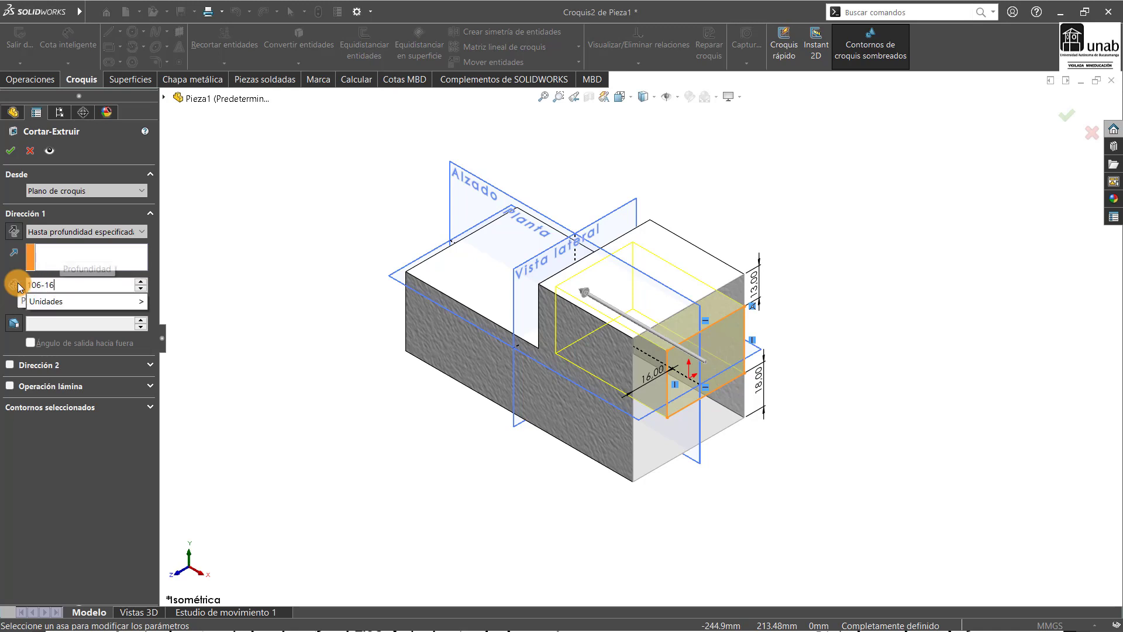
key("Return")
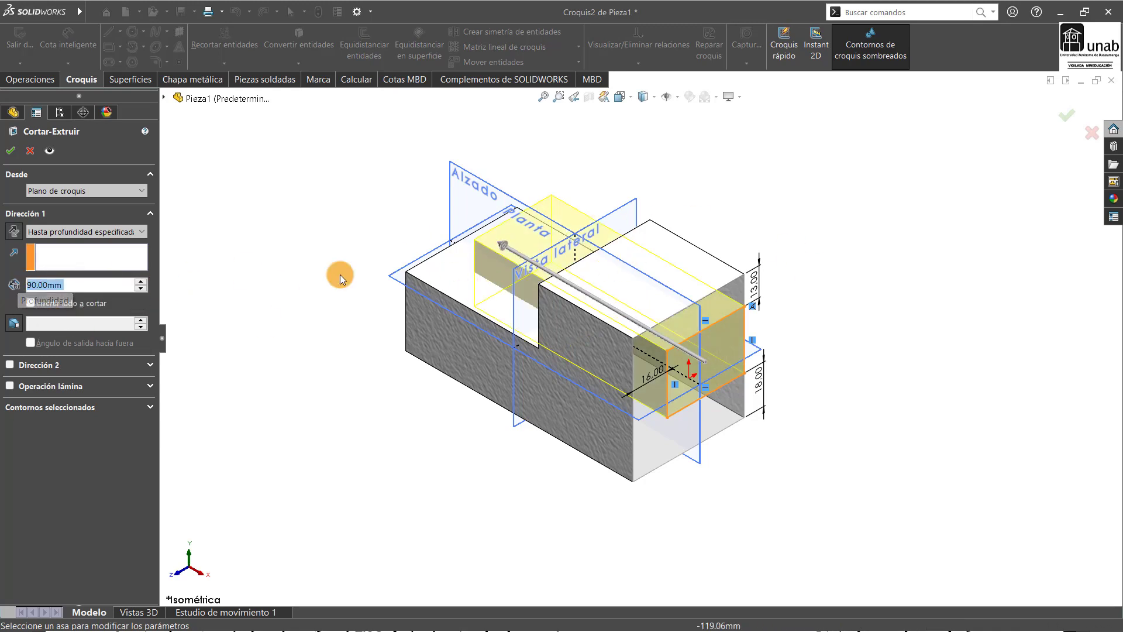
left_click(11, 151)
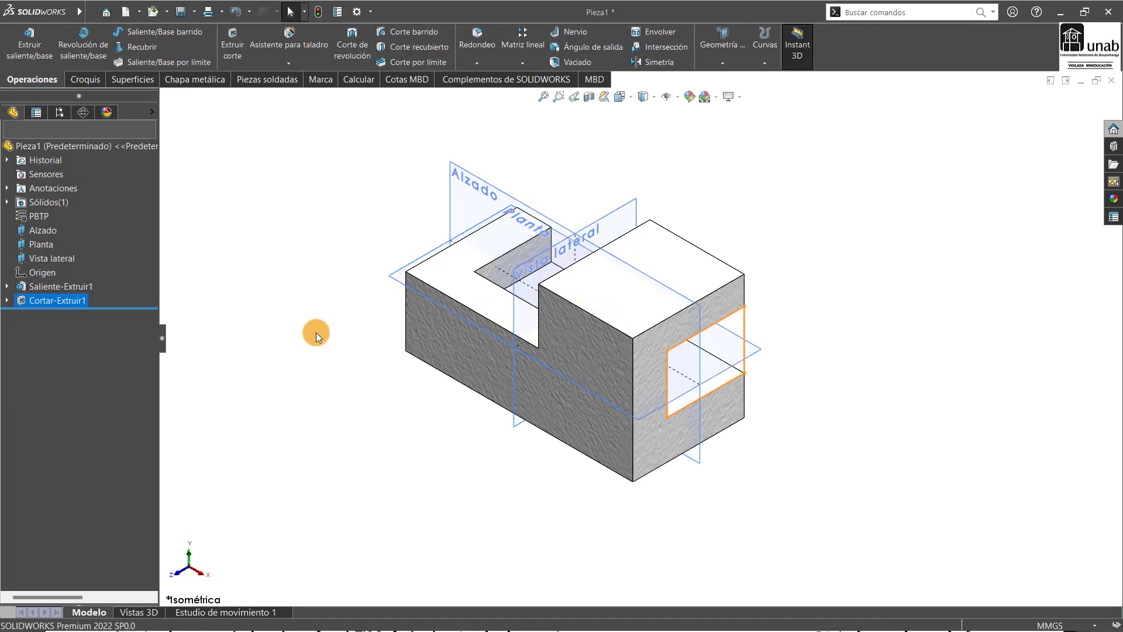
mouse_move(510, 438)
middle_mouse_down()
mouse_move(559, 525)
mouse_move(514, 438)
mouse_move(417, 400)
mouse_move(511, 438)
middle_mouse_up()
key("ctrl+7")
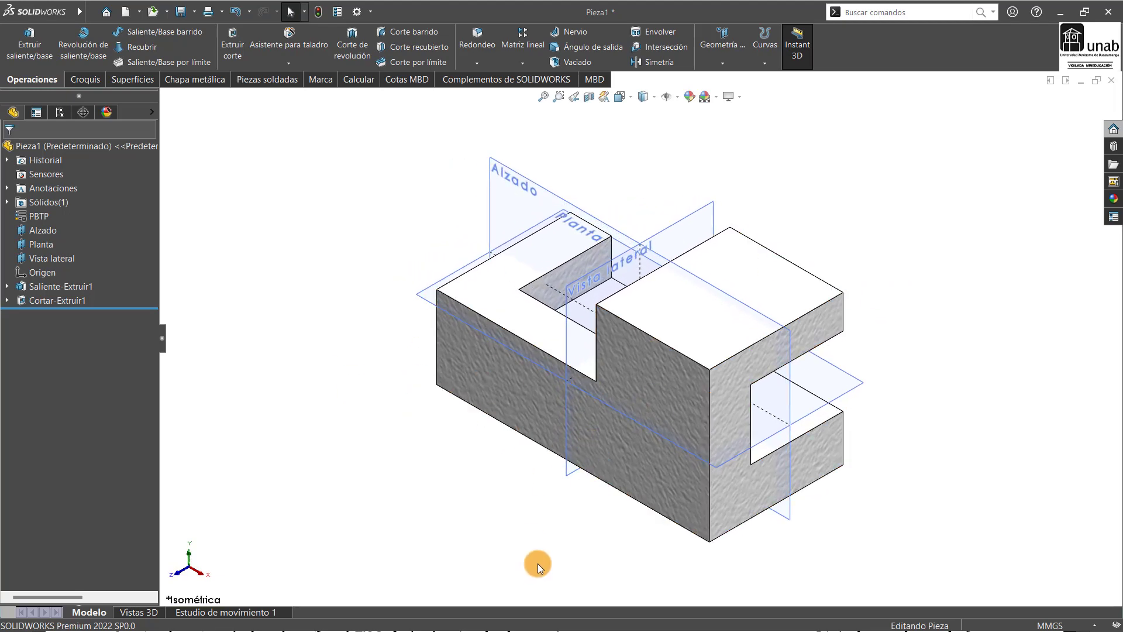
Circle the 2X Ø16 note and the side view's hole in red on the Microsoft Whiteboard drawing, and return to SOLIDWORKS.
key("super")
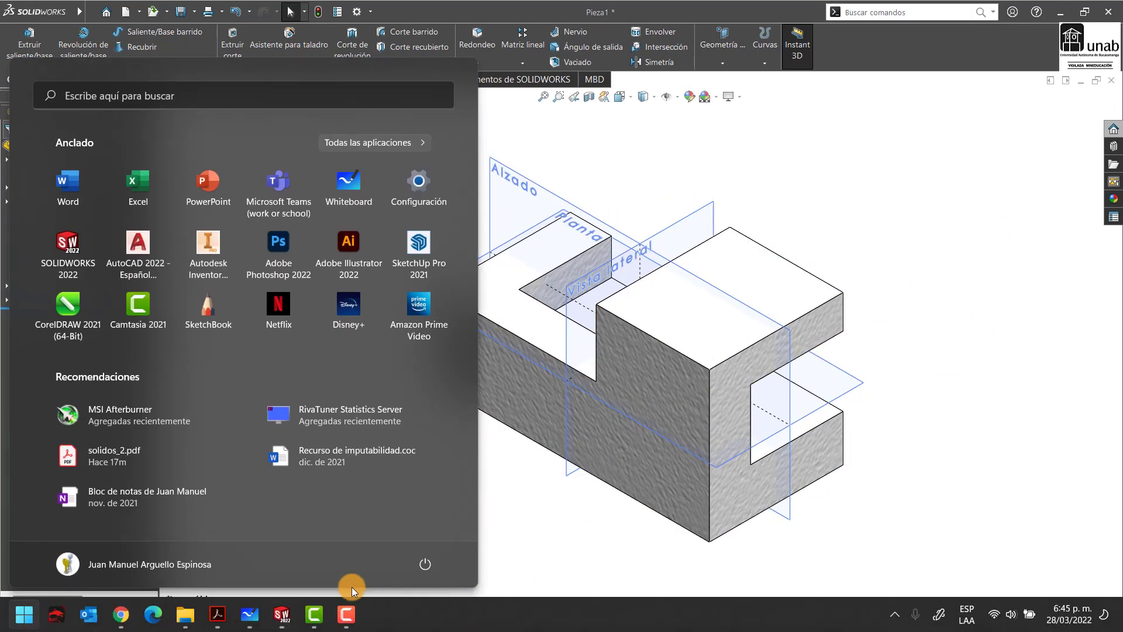
left_click(250, 617)
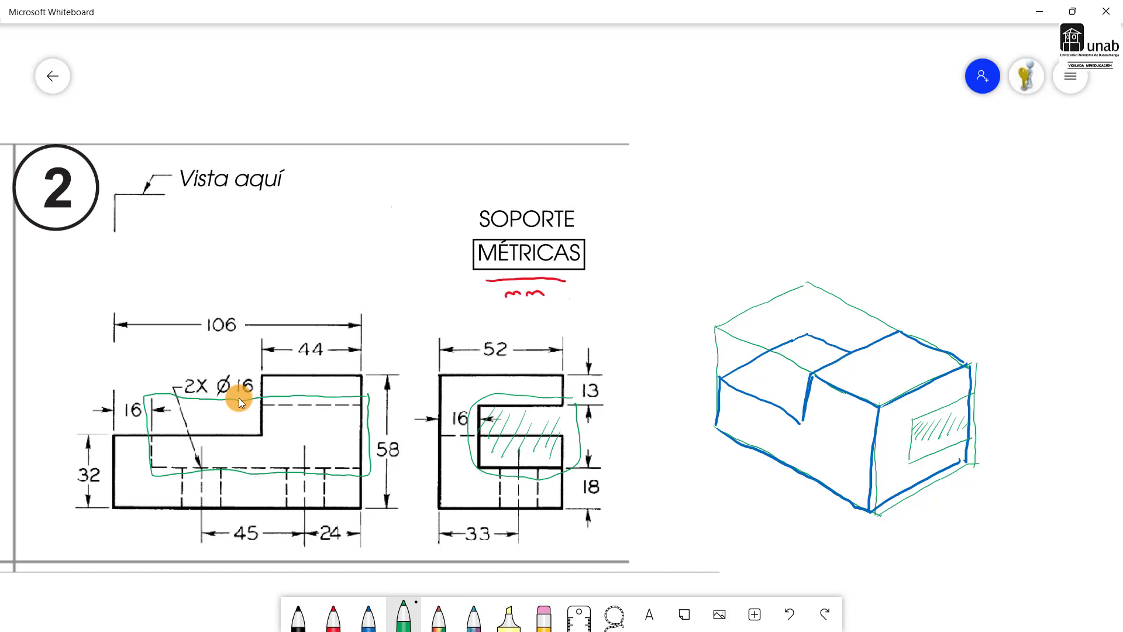
left_click(333, 617)
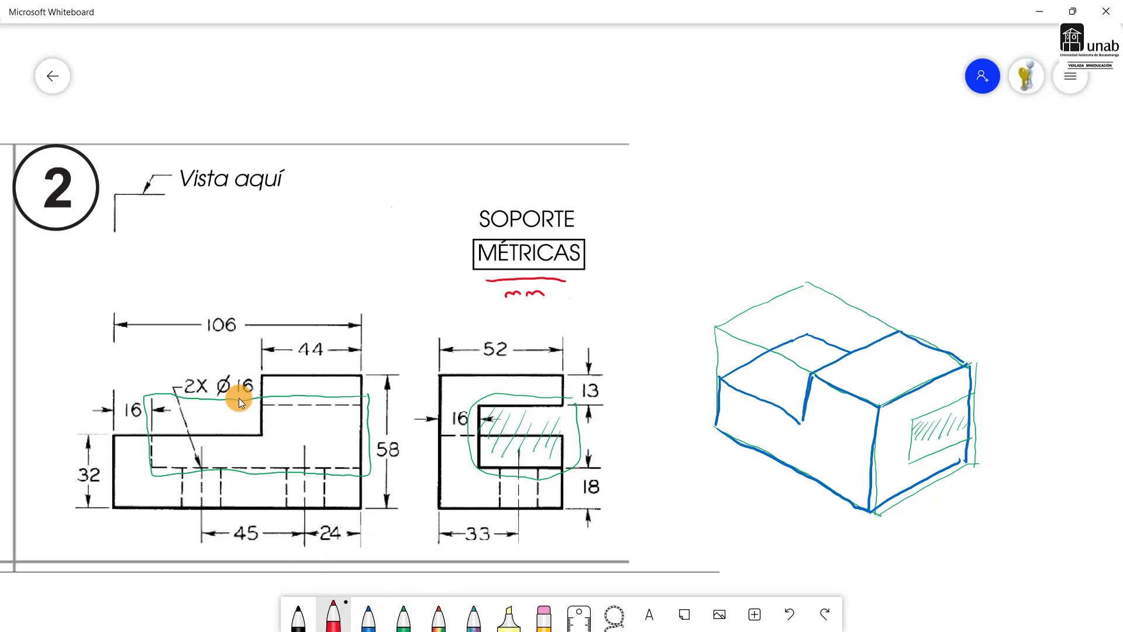
mouse_move(257, 378)
left_mouse_down()
mouse_move(196, 373)
mouse_move(221, 410)
left_mouse_up()
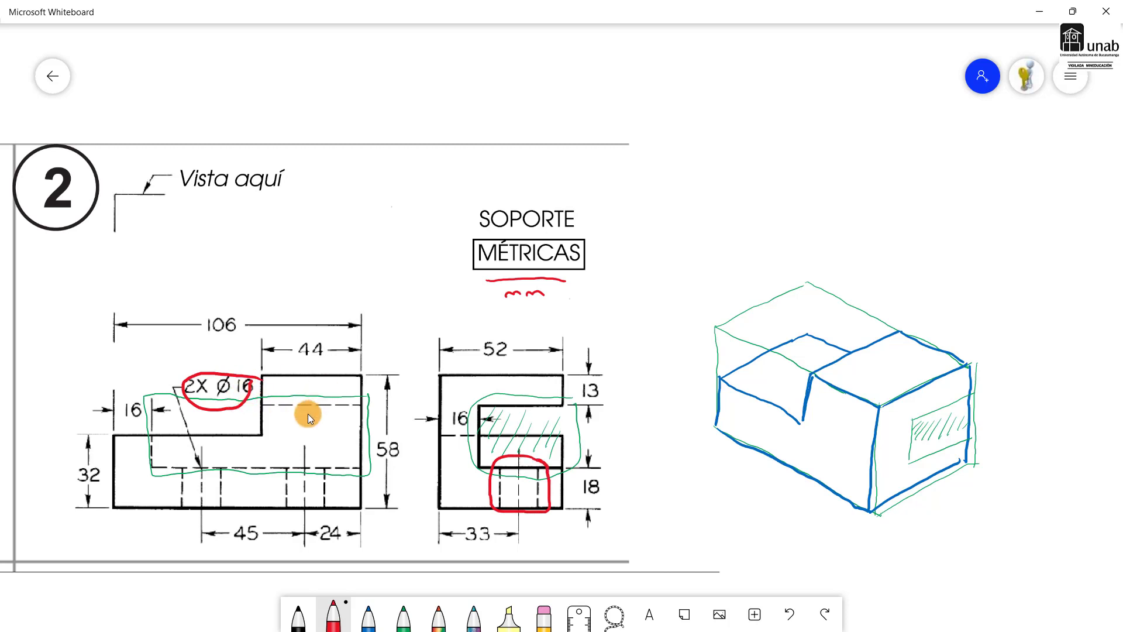
left_click(1025, 9)
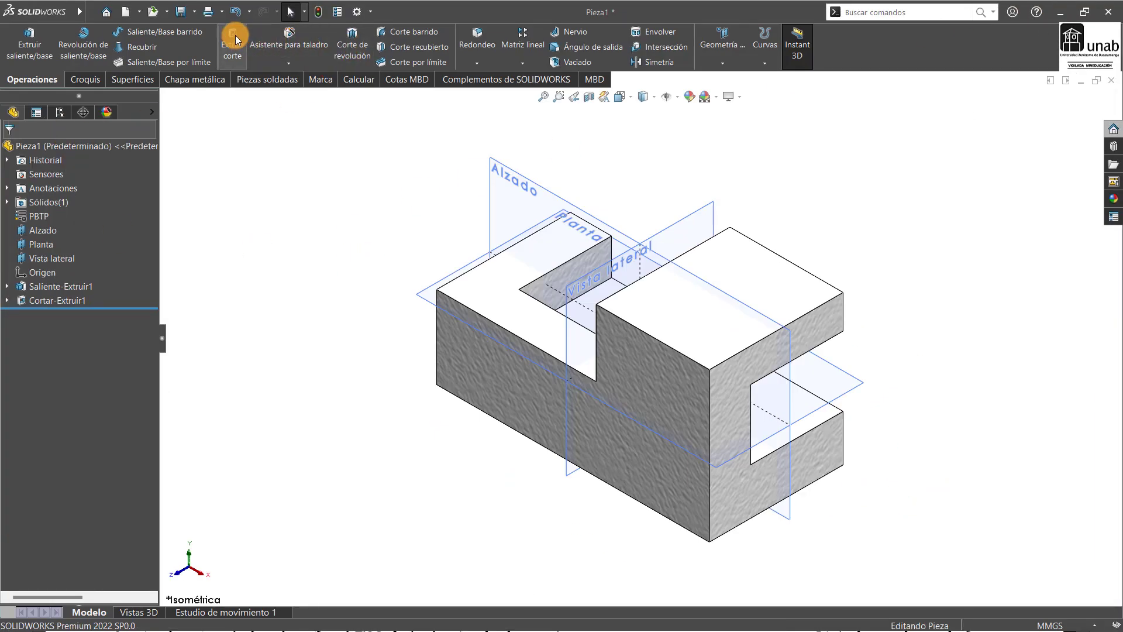
Start an extruded cut with a new sketch on the slot's floor face and view that face straight on.
left_click(237, 40)
scroll(849, 433, "down", 5)
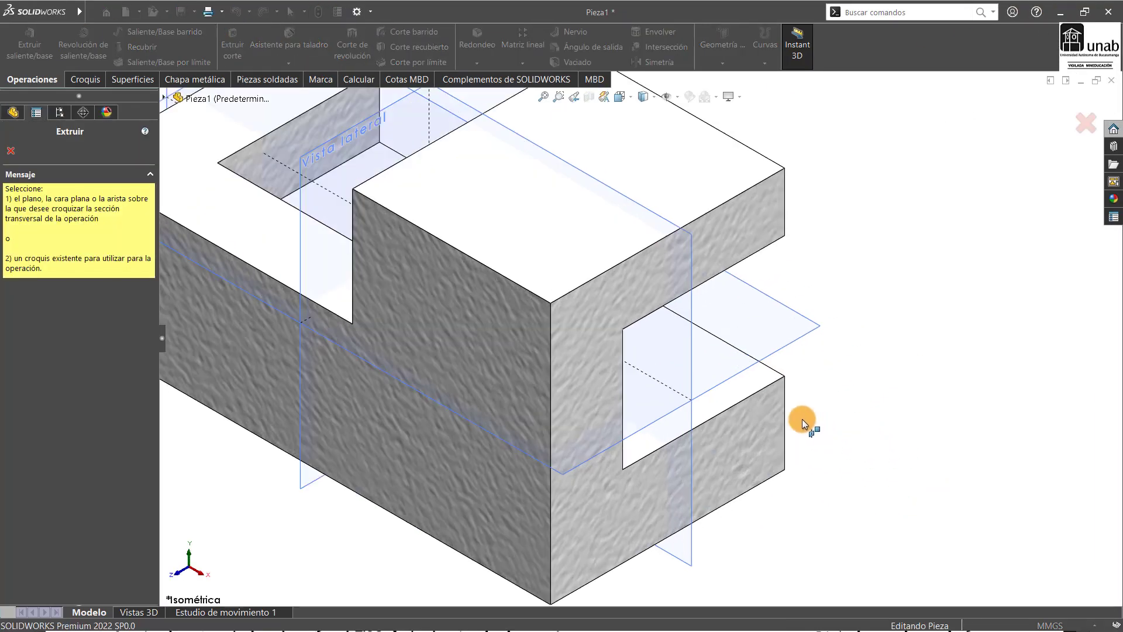
left_click(731, 397)
middle_click_drag(598, 550, 516, 437)
scroll(820, 310, "down", 4)
left_click(853, 251)
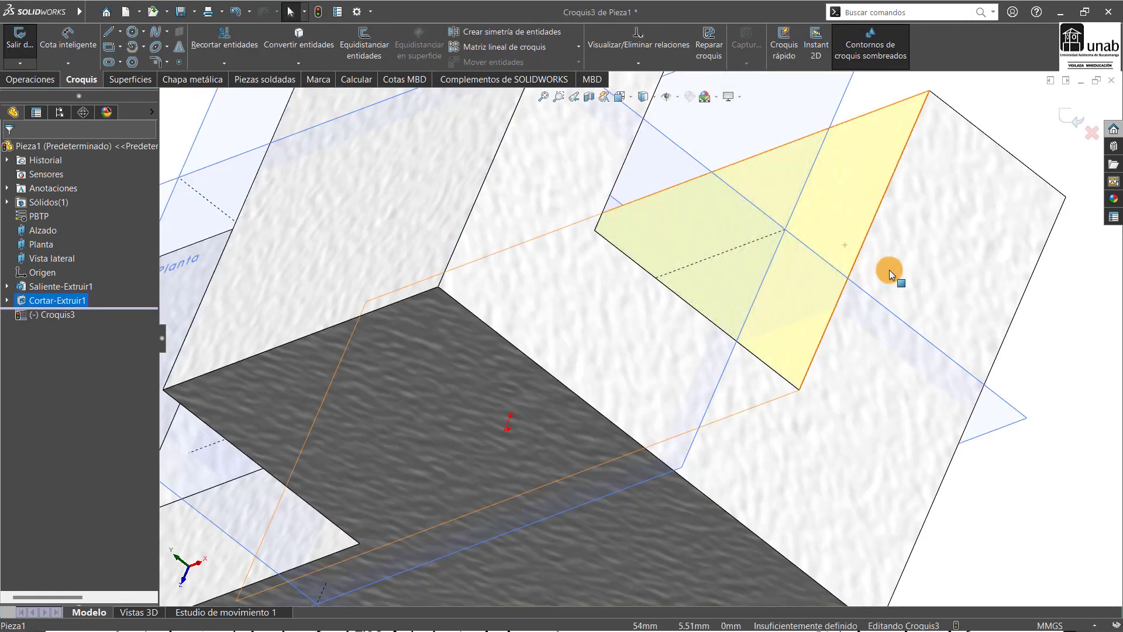
scroll(868, 265, "up", 6)
mouse_move(781, 282)
middle_mouse_down()
mouse_move(737, 278)
mouse_move(724, 476)
mouse_move(766, 437)
middle_mouse_up()
key("ctrl+8")
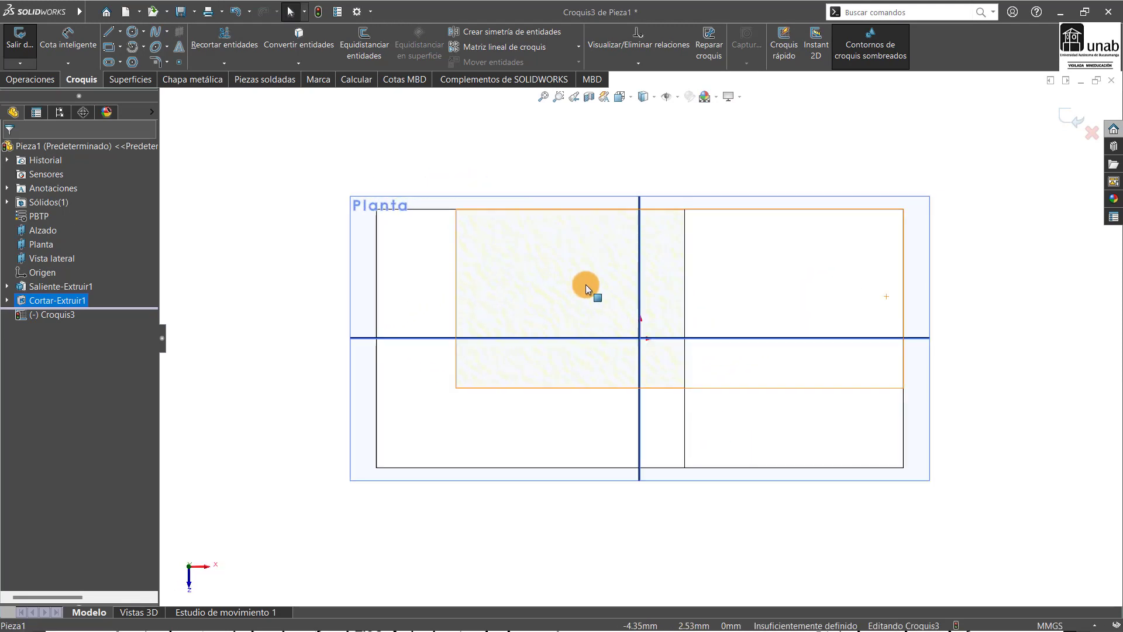
Sketch two horizontally aligned circles about 13 mm and 11 mm in diameter on the slot floor, about 46 mm apart.
left_click(132, 33)
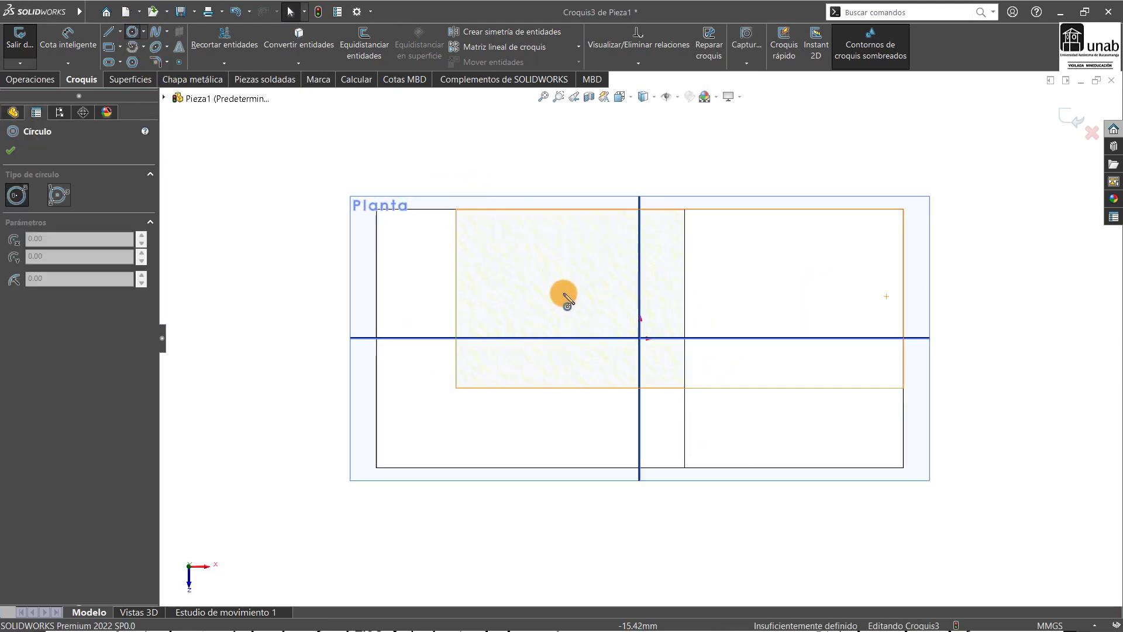
left_click_drag(564, 291, 597, 291)
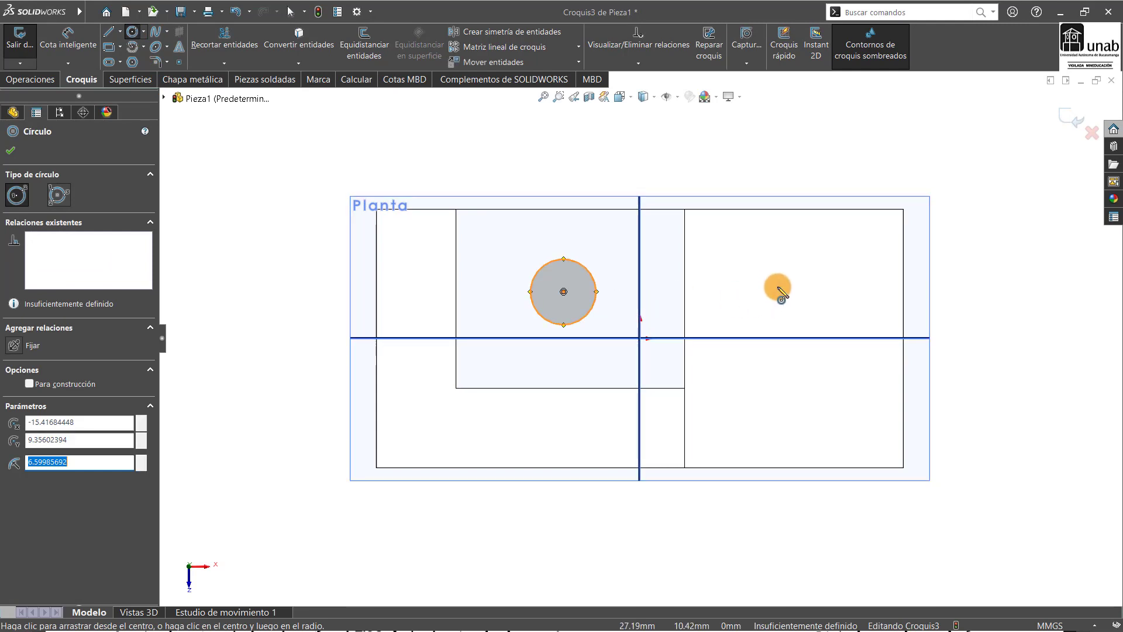
left_click_drag(793, 291, 800, 265)
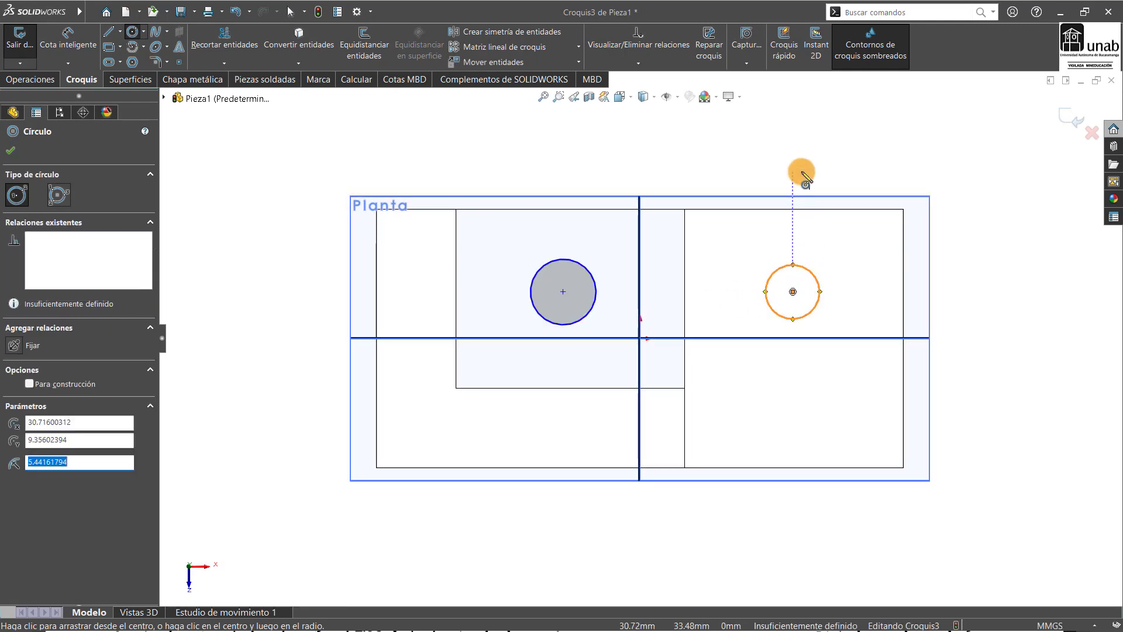
right_click(807, 163)
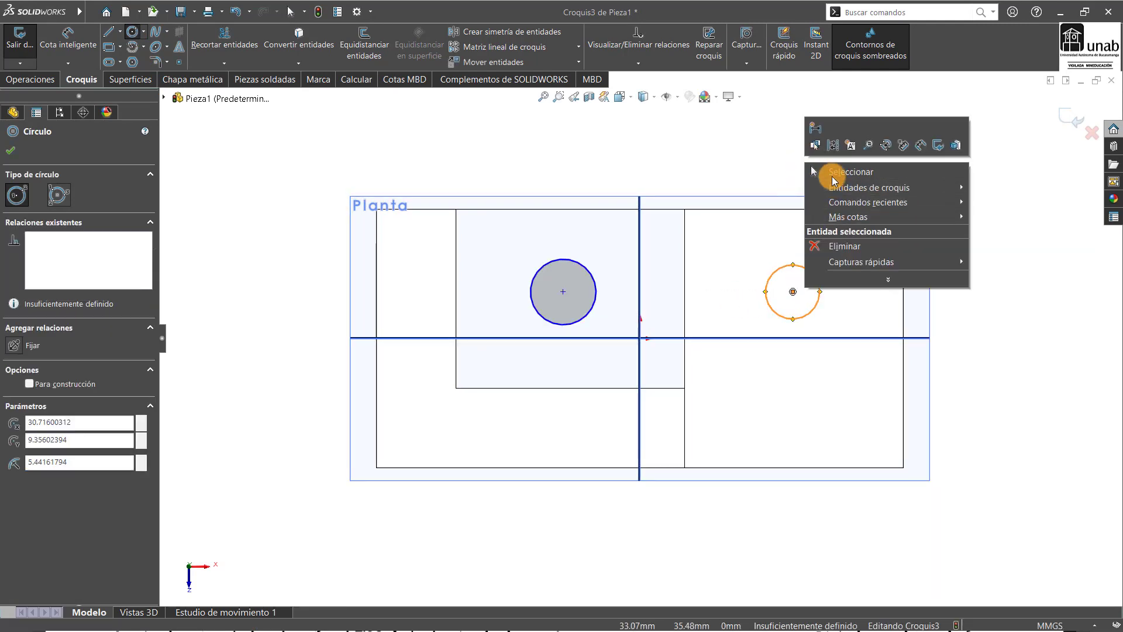
left_click(831, 179)
Add an equal relation between the two hole circles.
left_click(805, 266)
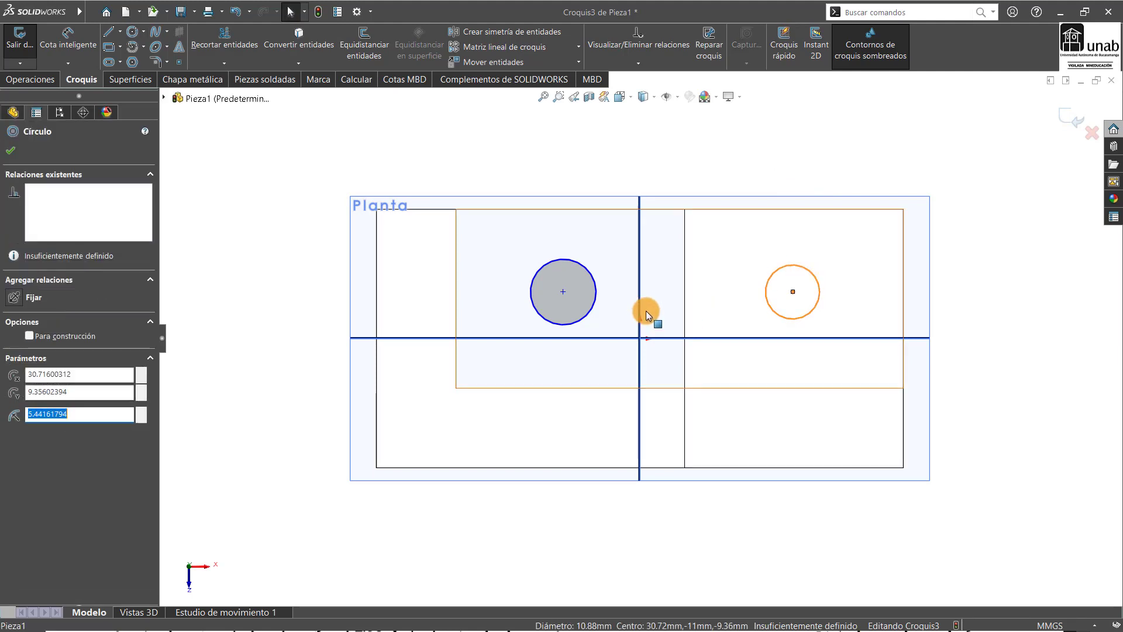
left_click(597, 287, "ctrl")
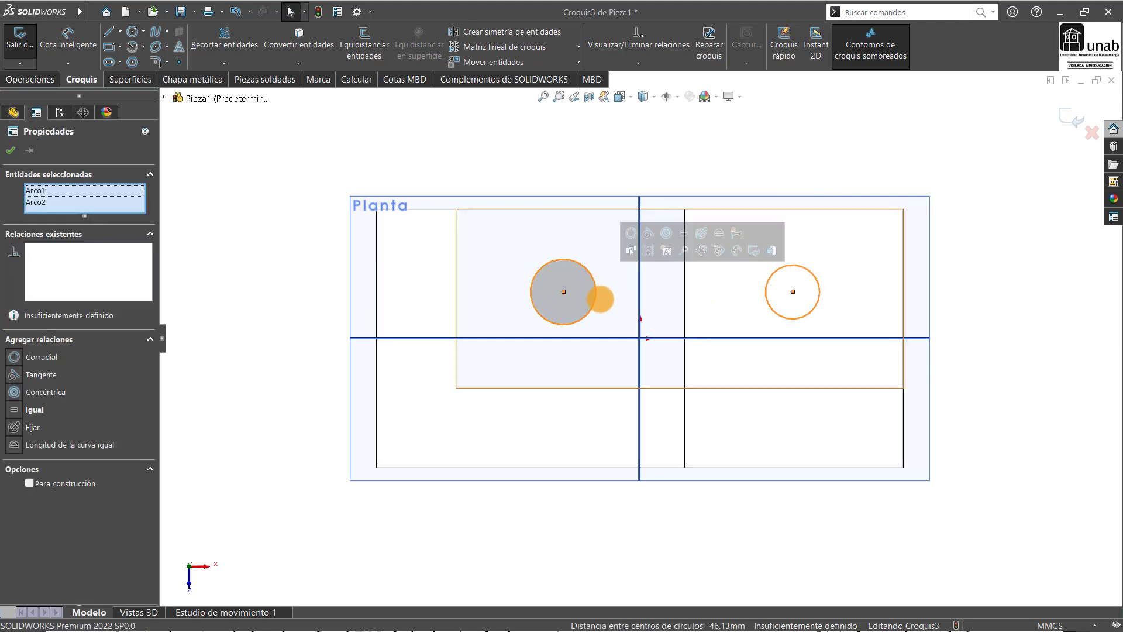
left_click(11, 411)
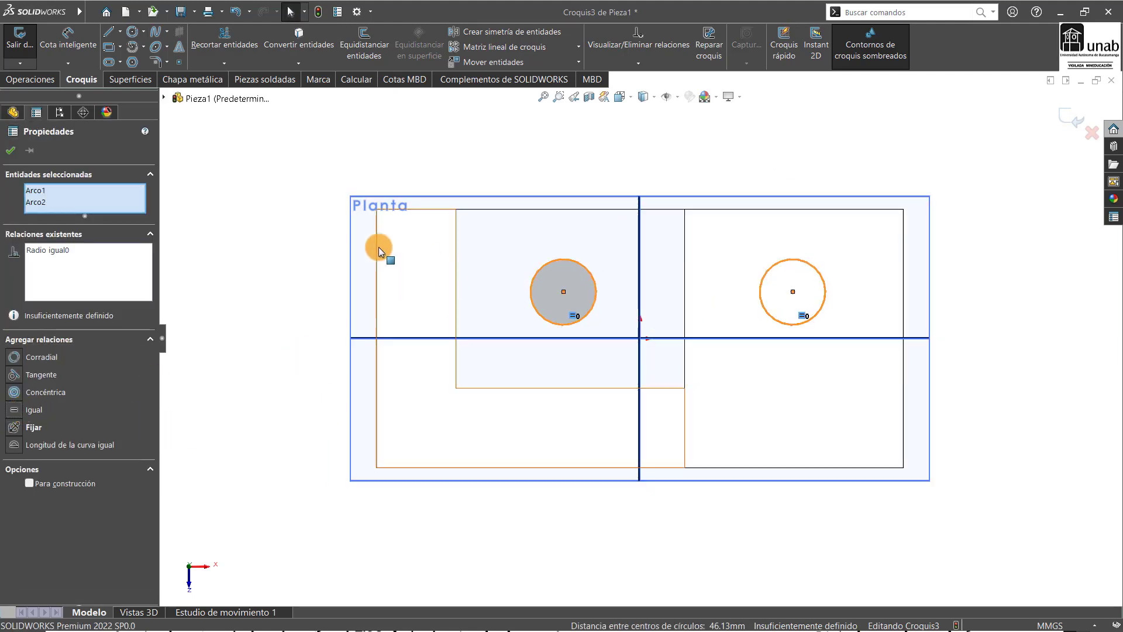
left_click(272, 243)
Dimension the right-hand hole circle's diameter at 16 mm.
left_click(79, 38)
left_click(821, 278)
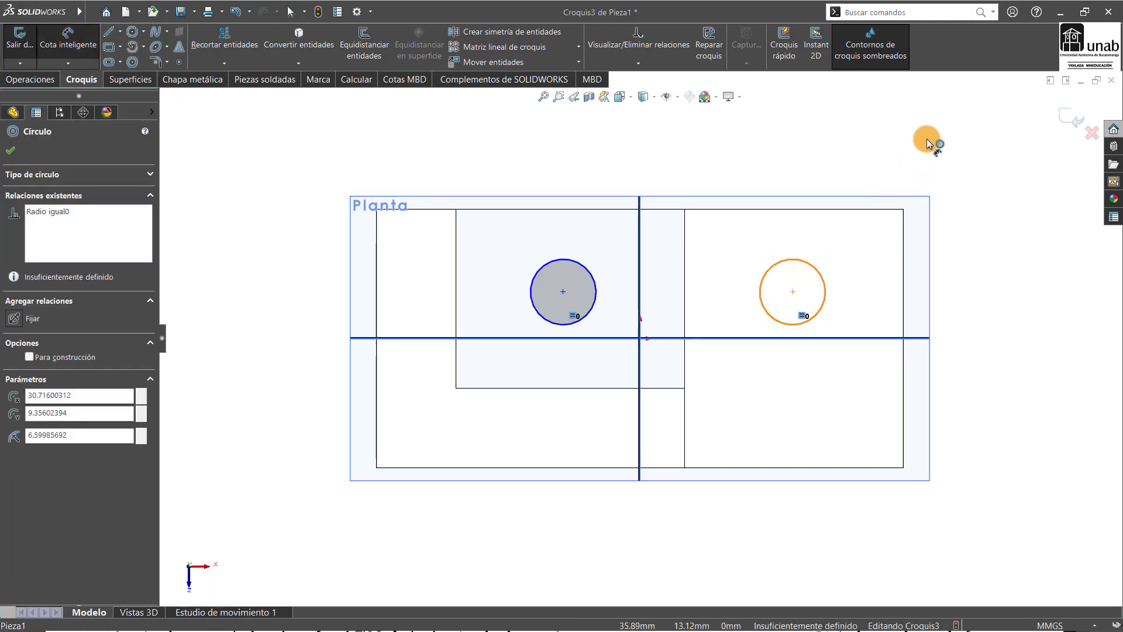
left_click(889, 172)
type("16")
key("Return")
key("Escape")
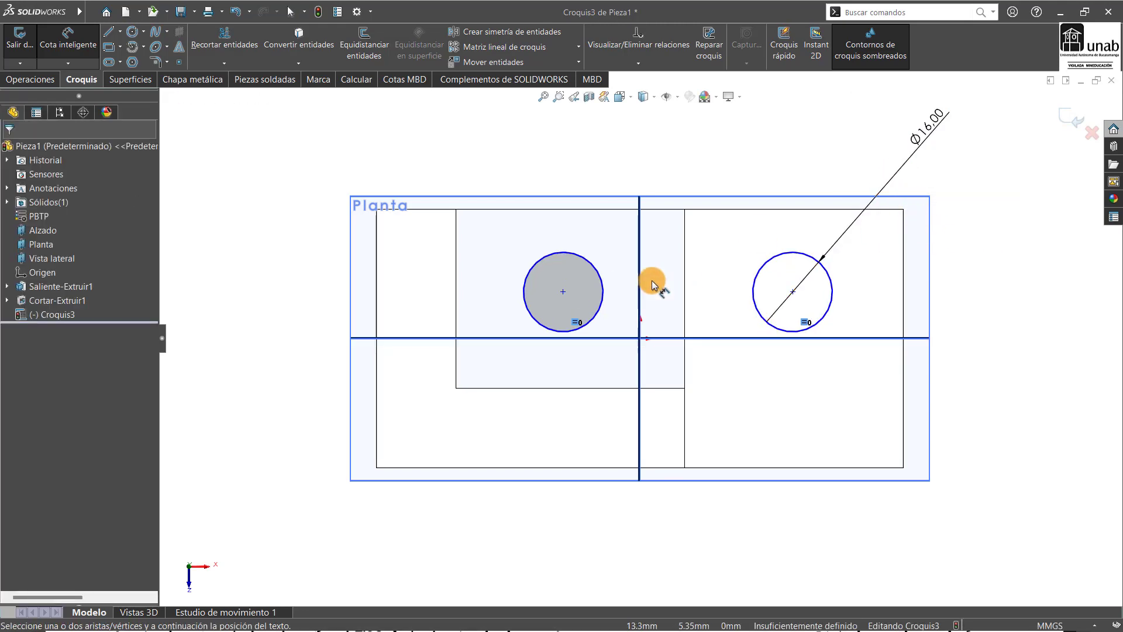
Check the holes' position dimensions in the SOPORTE drawing in Microsoft Whiteboard, and return to SOLIDWORKS.
key("super")
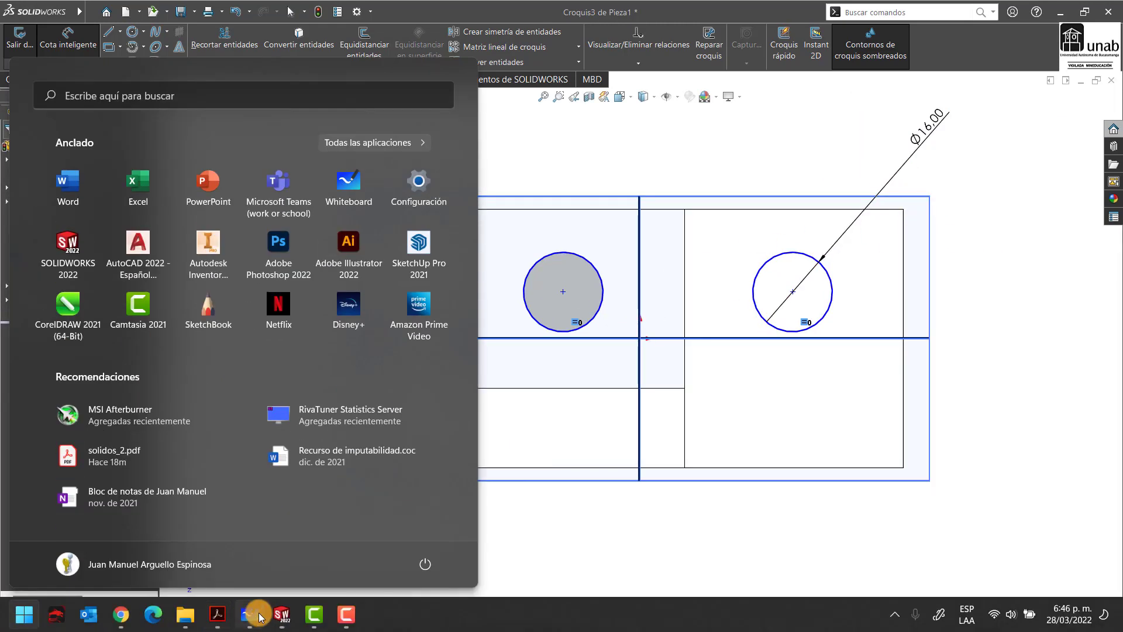
left_click(250, 614)
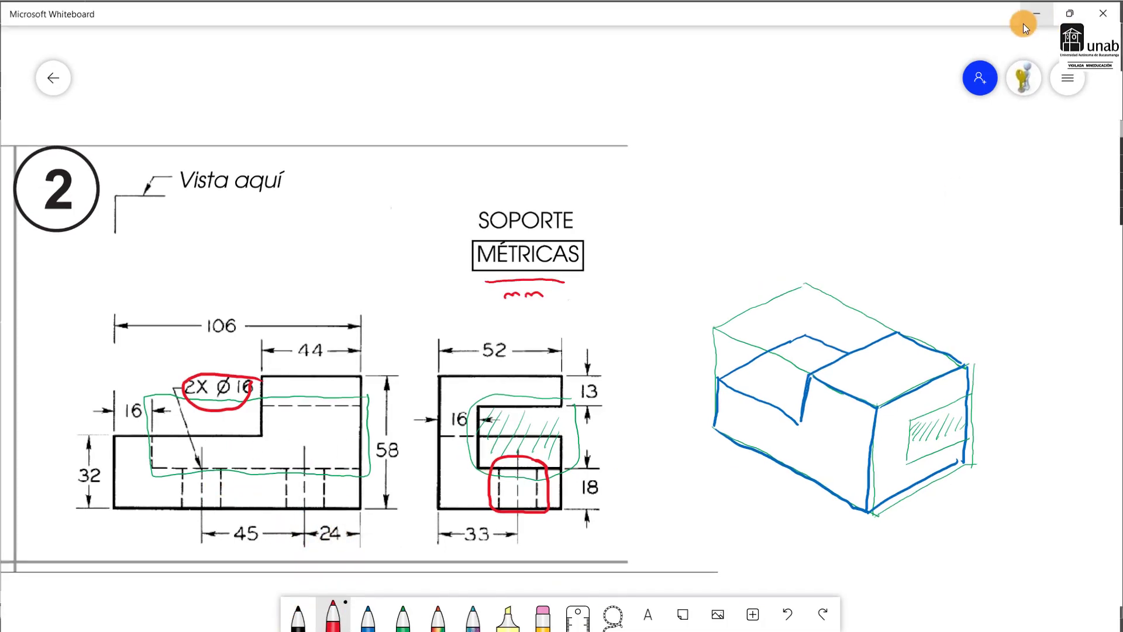
left_click(1039, 12)
Dimension the distance between the two hole circles' centres at 45 mm.
left_click(599, 314)
left_click(757, 313)
left_click(689, 167)
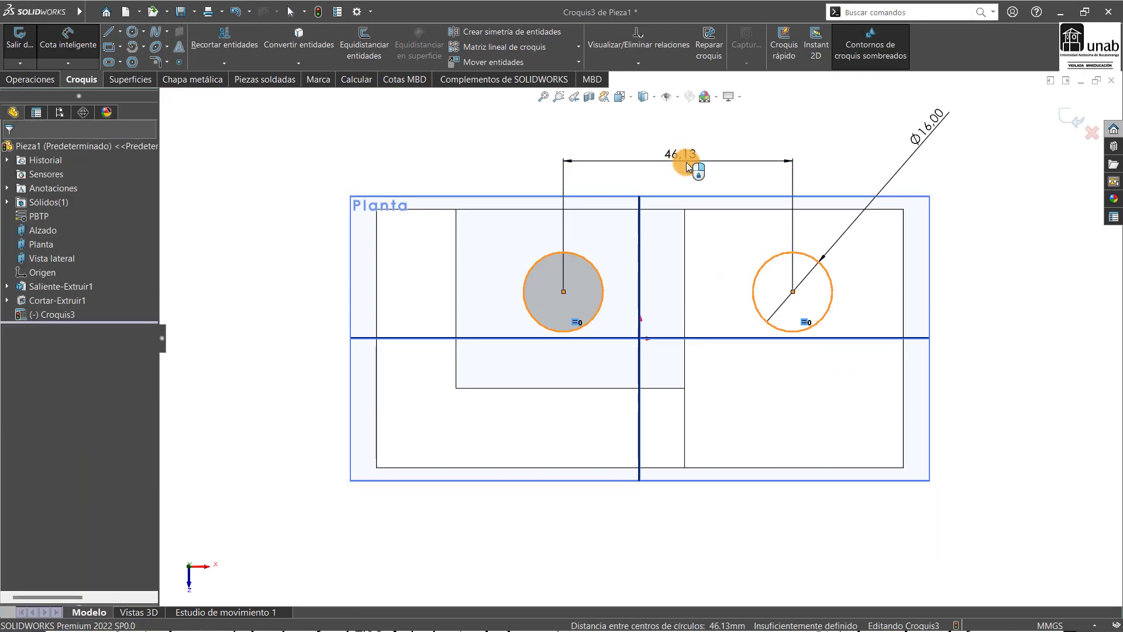
type("45")
key("Return")
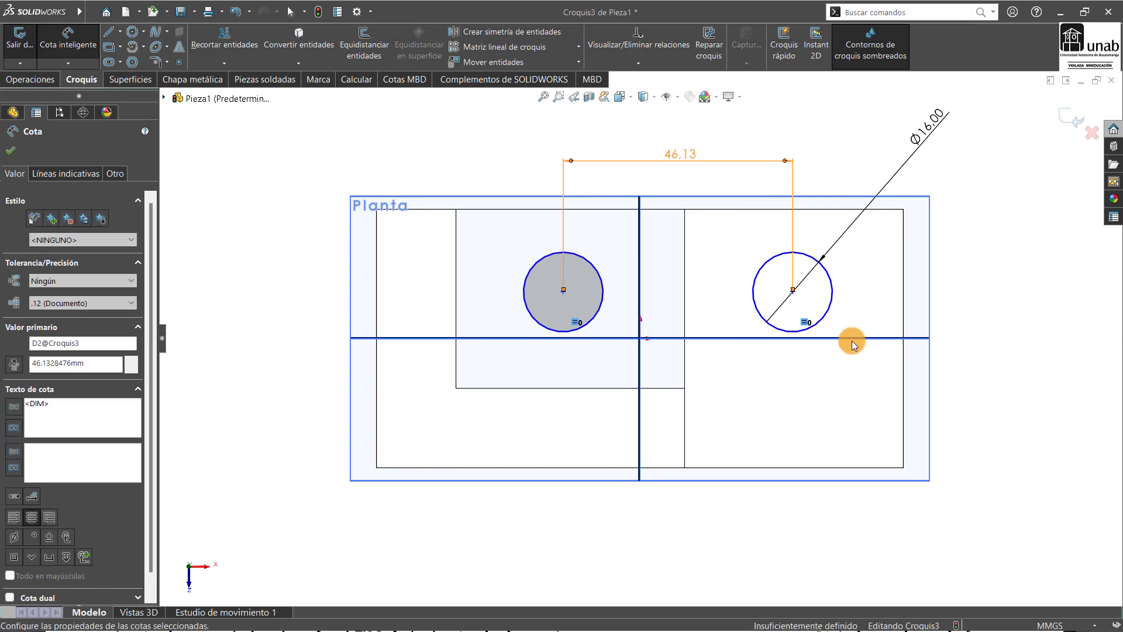
Dimension the horizontal distance from the right-hand hole circle's centre to the part's right edge at 24 mm.
left_click(826, 298)
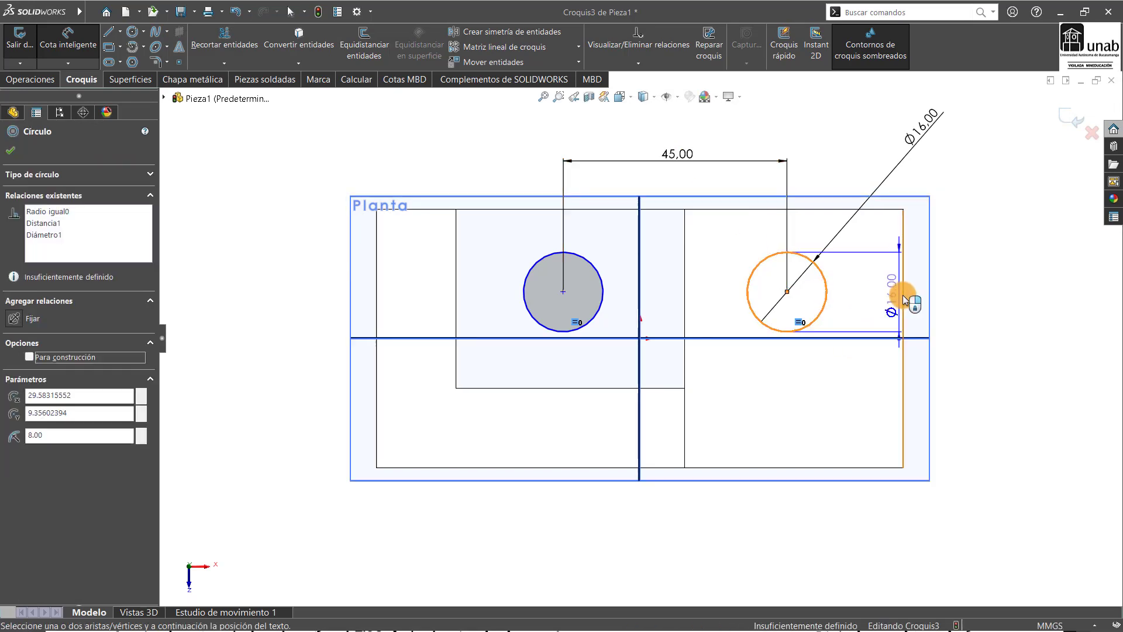
left_click(905, 300)
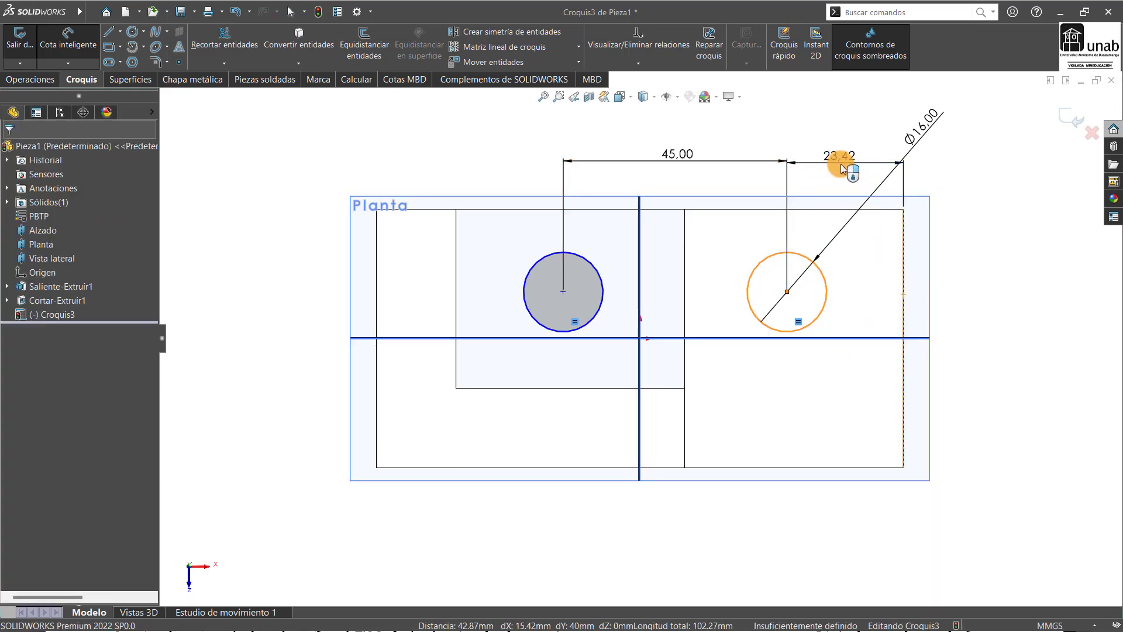
left_click(841, 165)
type("24")
key("Return")
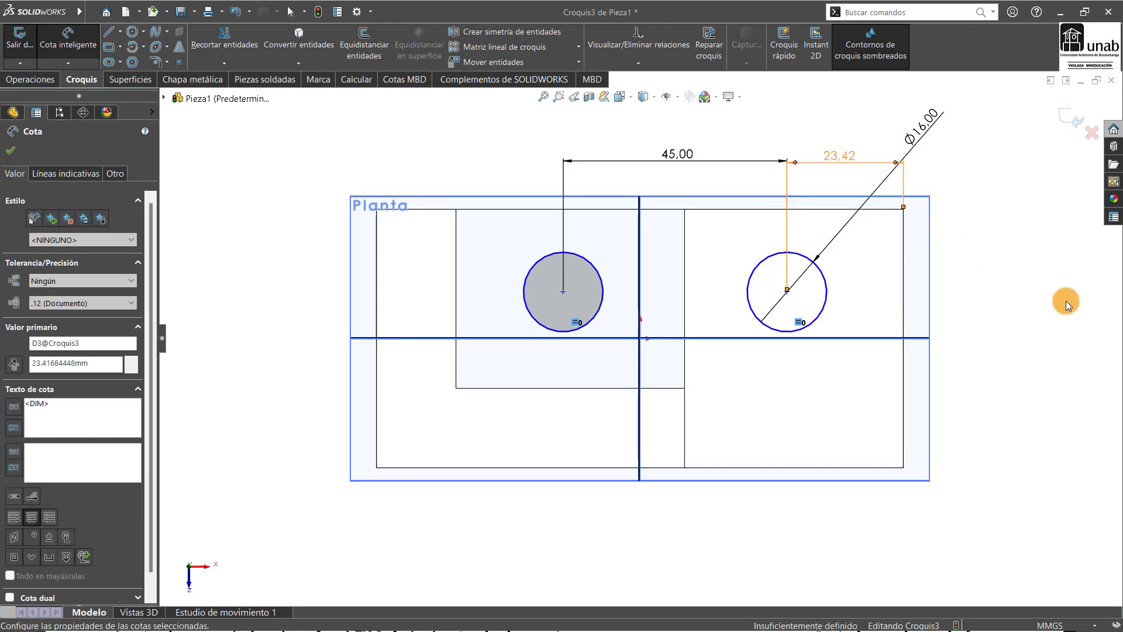
left_click(1055, 286)
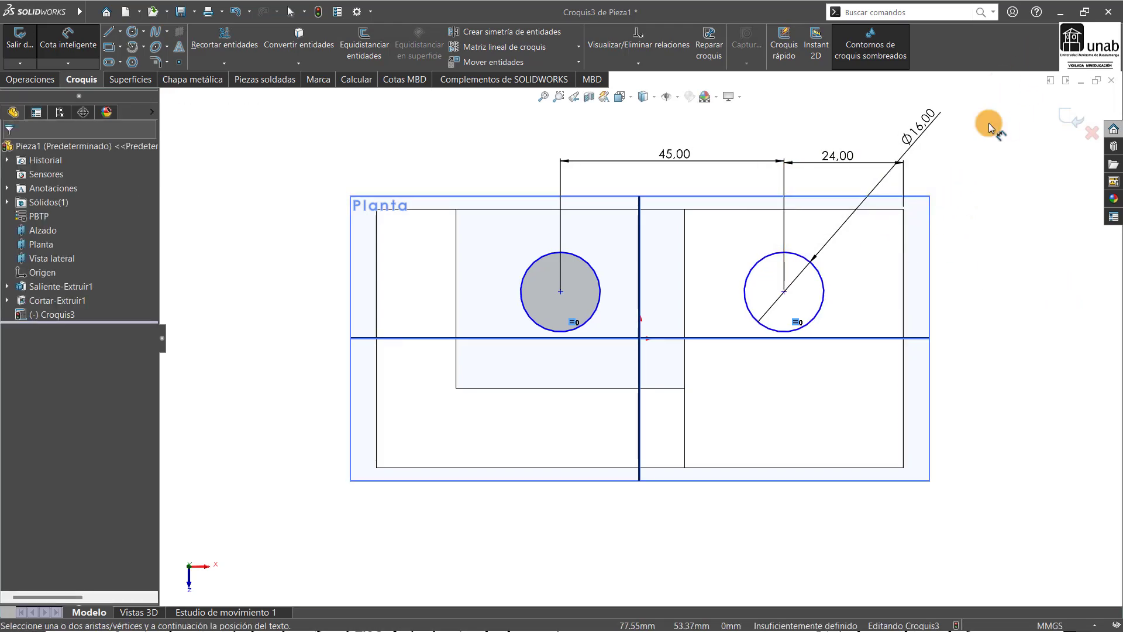
Check the holes' depth-direction position in the side view of the SOPORTE drawing in Microsoft Whiteboard, and return to SOLIDWORKS.
key("super")
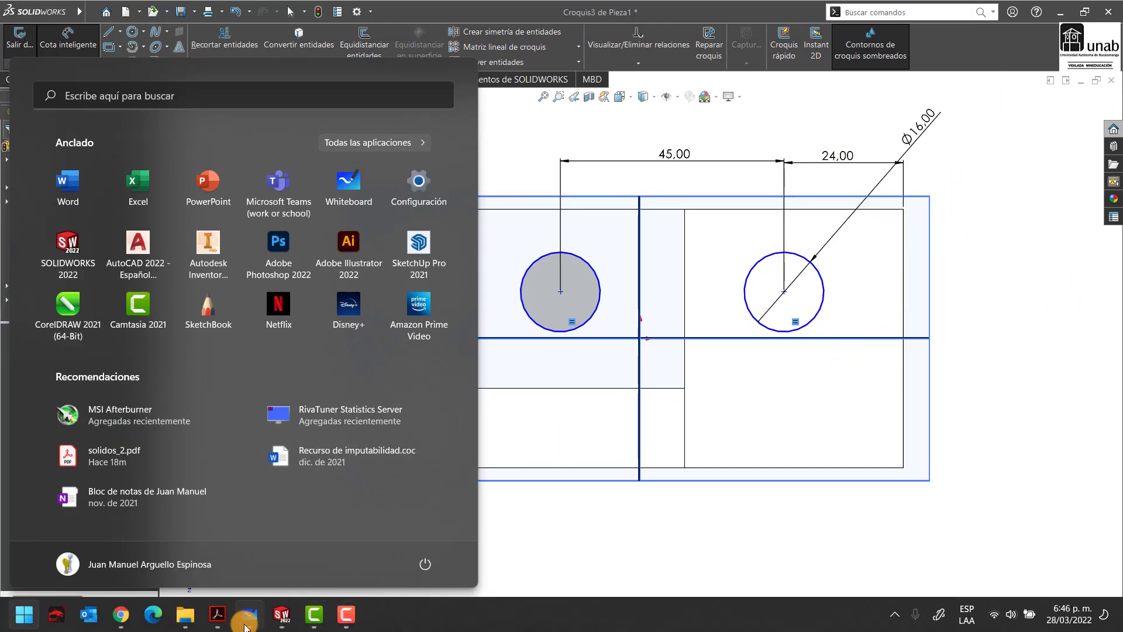
left_click(245, 624)
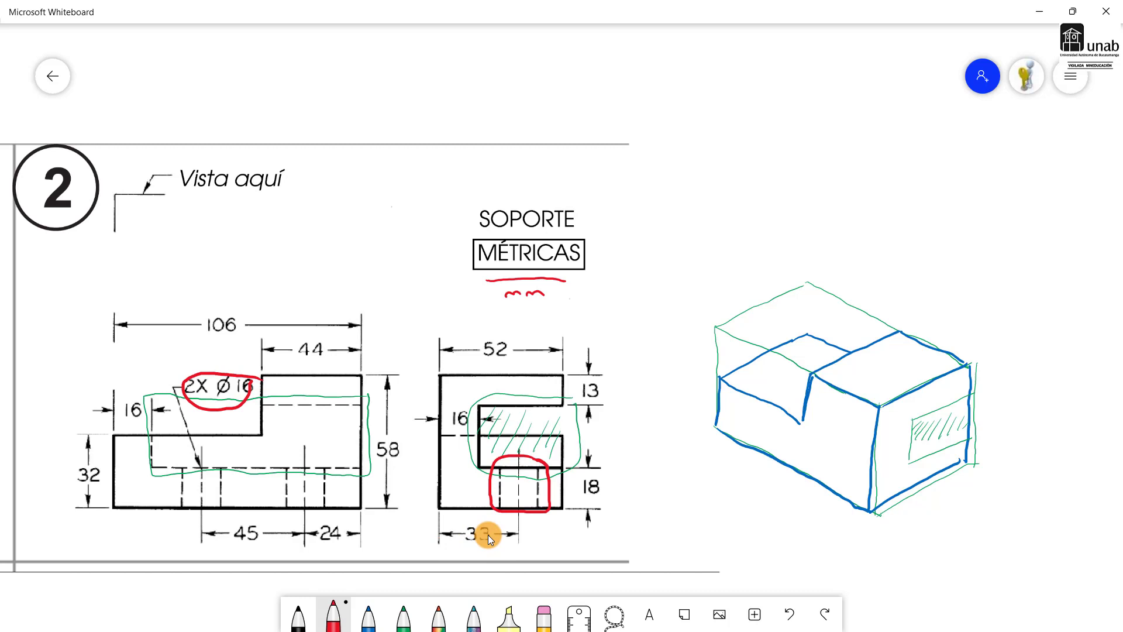
key("super")
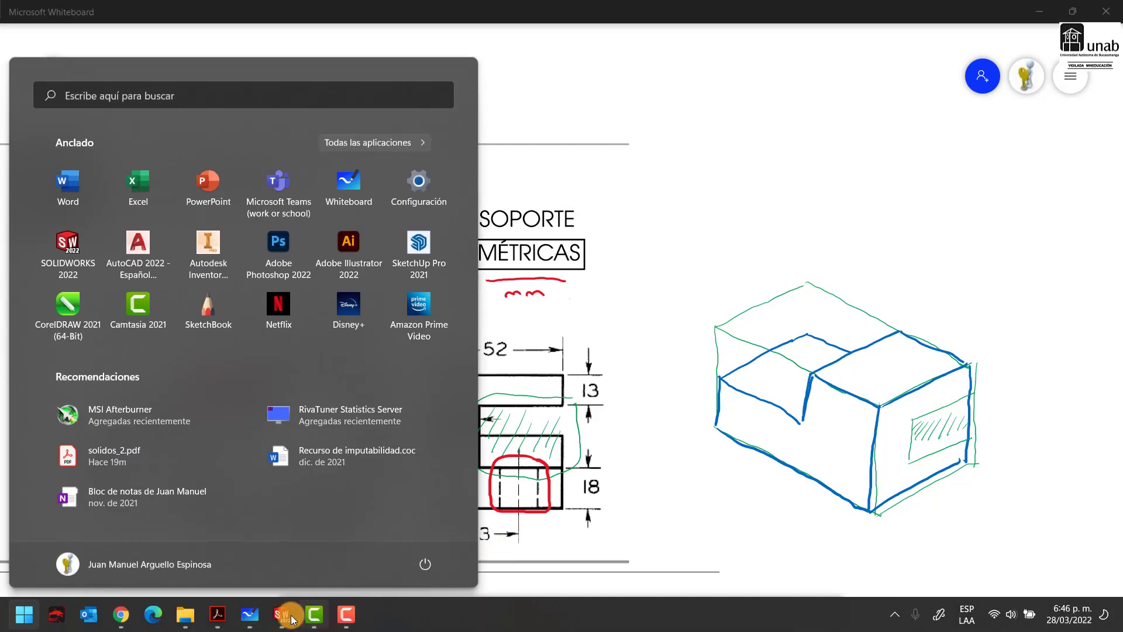
left_click(282, 614)
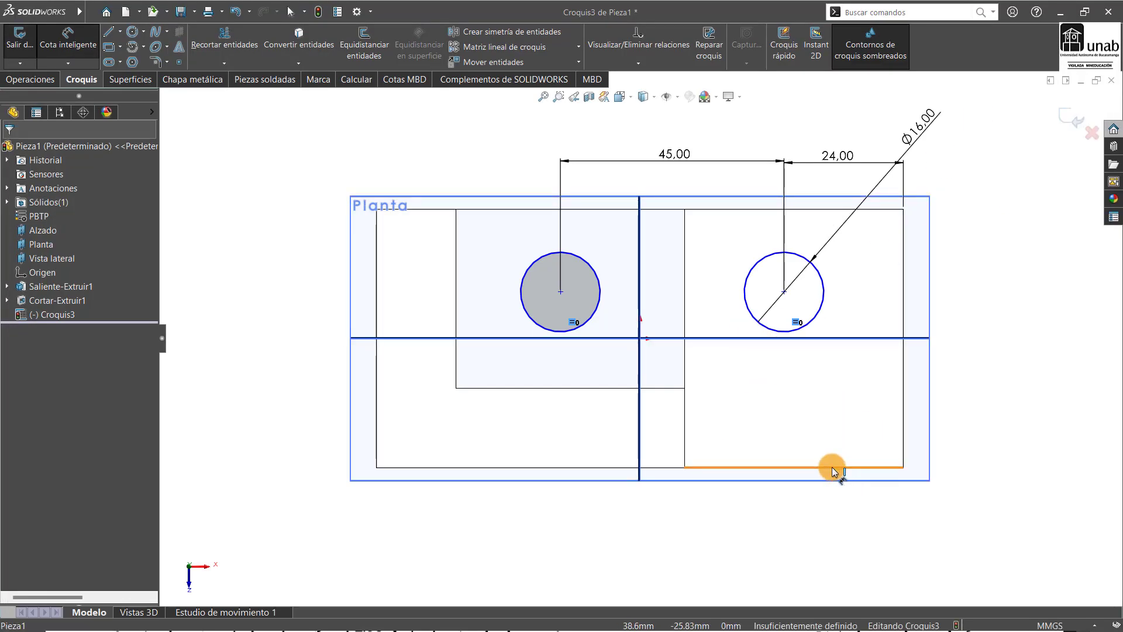
Dimension the distance from the right-hand hole circle's centre to the part's front edge at 33 mm.
left_click(821, 309)
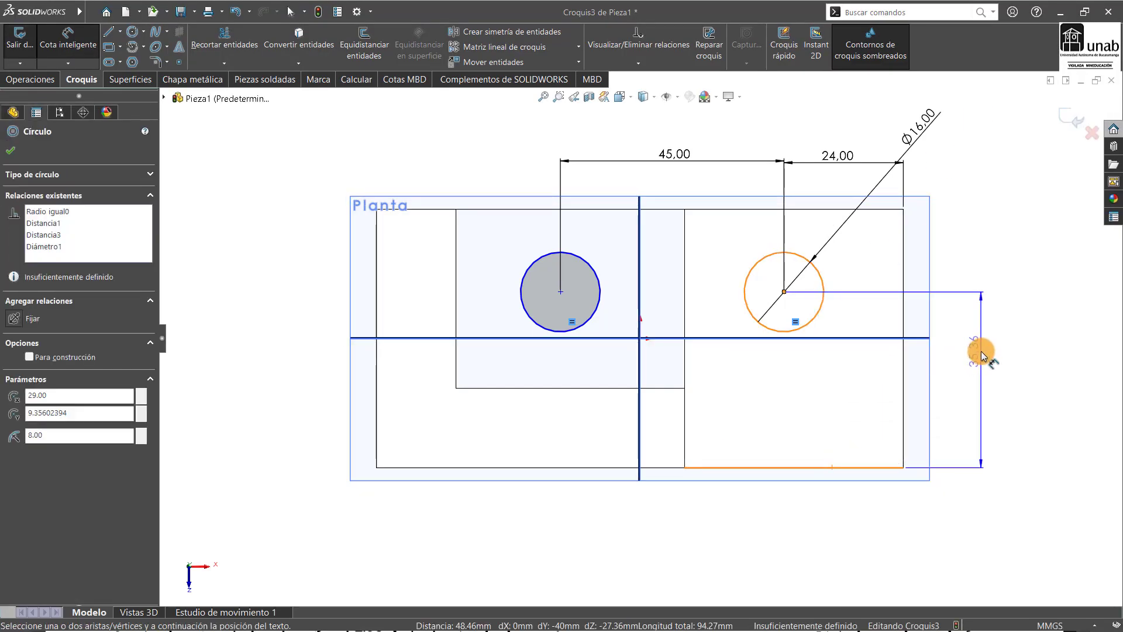
left_click(977, 351)
type("33")
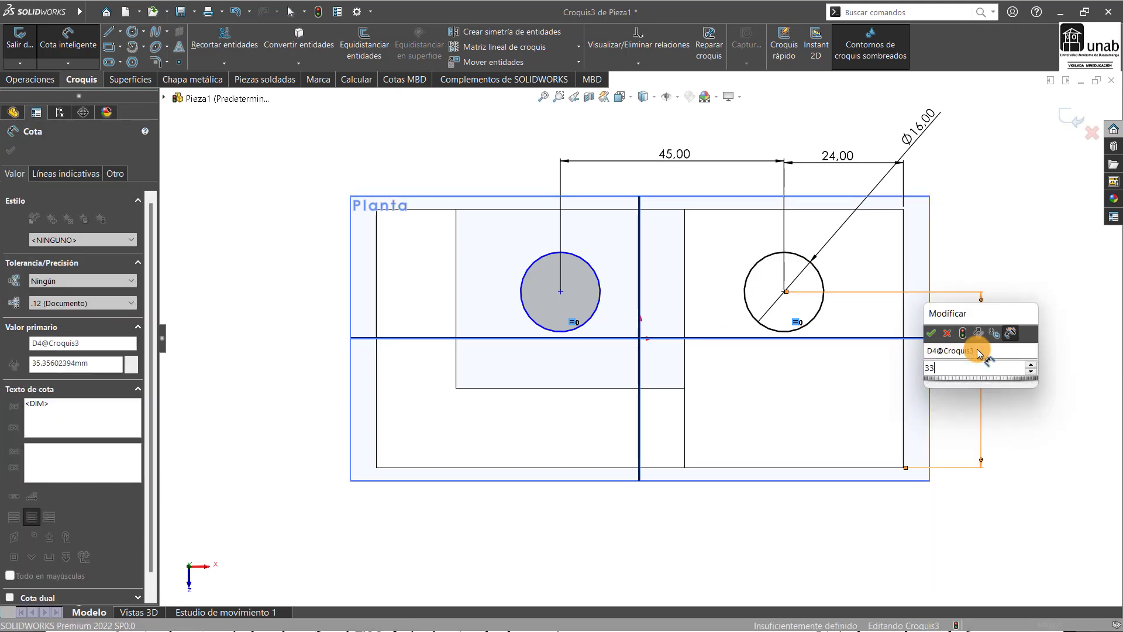
key("Return")
left_click(1024, 308)
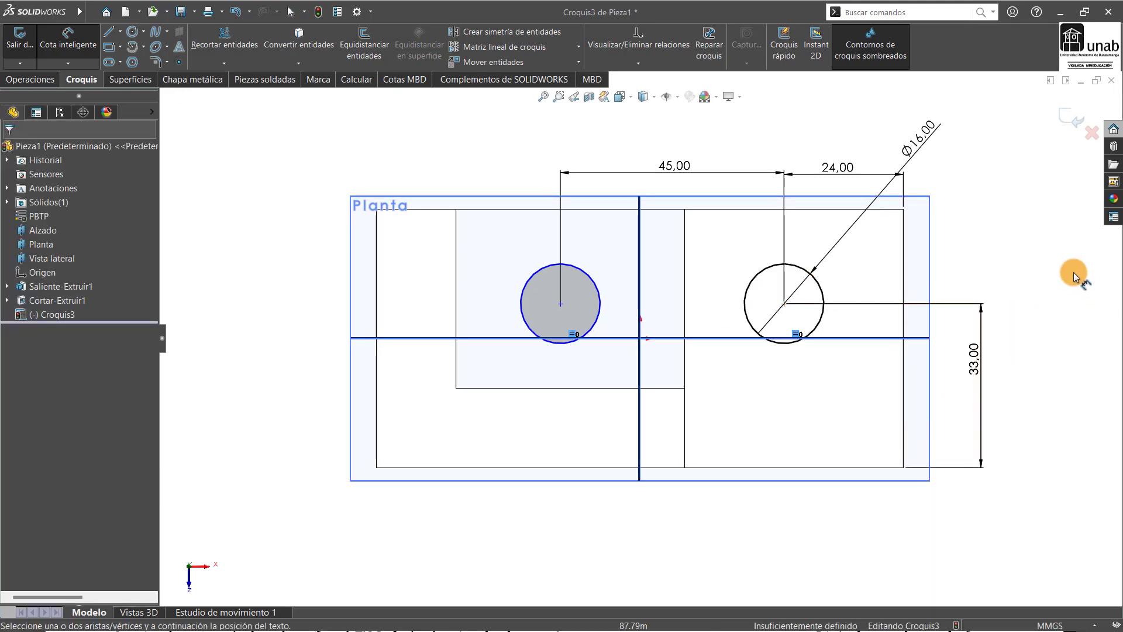
Finish the sketch and cut the two hole circles downward with the Por todo (through all) end condition.
left_click(1074, 124)
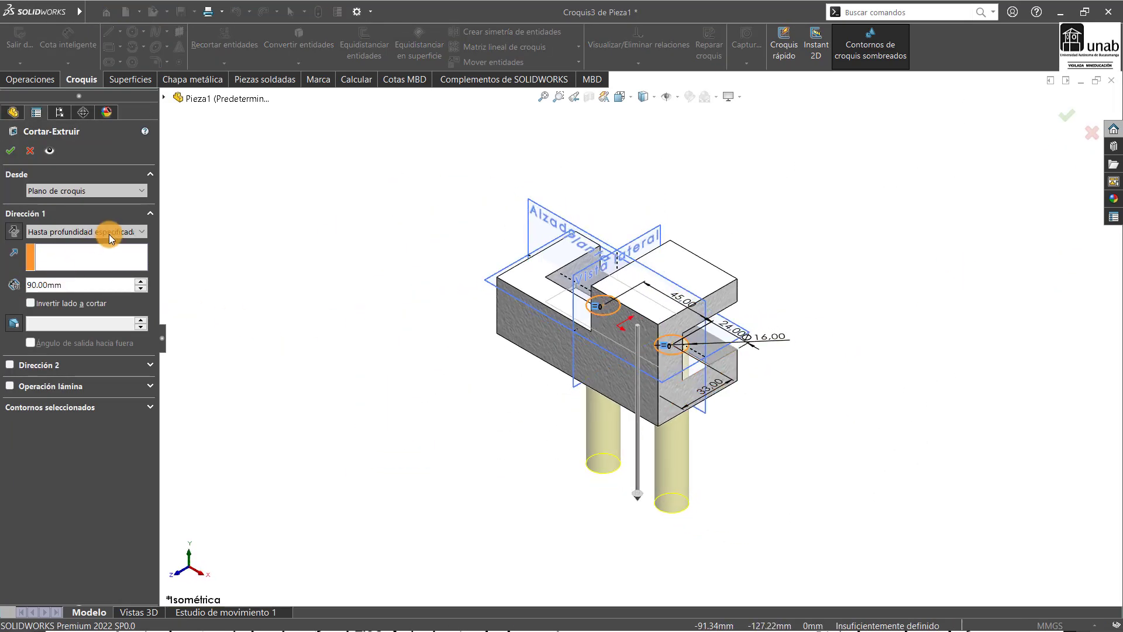
left_click(111, 232)
left_click(82, 257)
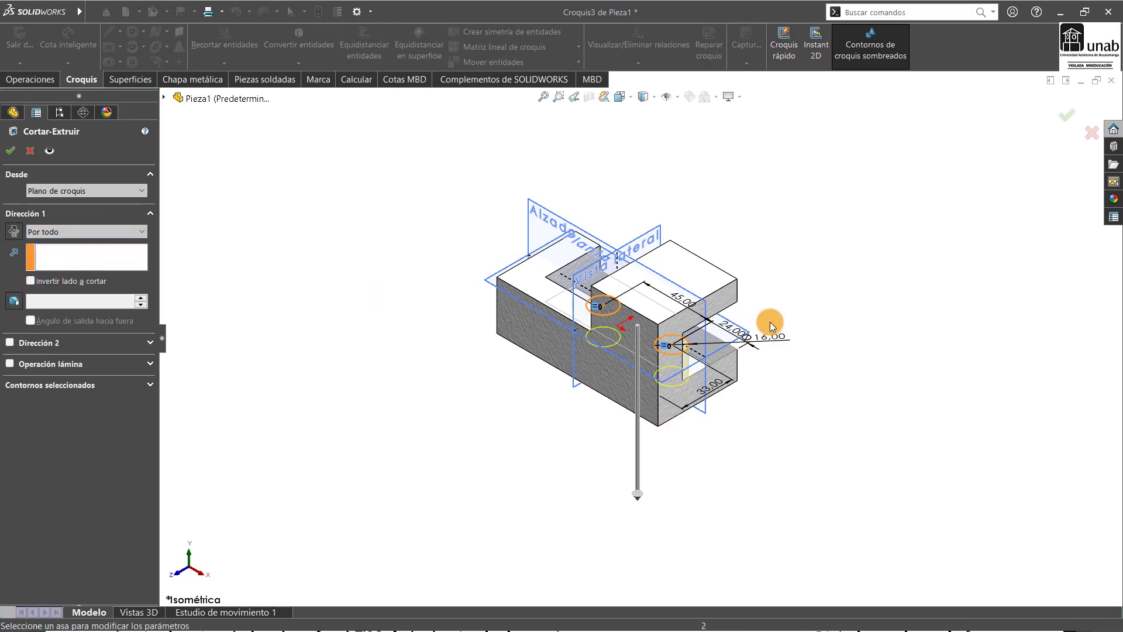
left_click(1072, 113)
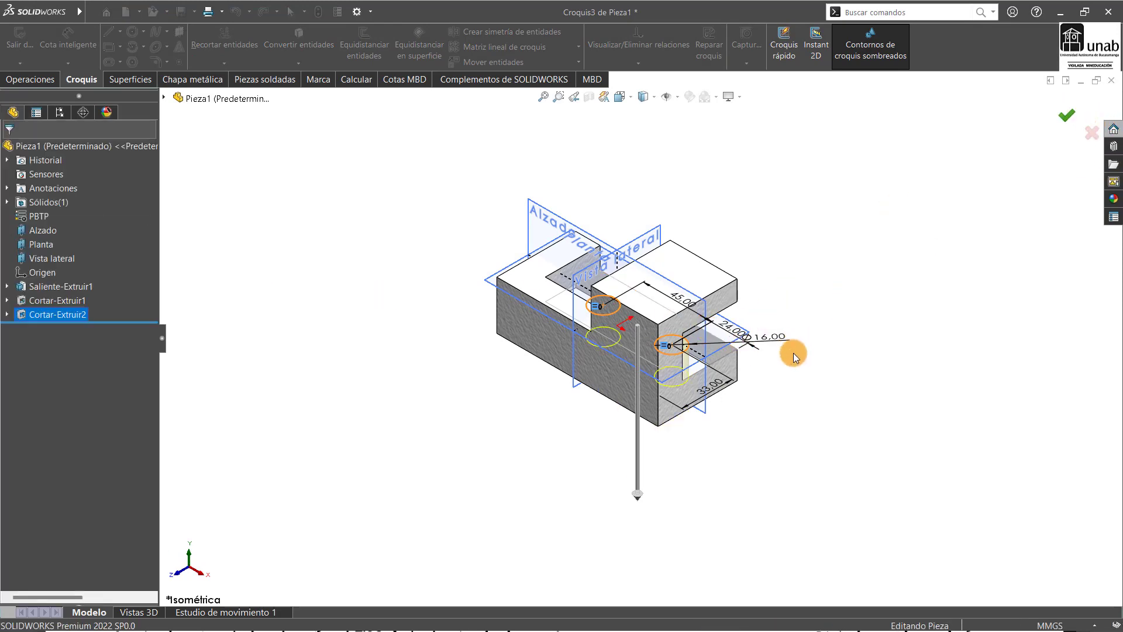
scroll(702, 345, "up", 3)
middle_click_drag(733, 351, 802, 382)
key("ctrl+7")
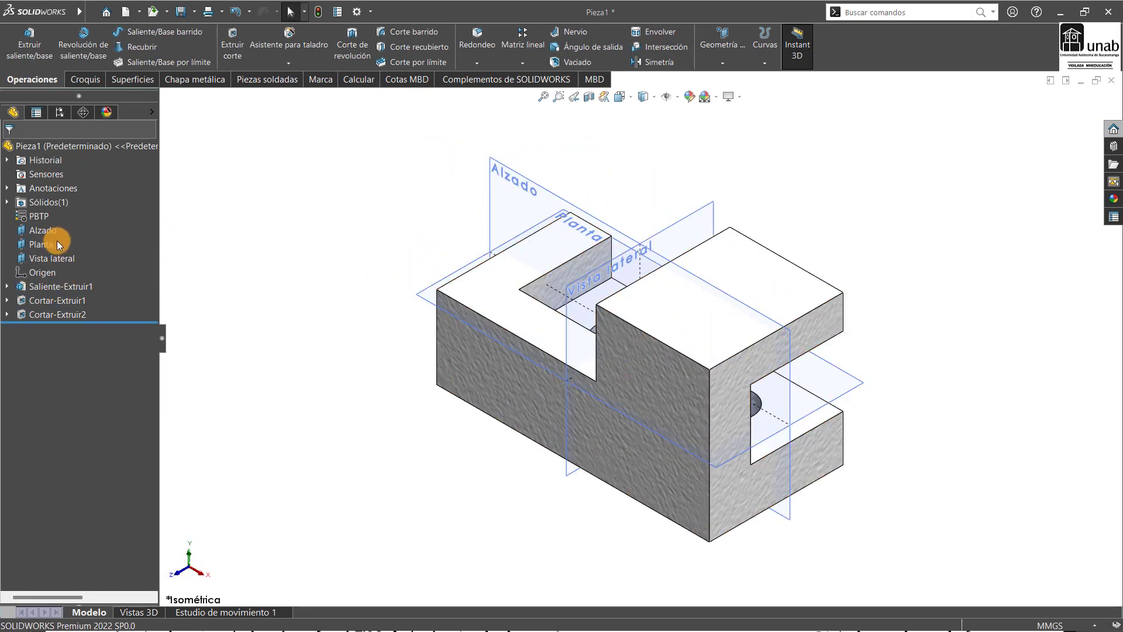
Hide the reference planes and set the display style to show hidden lines as dashed.
left_click(678, 99)
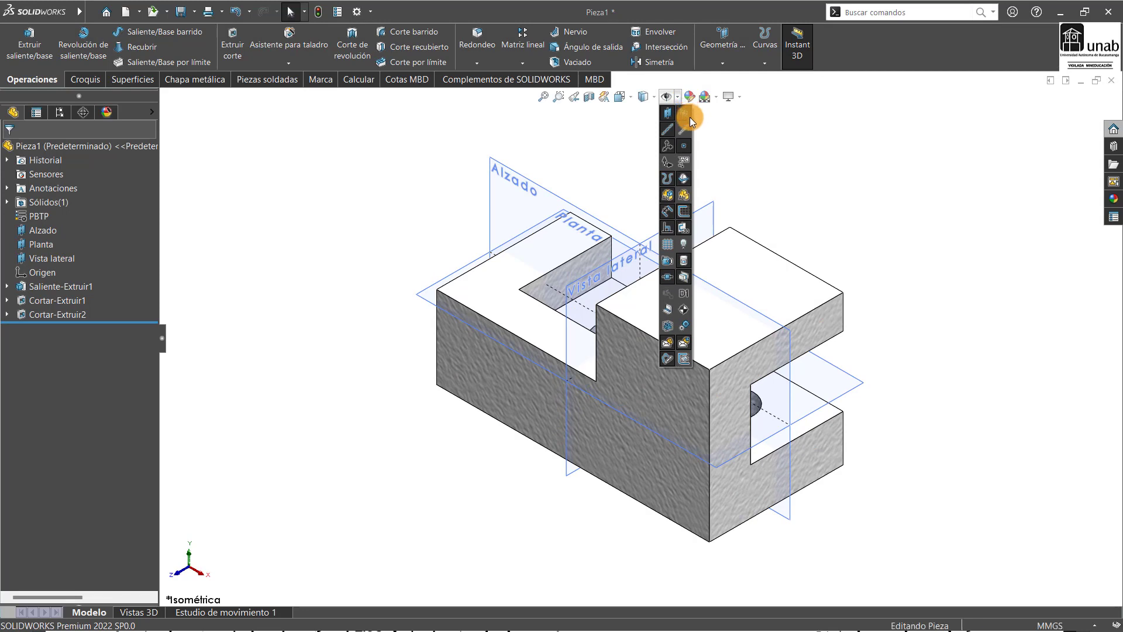
left_click(689, 113)
left_click(654, 98)
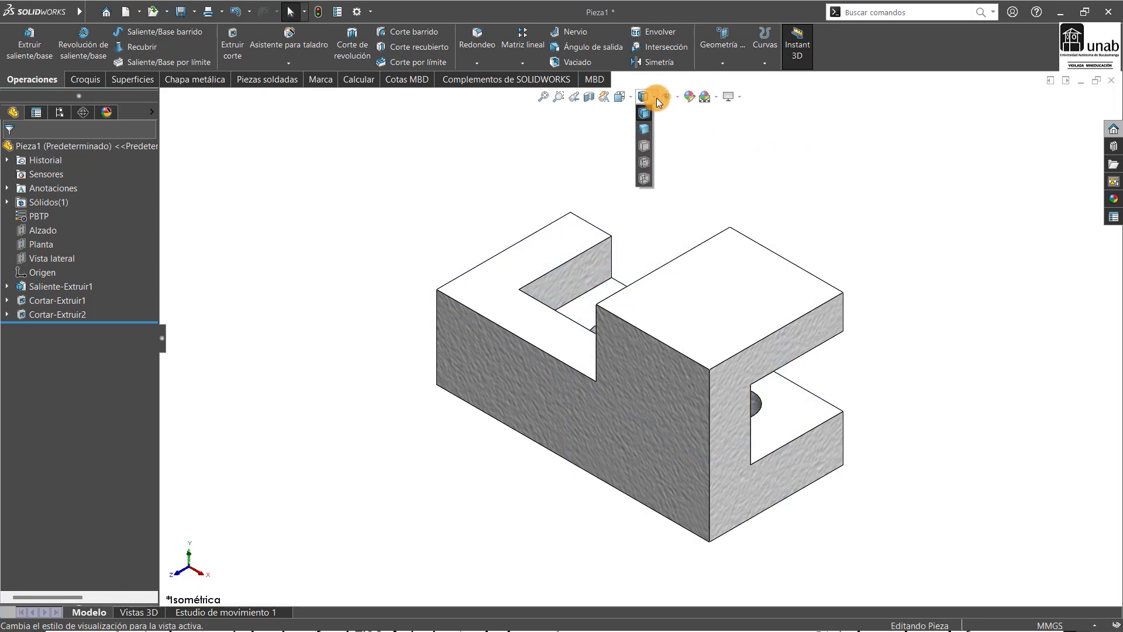
left_click(644, 162)
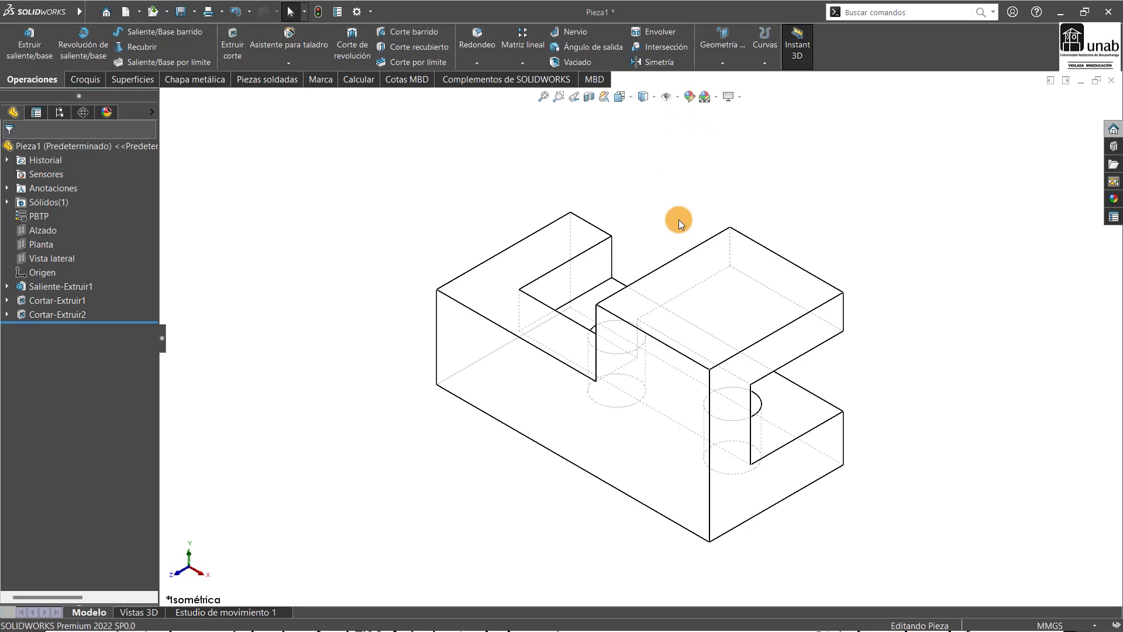
Compare the model's front view with the front view of the SOPORTE drawing in Microsoft Whiteboard, and return to SOLIDWORKS.
key("ctrl+1")
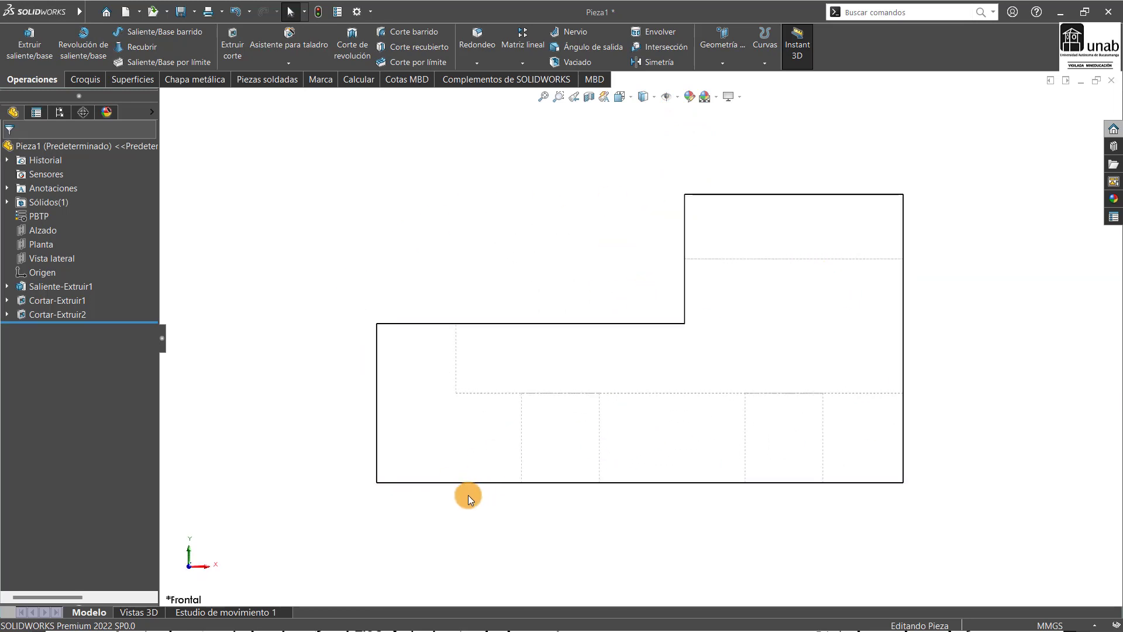
key("super")
left_click(244, 615)
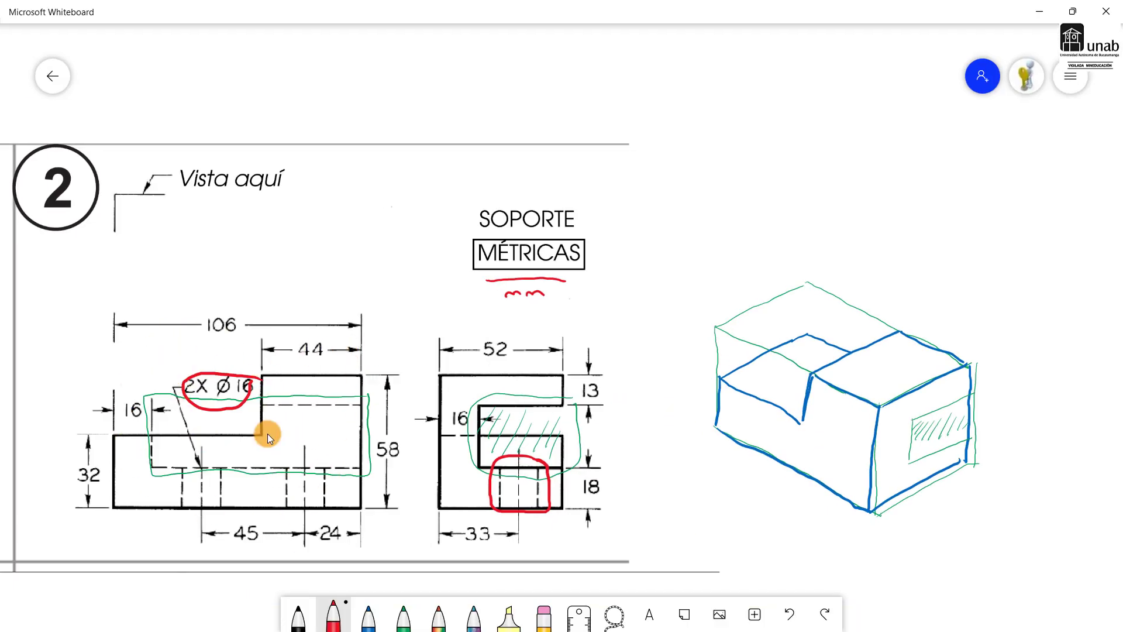
left_click(1039, 11)
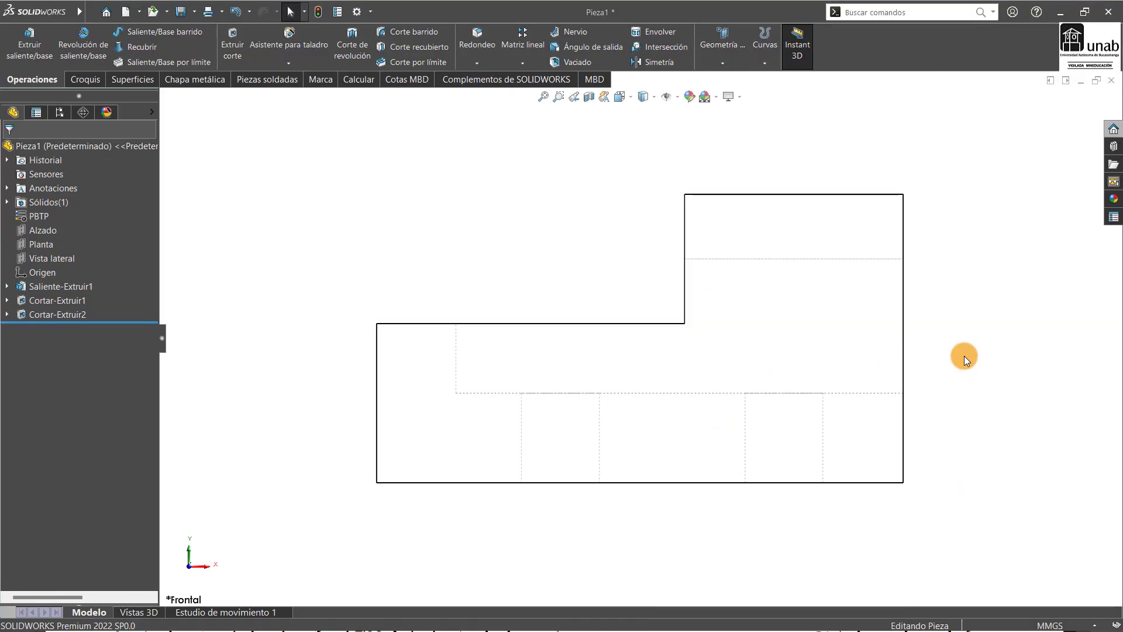
Compare the model's right side view with the side view of the SOPORTE drawing in Microsoft Whiteboard, and return to SOLIDWORKS.
key("super")
key("super")
key("ctrl+4")
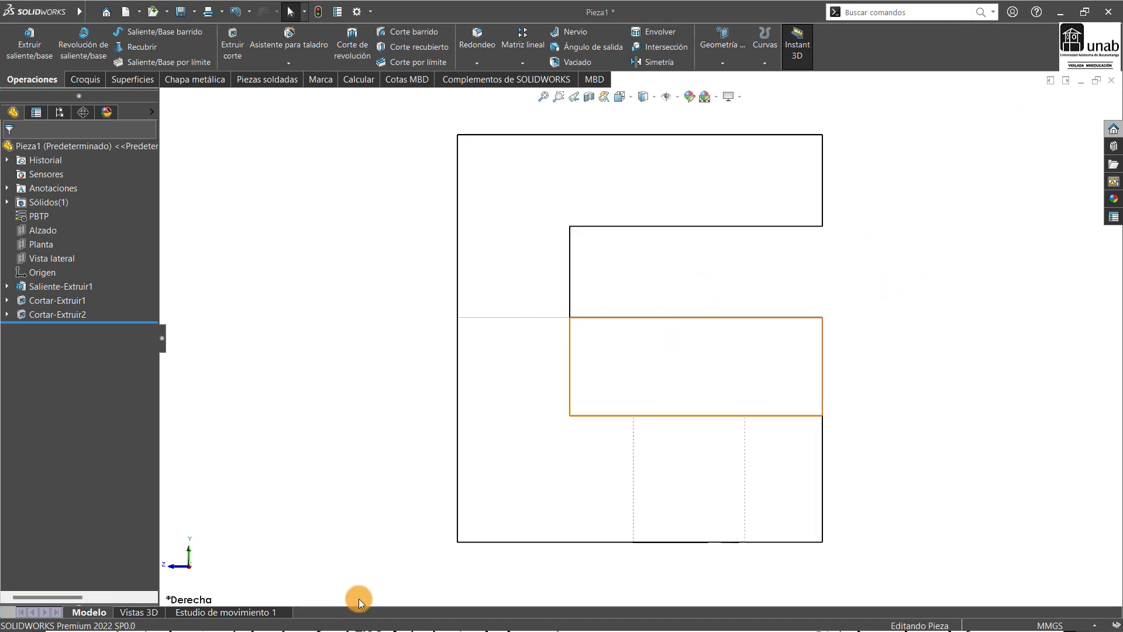
key("super")
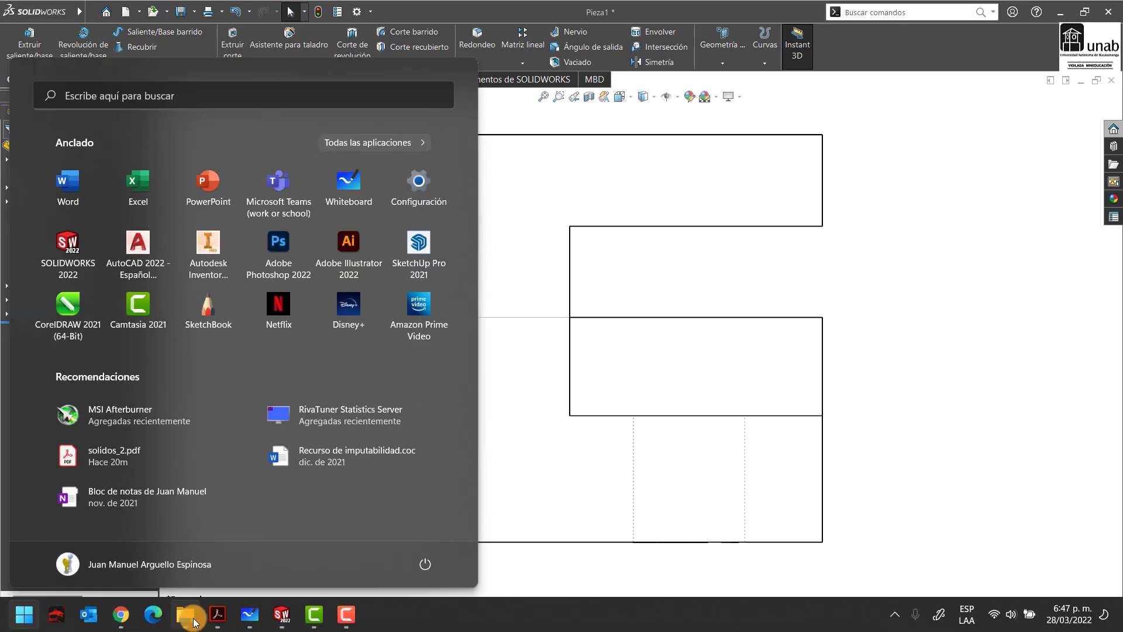
left_click(249, 614)
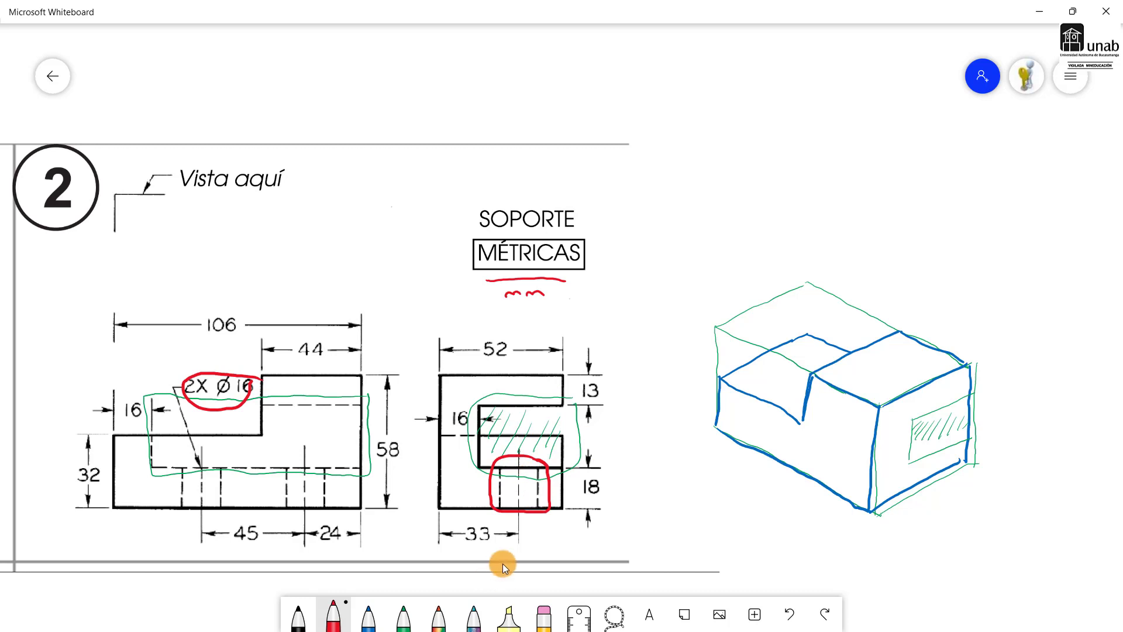
left_click(1040, 12)
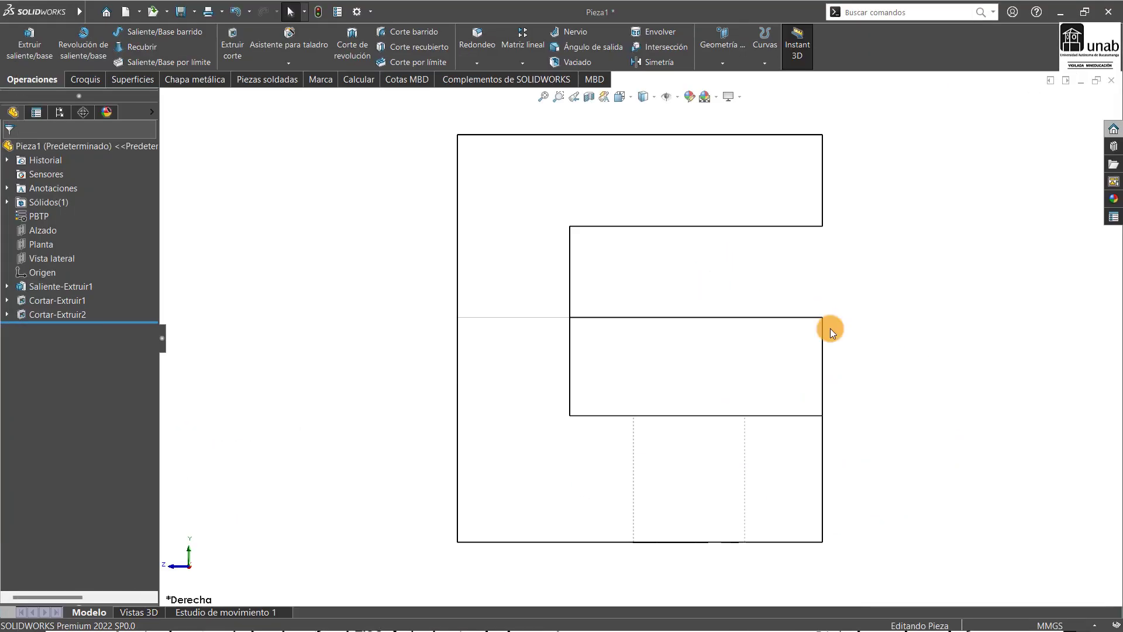
Restore the shaded-with-edges display style and inspect the finished bracket, ending in the isometric view.
key("ctrl+7")
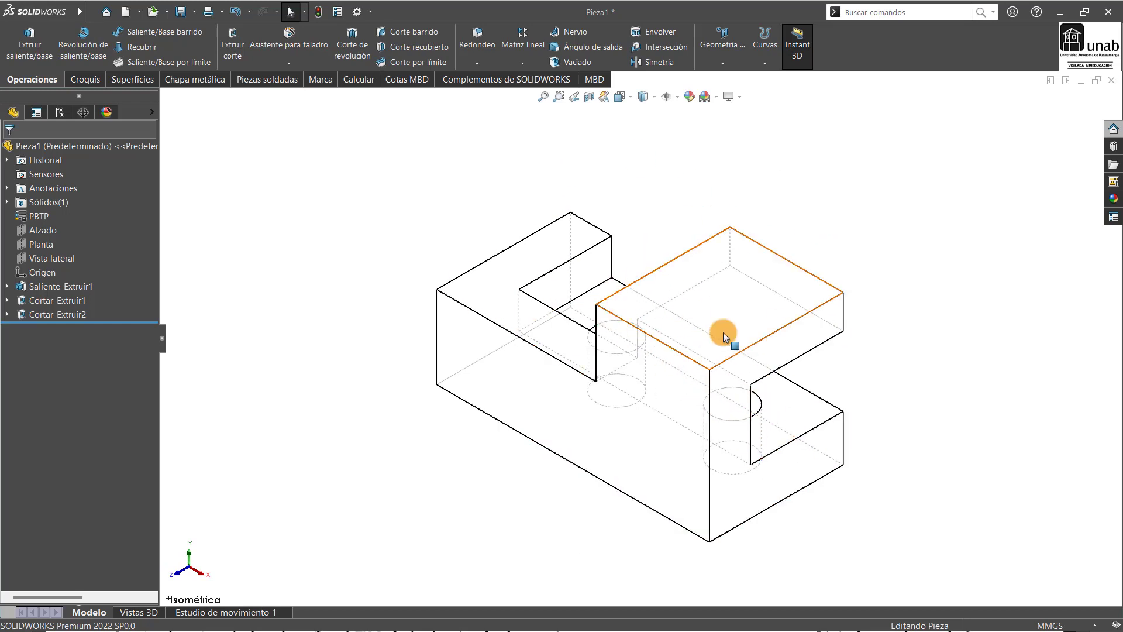
left_click(655, 97)
left_click(647, 117)
mouse_move(909, 352)
middle_mouse_down()
mouse_move(859, 378)
mouse_move(780, 381)
mouse_move(925, 349)
middle_mouse_up()
mouse_move(664, 501)
middle_mouse_down()
mouse_move(770, 534)
mouse_move(774, 508)
middle_mouse_up()
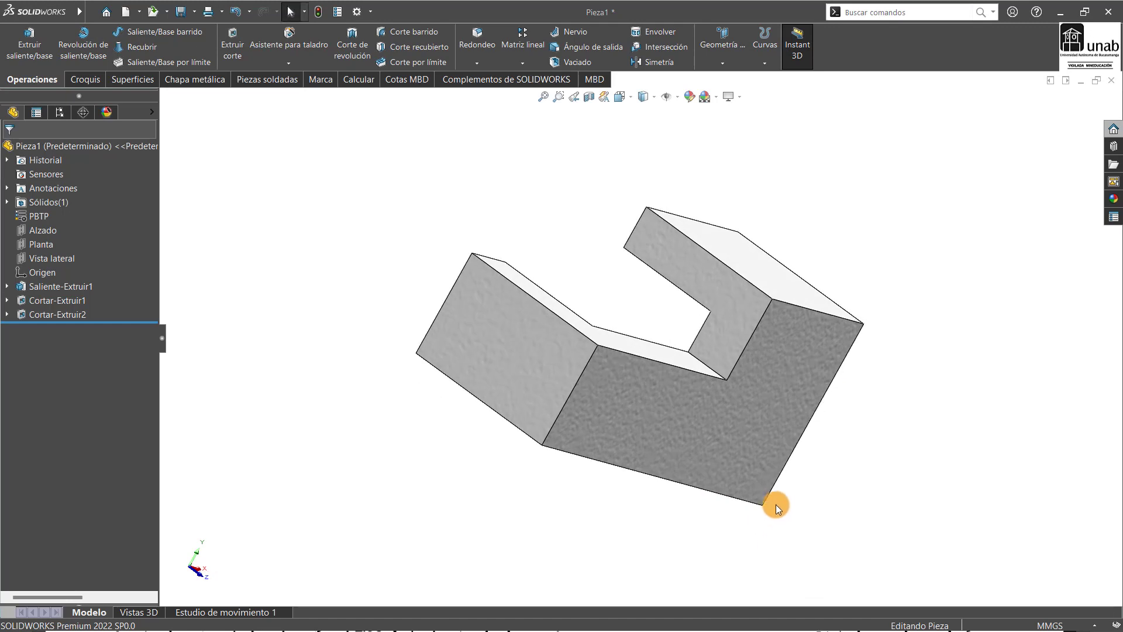
key("ctrl+7")
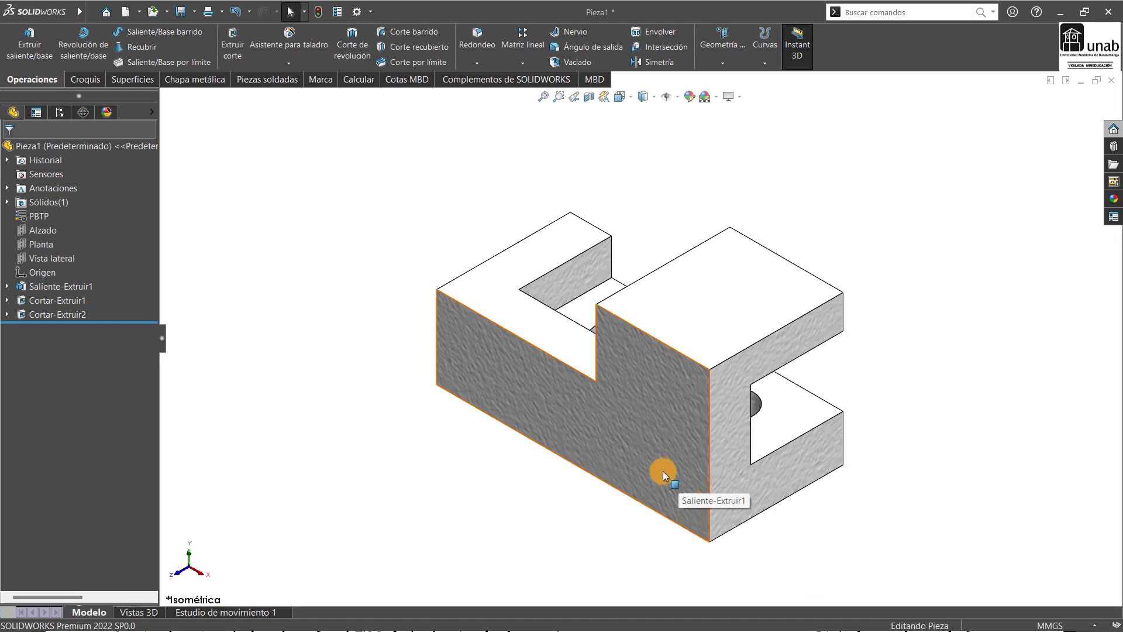